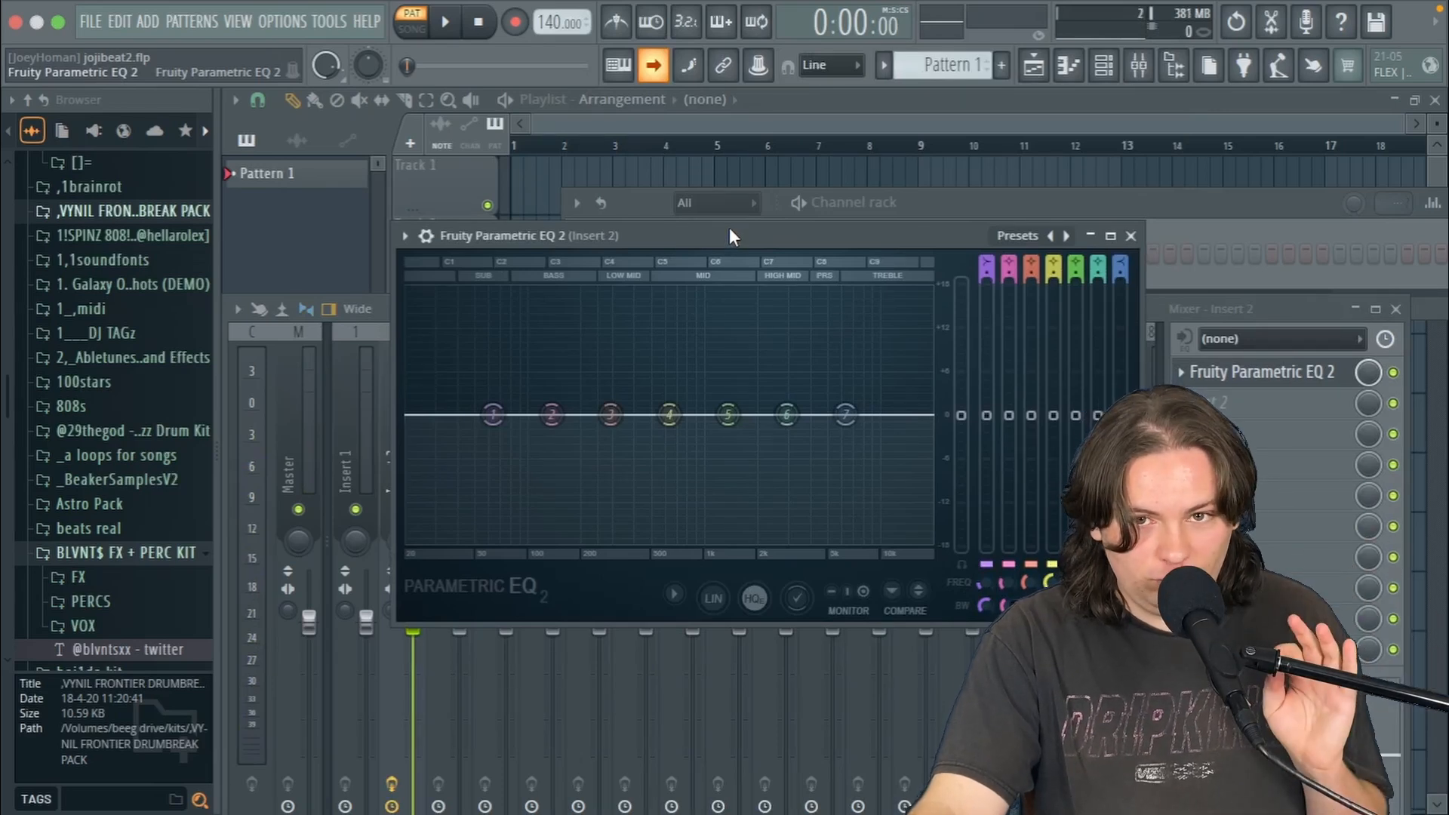
Step: Load the 40Hz + 18kHz cut preset in Insert 2's Fruity Parametric EQ 2 and fine-tune its low-cut band
{"action": "left_click", "coordinate": [1069, 237]}
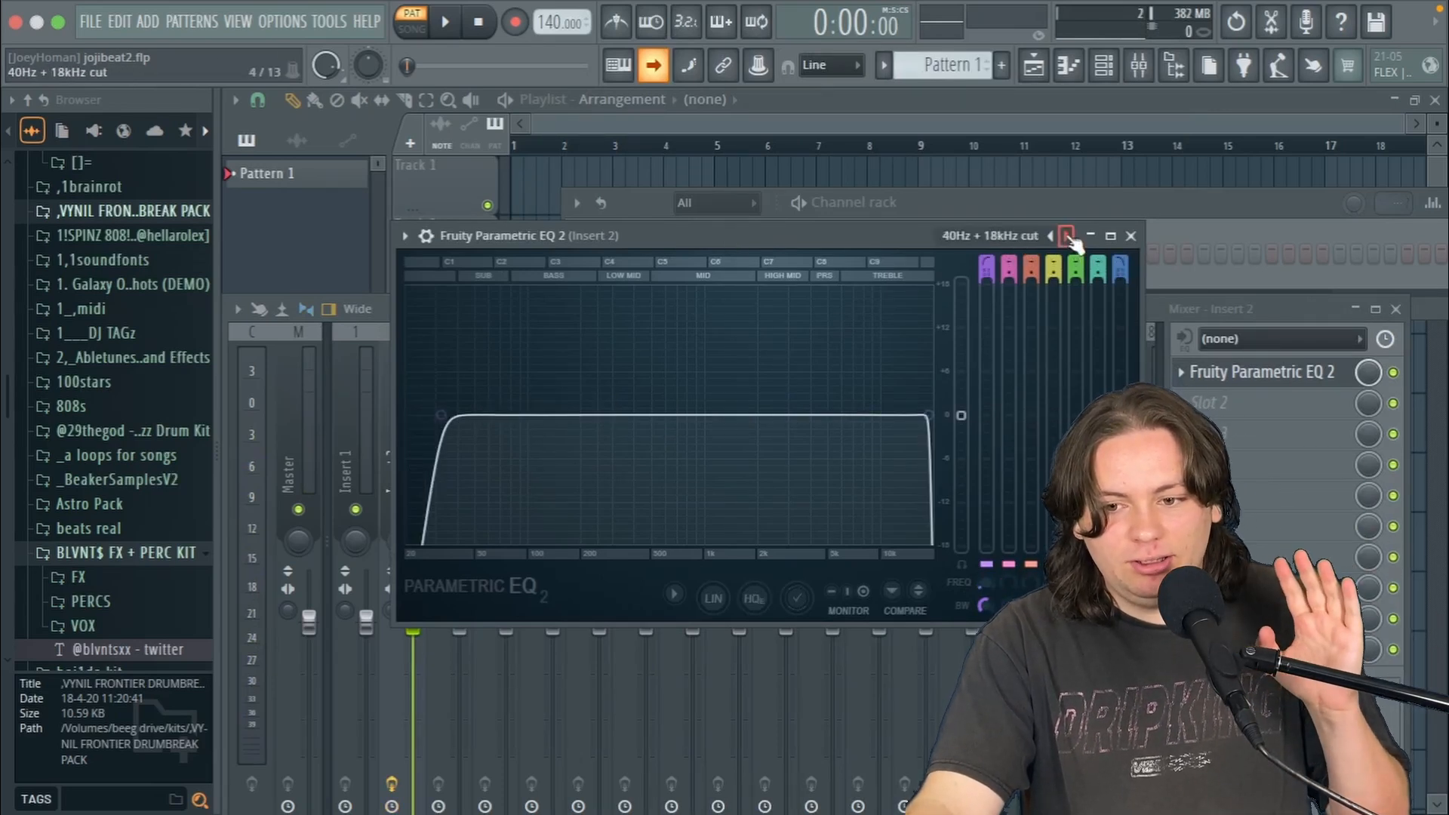
{"action": "left_click_drag", "start_coordinate": [975, 583], "coordinate": [980, 582]}
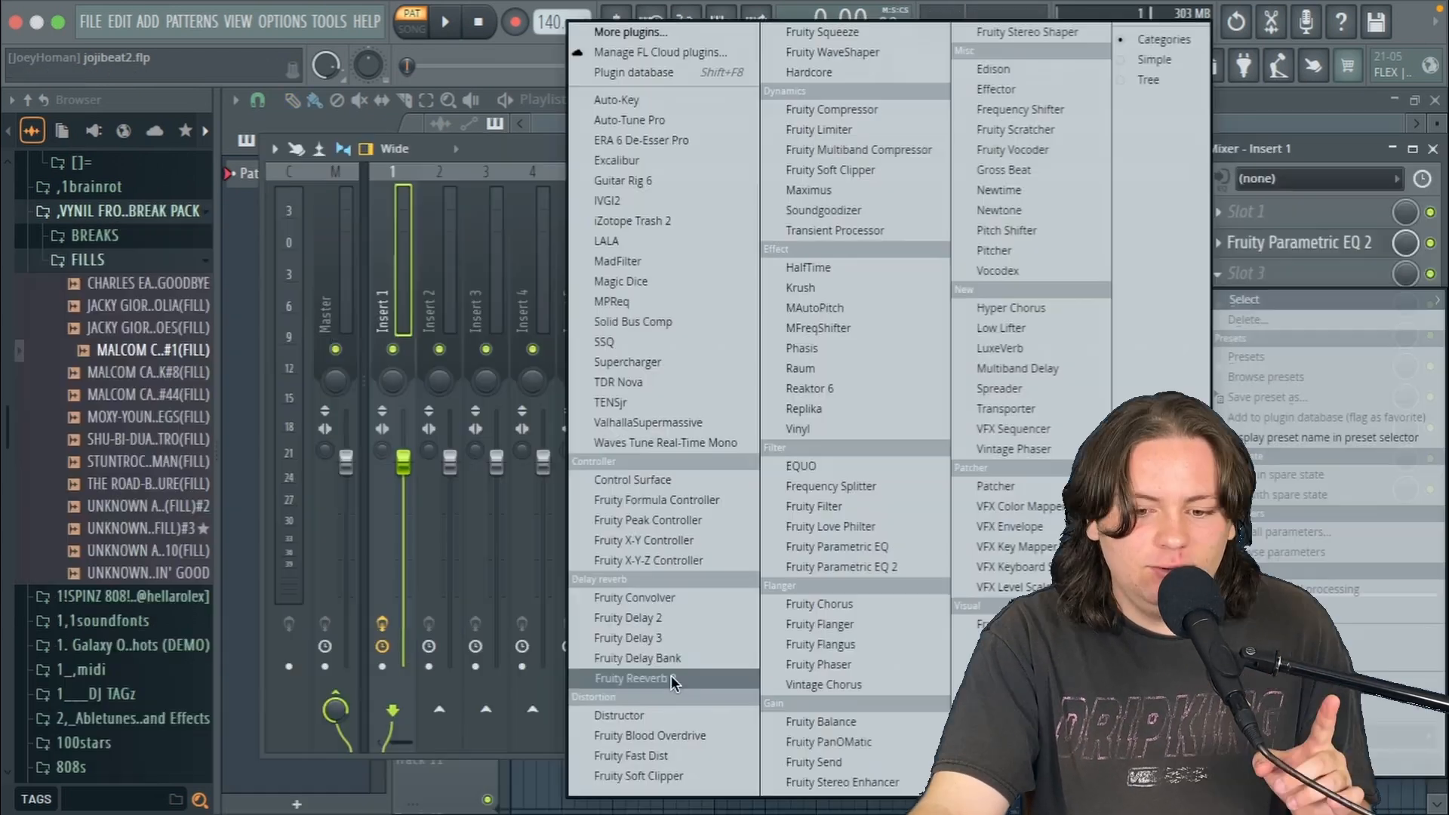
Step: Add a Fruity Reeverb effect to slot 3 of Insert 1, after the Parametric EQ 2, and adjust it
{"action": "left_click", "coordinate": [671, 676]}
{"action": "left_click_drag", "start_coordinate": [940, 434], "coordinate": [939, 425]}
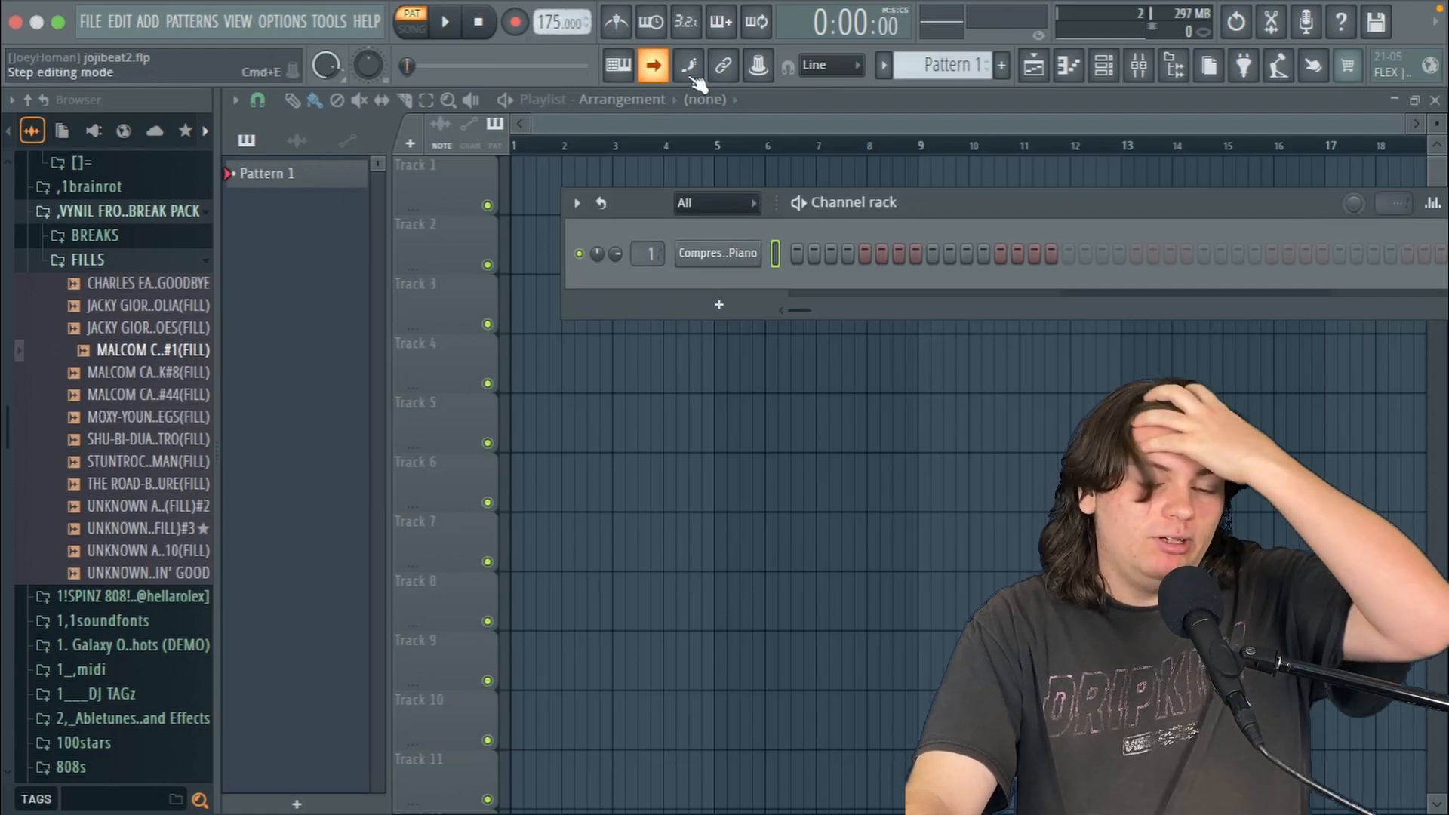
Step: Enable the metronome, show the channel rack and record a chord progression with Compressed Piano into Pattern 1
{"action": "left_click", "coordinate": [616, 22]}
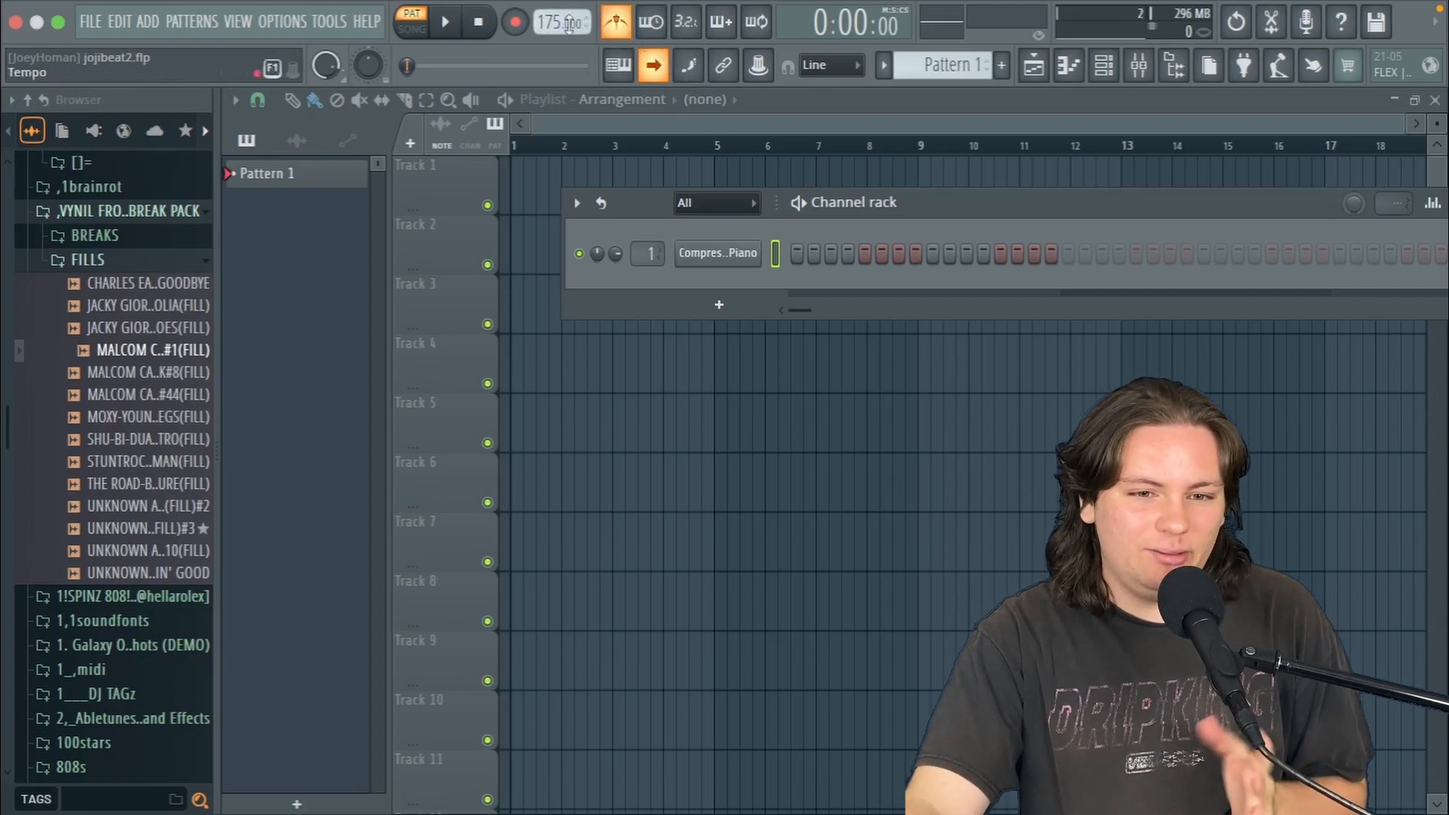
{"action": "left_click", "coordinate": [309, 118]}
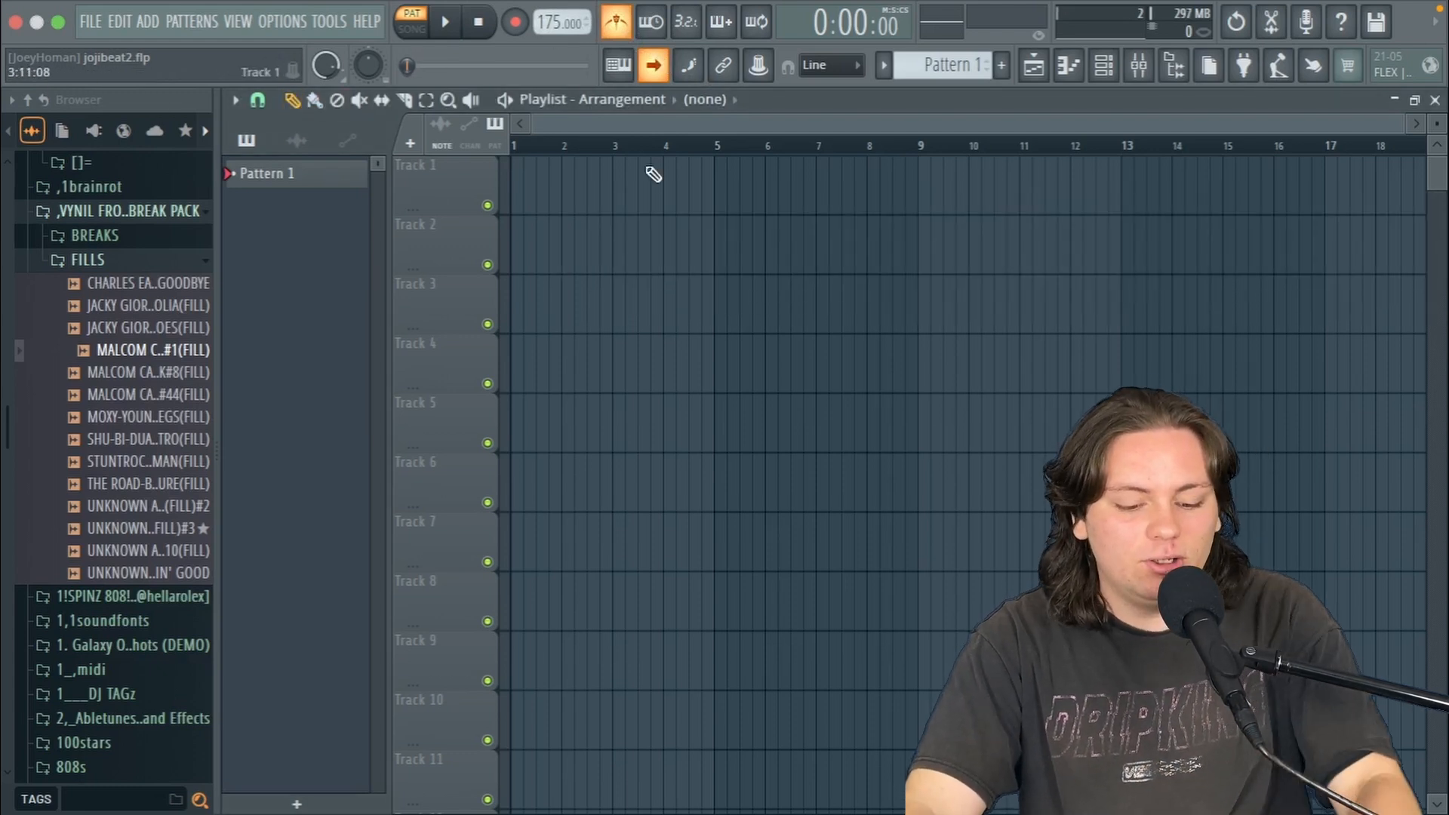
{"action": "key", "text": "F6"}
{"action": "key", "text": "space"}
{"action": "left_click", "coordinate": [516, 23]}
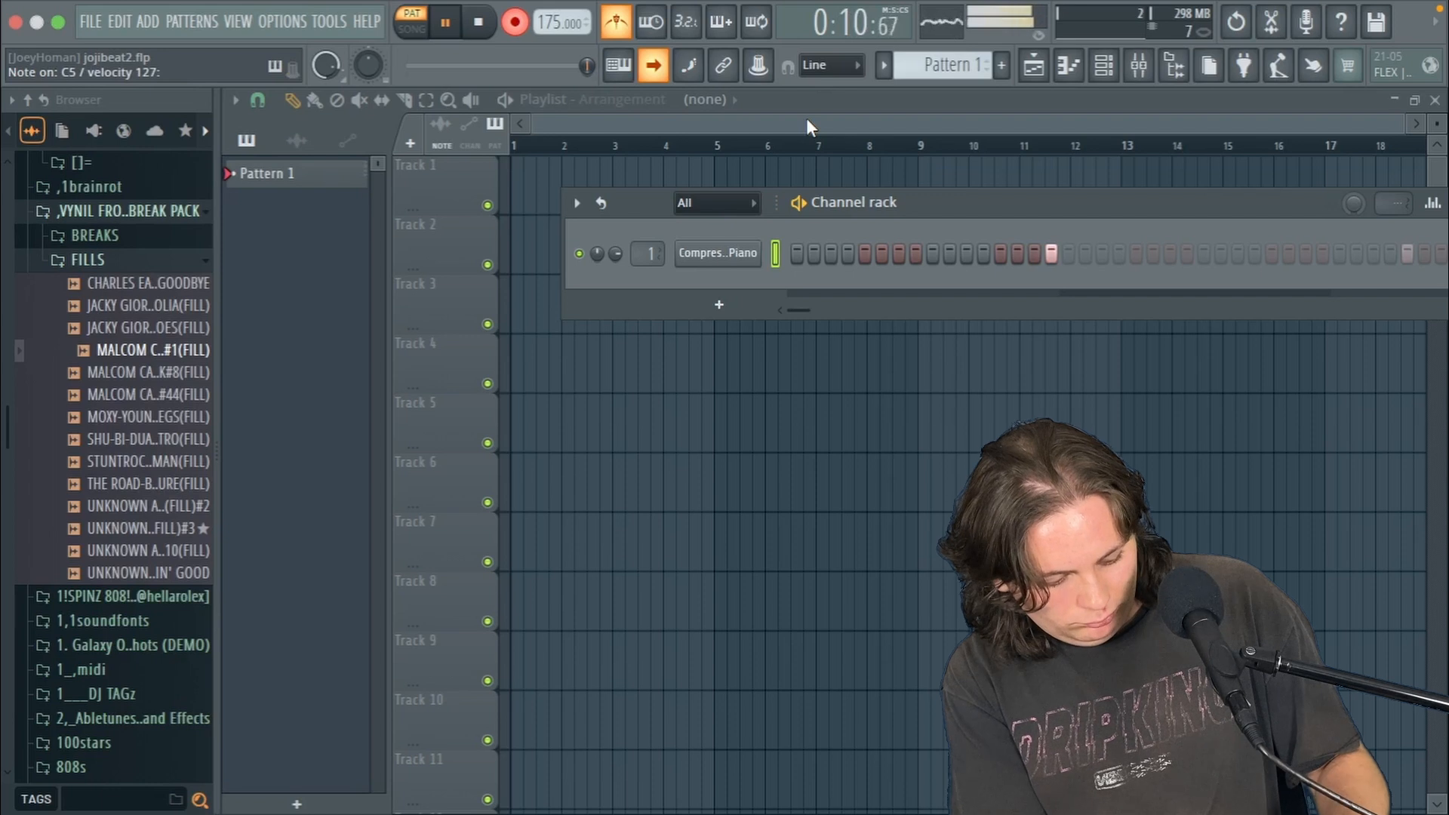
{"action": "key", "text": "space"}
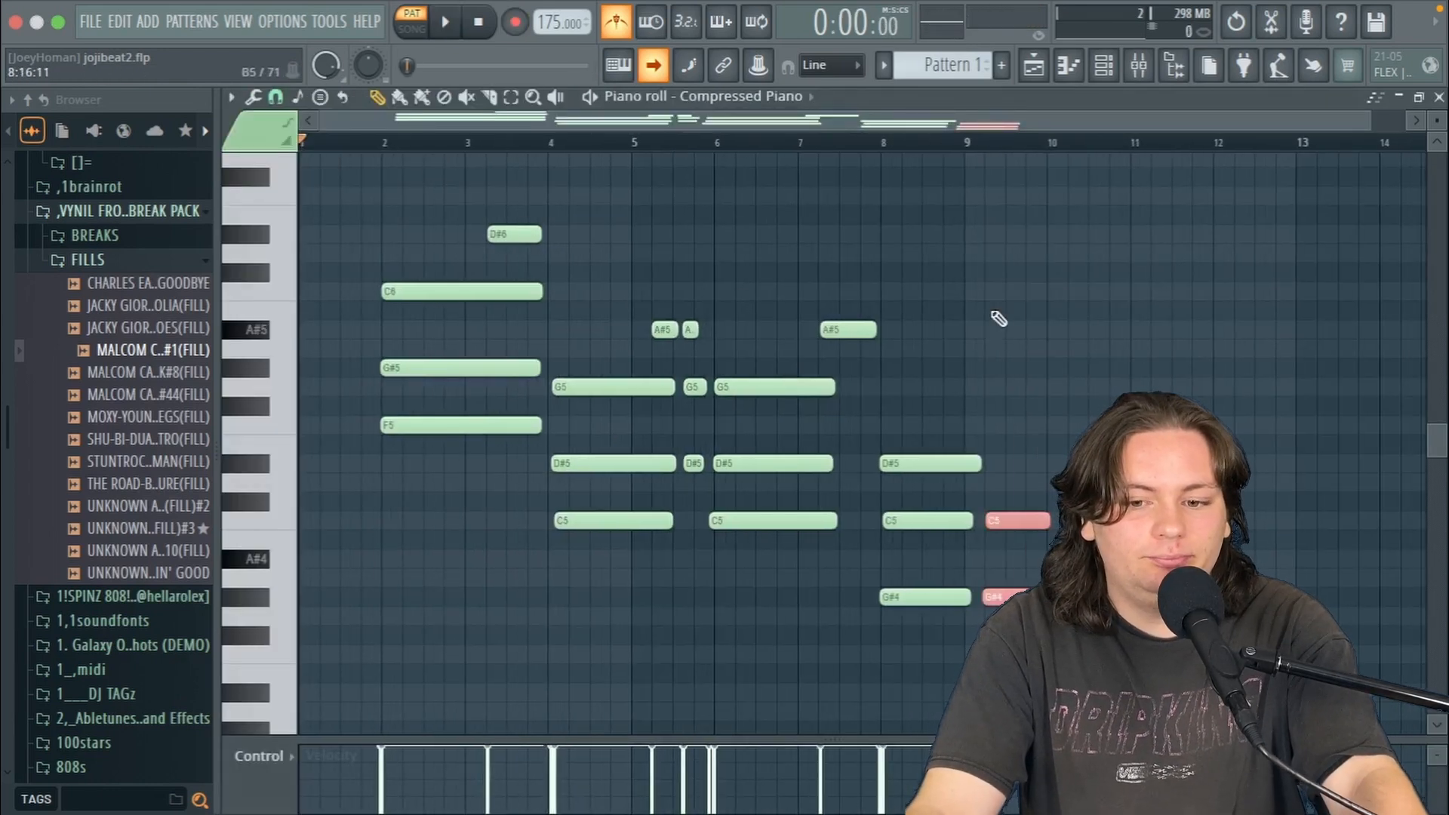
Step: Delete the surplus selected notes around bar 9 and slice off the parts of the first chord that precede bar 2
{"action": "key", "text": "Delete"}
{"action": "key", "text": "ctrl+a"}
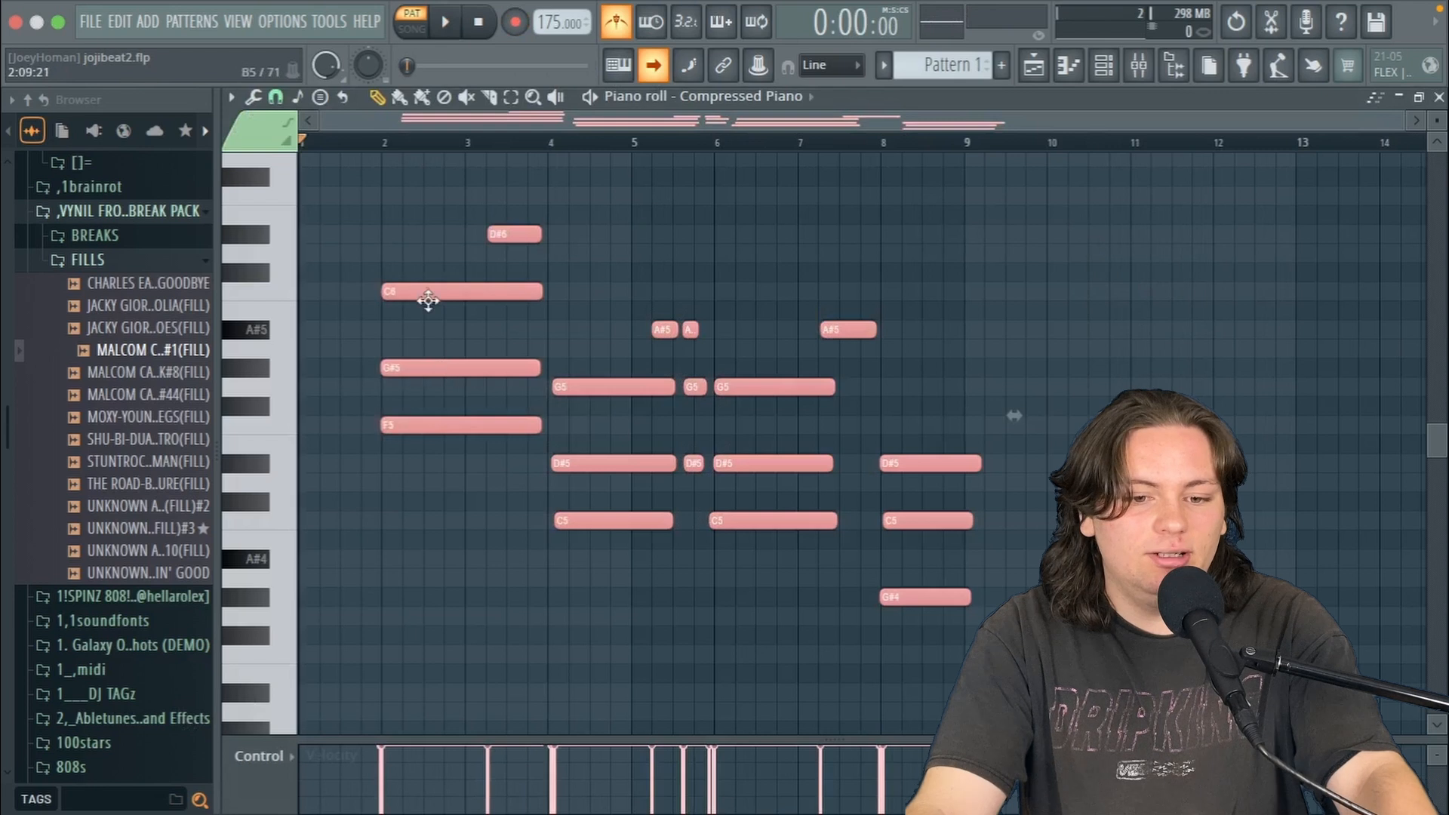
{"action": "scroll", "coordinate": [389, 332], "scroll_direction": "up", "scroll_amount": 5}
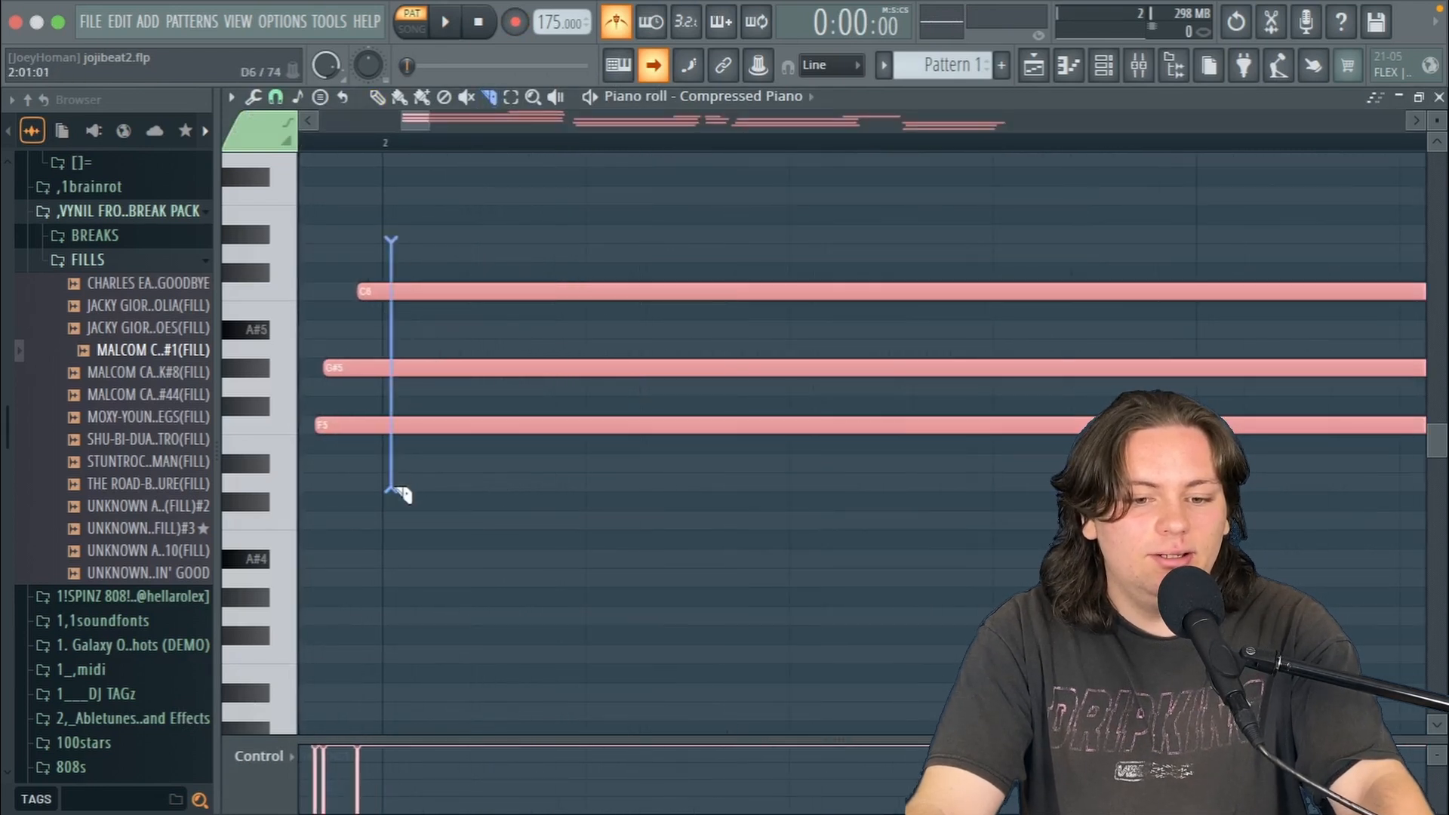
{"action": "left_click_drag", "start_coordinate": [382, 491], "coordinate": [383, 489]}
{"action": "key", "text": "Delete"}
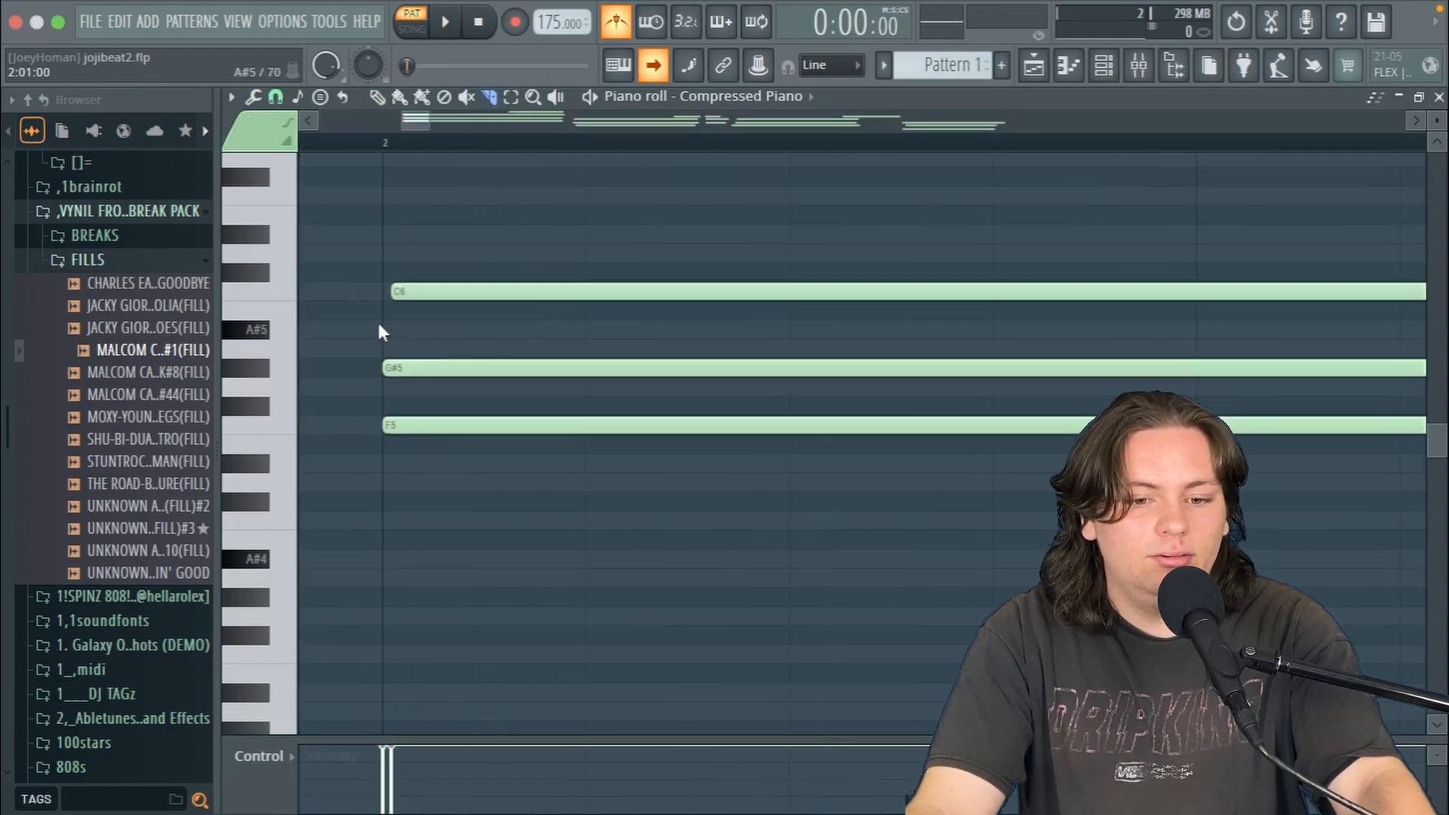
Step: Shift all piano notes about one bar earlier so the progression starts at bar 1, and play the pattern
{"action": "scroll", "coordinate": [380, 318], "scroll_direction": "down", "scroll_amount": 5}
{"action": "key", "text": "ctrl+a"}
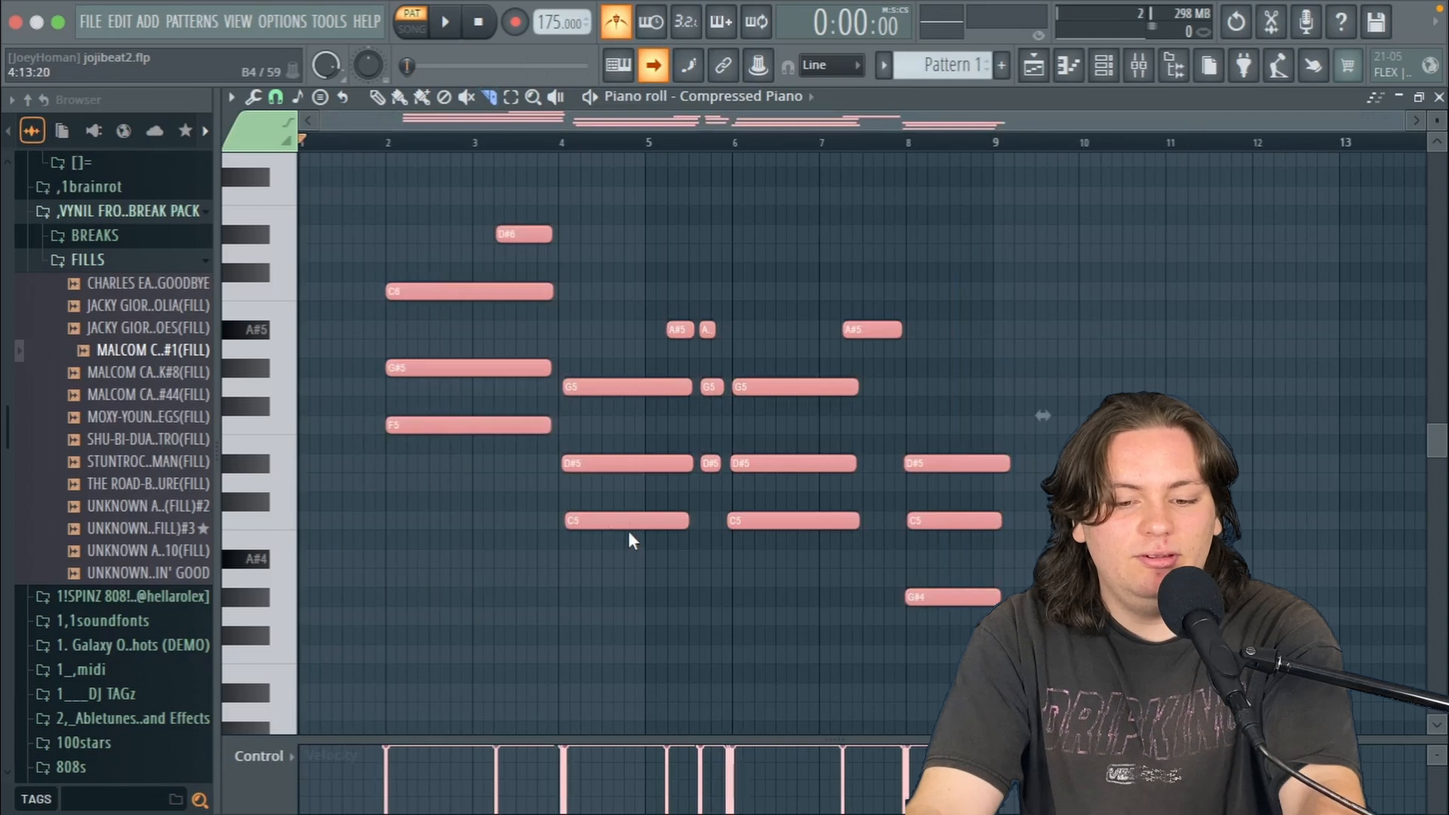
{"action": "left_click_drag", "start_coordinate": [420, 370], "coordinate": [324, 370]}
{"action": "key", "text": "space"}
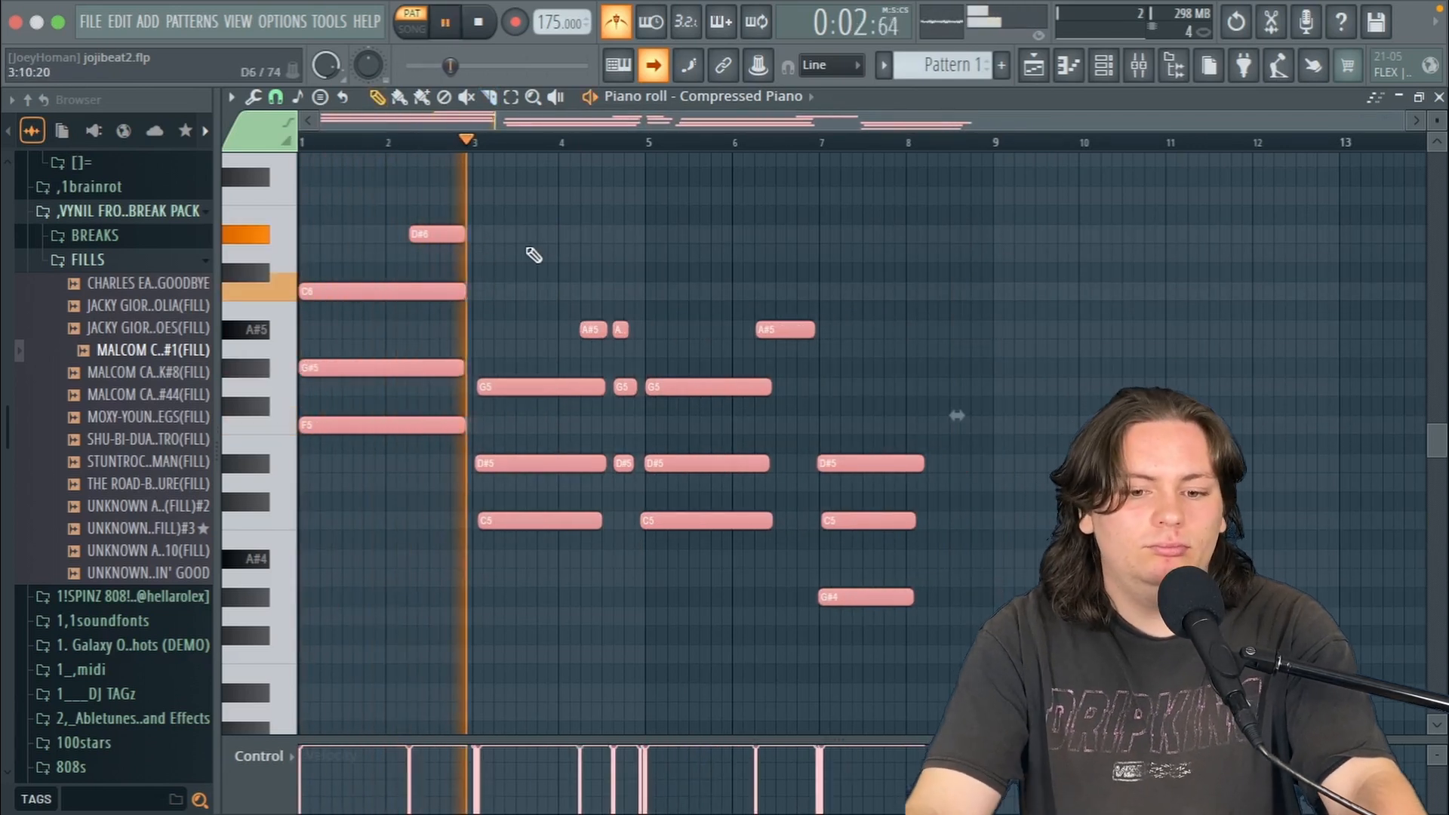
Step: Align the second chord to bar 3 and extend it over the short repeated notes, and move the following C5 onto bar 5
{"action": "left_click_drag", "start_coordinate": [518, 319], "coordinate": [524, 594]}
{"action": "left_click_drag", "start_coordinate": [518, 527], "coordinate": [512, 526]}
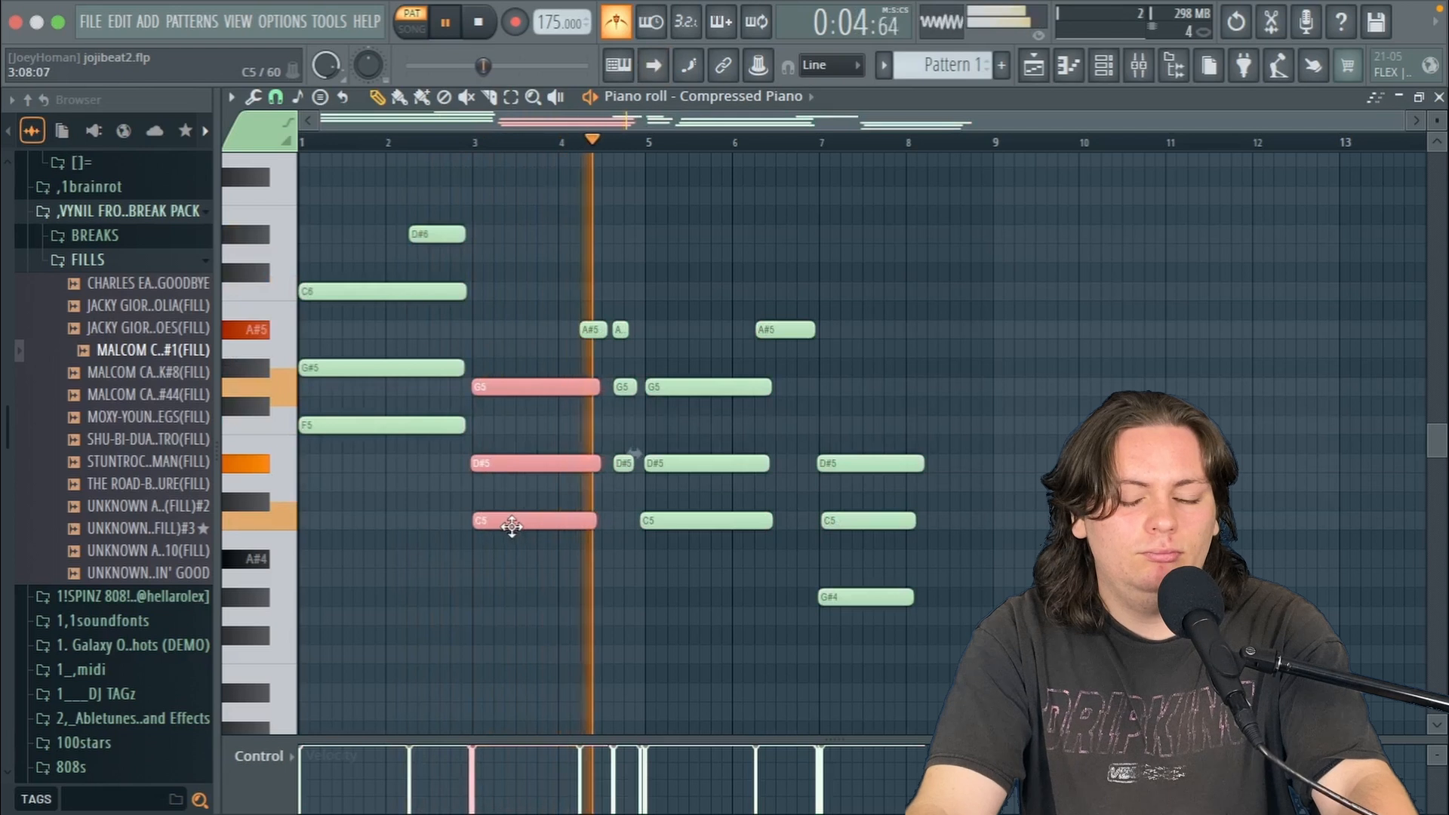
{"action": "left_click", "coordinate": [557, 625], "text": "ctrl"}
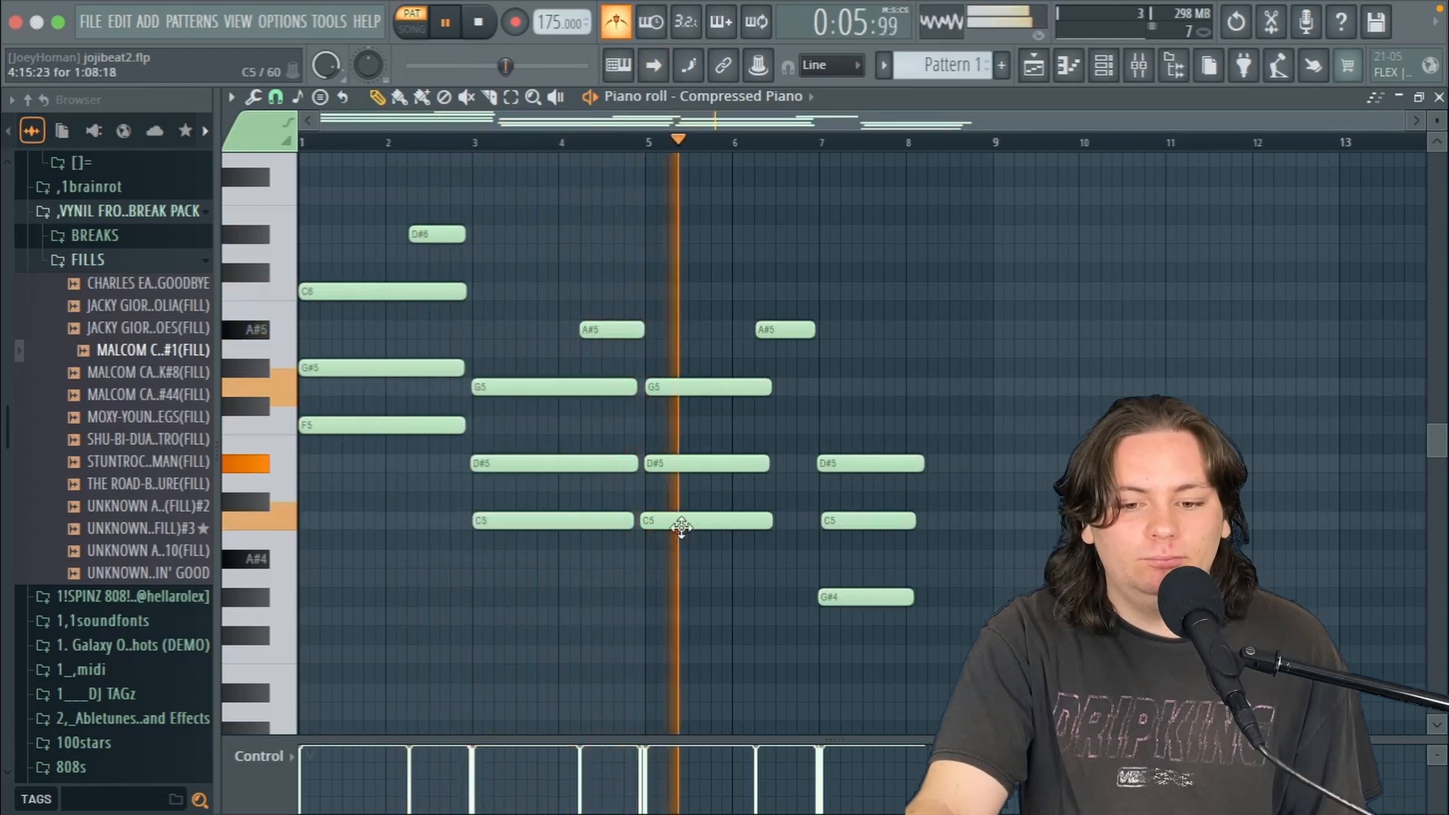
{"action": "left_click_drag", "start_coordinate": [680, 526], "coordinate": [685, 526]}
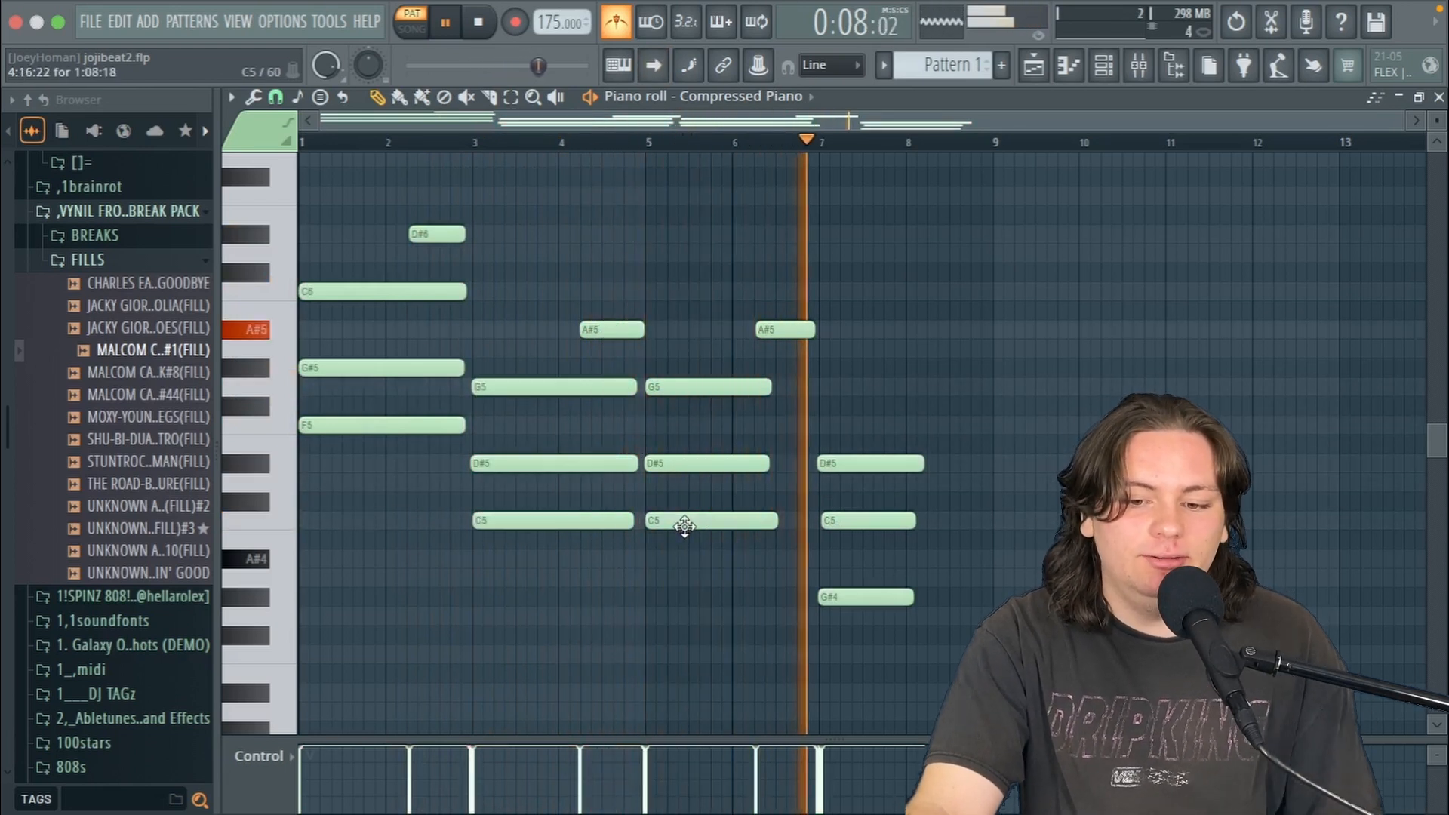
Step: Add a short F4 note at the end of bar 8 and copy the whole eight-bar progression to bar 9
{"action": "left_click", "coordinate": [959, 653]}
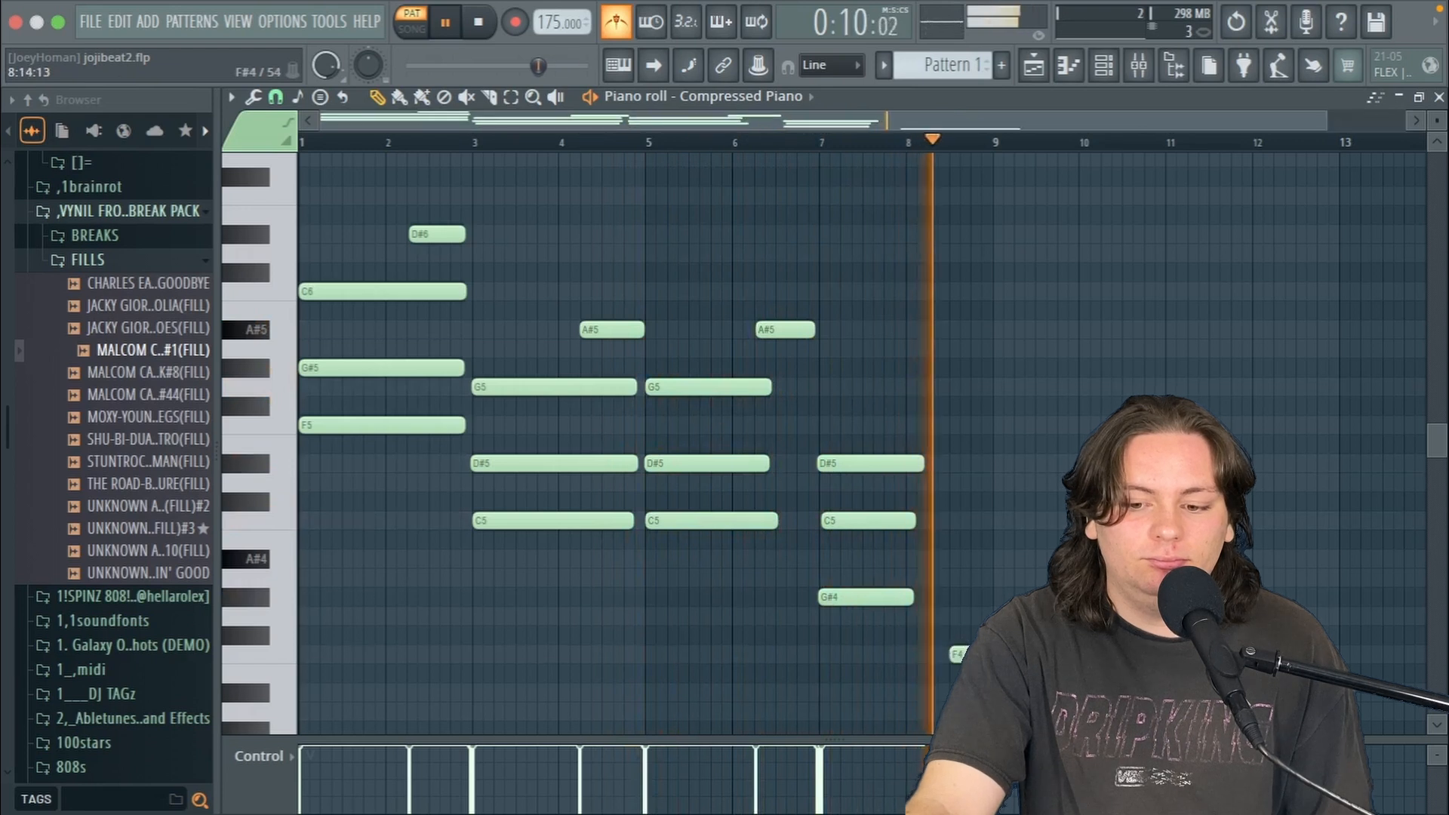
{"action": "key", "text": "space"}
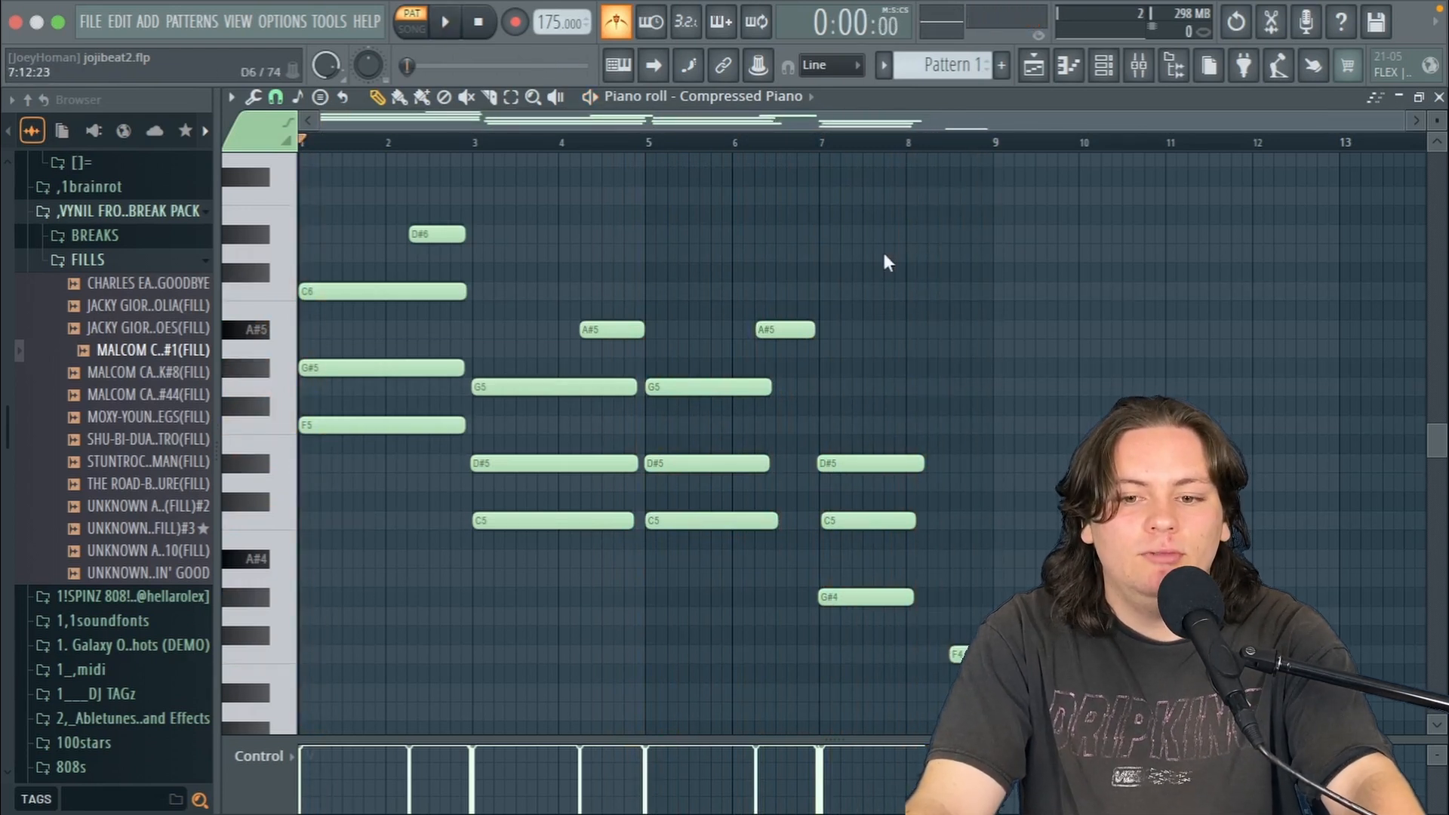
{"action": "left_click_drag", "start_coordinate": [1152, 188], "coordinate": [349, 701]}
{"action": "left_click_drag", "start_coordinate": [351, 427], "coordinate": [1048, 443]}
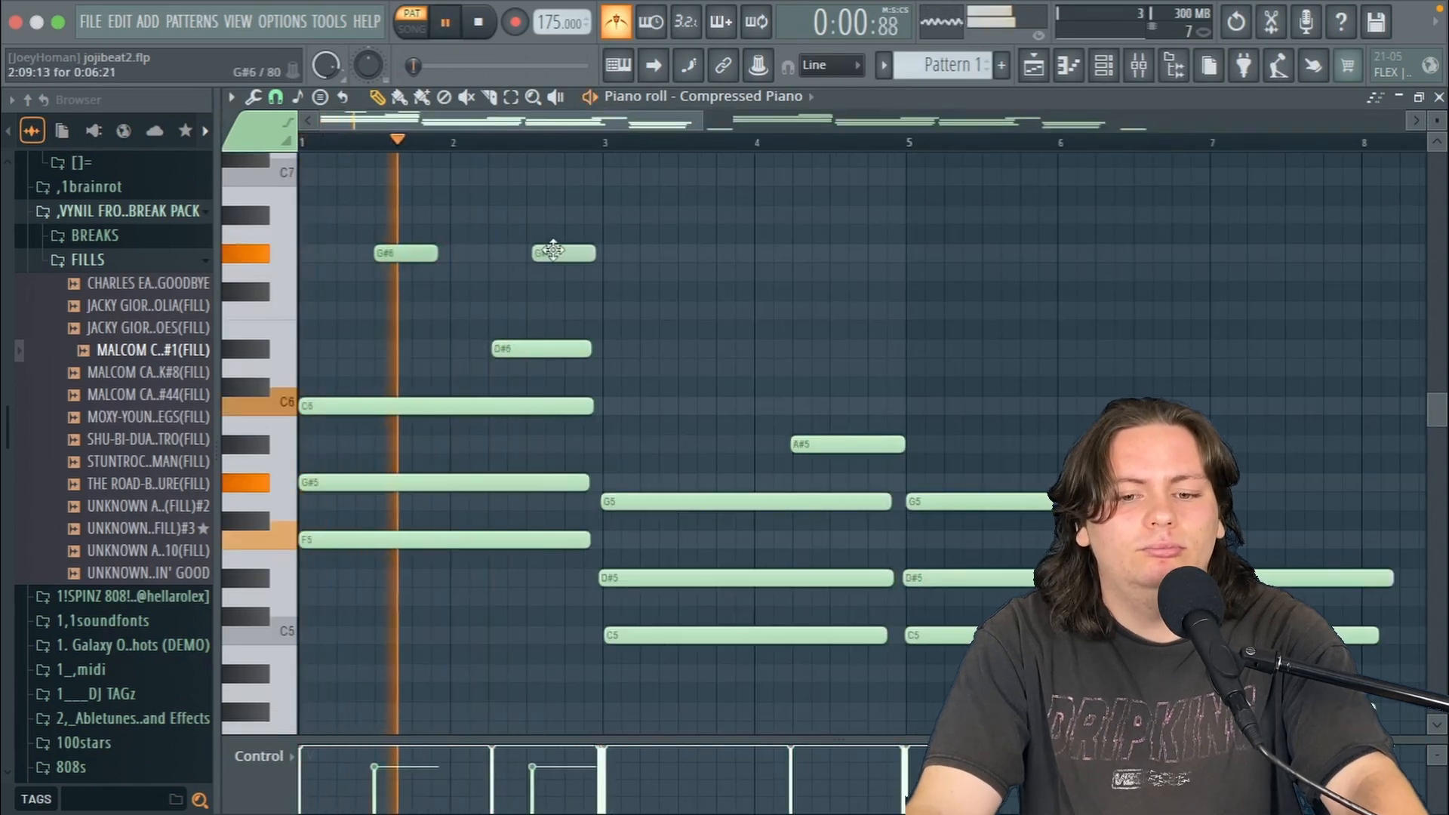
Step: Add a high melody of short G#6, D#6 and F6 notes above the chords and play it back
{"action": "left_click_drag", "start_coordinate": [553, 250], "coordinate": [548, 247]}
{"action": "mouse_move", "coordinate": [644, 228]}
{"action": "left_mouse_down"}
{"action": "mouse_move", "coordinate": [422, 264]}
{"action": "mouse_move", "coordinate": [697, 252]}
{"action": "left_mouse_up"}
{"action": "mouse_move", "coordinate": [923, 230]}
{"action": "left_mouse_down"}
{"action": "mouse_move", "coordinate": [414, 268]}
{"action": "mouse_move", "coordinate": [644, 252]}
{"action": "mouse_move", "coordinate": [615, 330]}
{"action": "left_mouse_up"}
{"action": "scroll", "coordinate": [456, 270], "scroll_direction": "down", "scroll_amount": 5}
{"action": "key", "text": "space"}
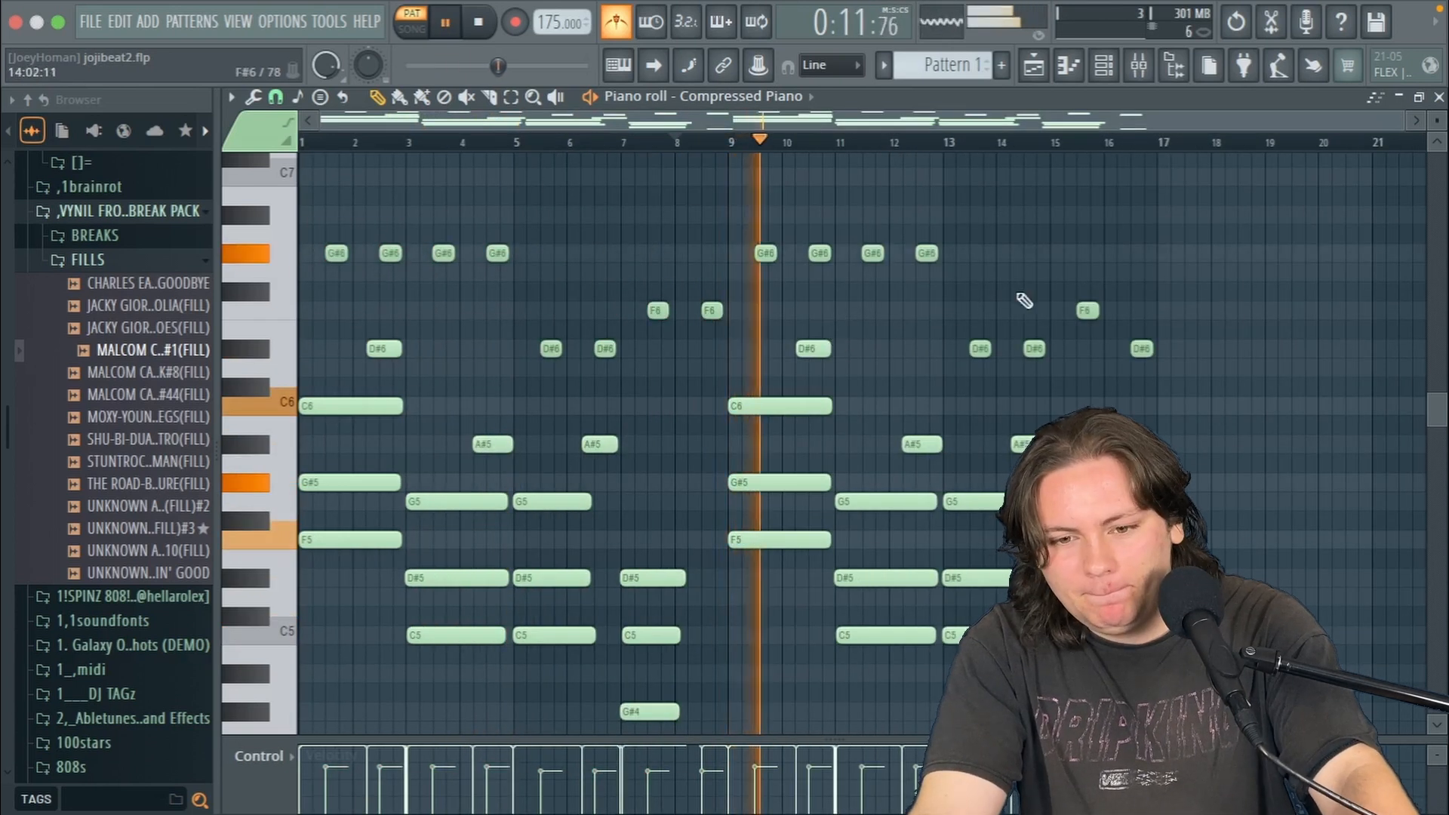
Step: Change the melody note in bar 11 to A#6 and the one in bar 12 to D#6, and save the project
{"action": "scroll", "coordinate": [1002, 278], "scroll_direction": "up", "scroll_amount": 3}
{"action": "left_click_drag", "start_coordinate": [786, 251], "coordinate": [792, 214]}
{"action": "key", "text": "space"}
{"action": "left_click_drag", "start_coordinate": [882, 253], "coordinate": [881, 352]}
{"action": "key", "text": "space"}
{"action": "left_click", "coordinate": [712, 143]}
{"action": "key", "text": "ctrl+s"}
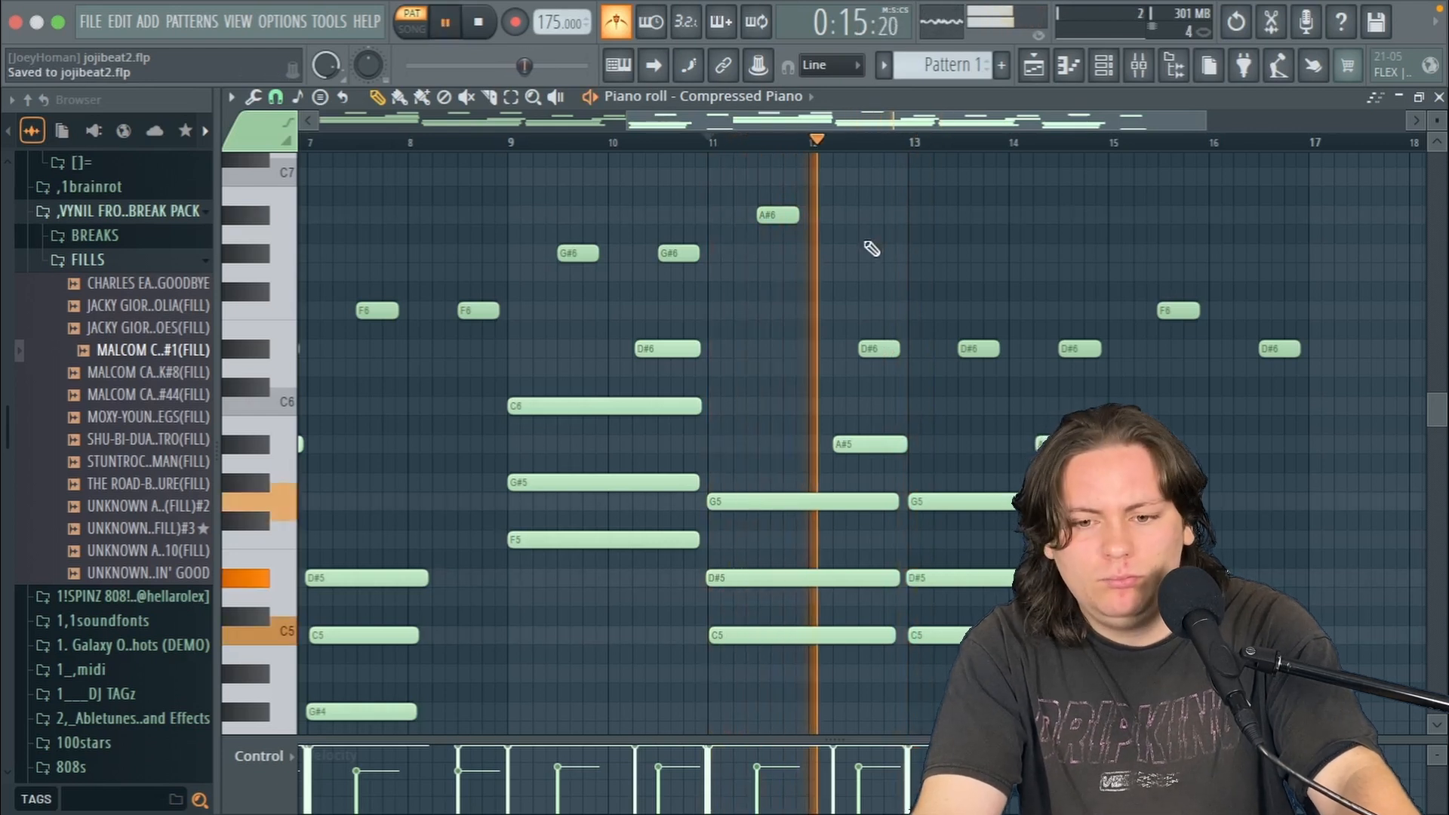
Step: Move the D#6 melody note in bar 14 down to C6 and place an A#4 under the final A#5 in bar 16
{"action": "scroll", "coordinate": [869, 249], "scroll_direction": "down", "scroll_amount": 1}
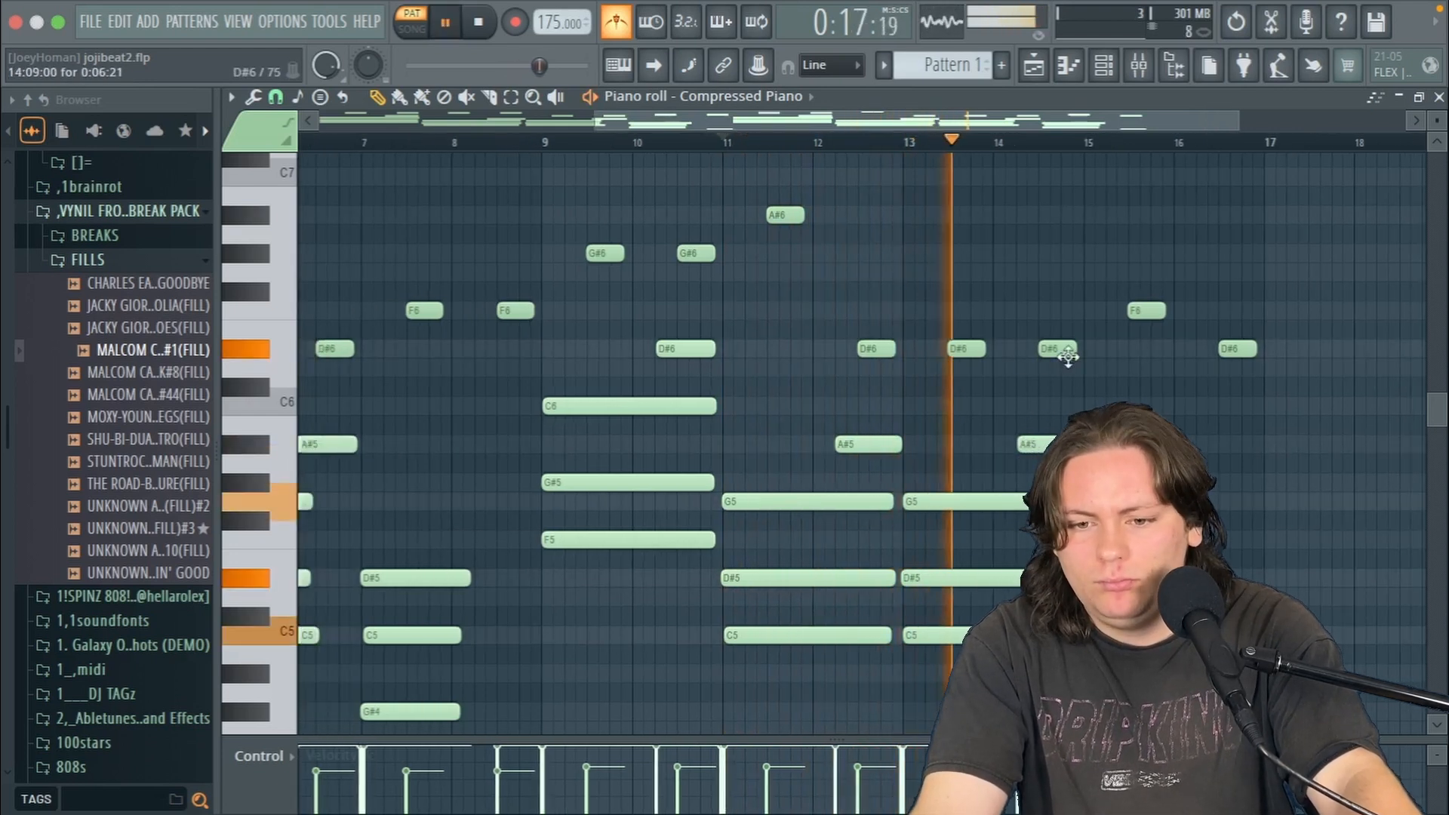
{"action": "key", "text": "space"}
{"action": "left_click_drag", "start_coordinate": [1068, 355], "coordinate": [1072, 407]}
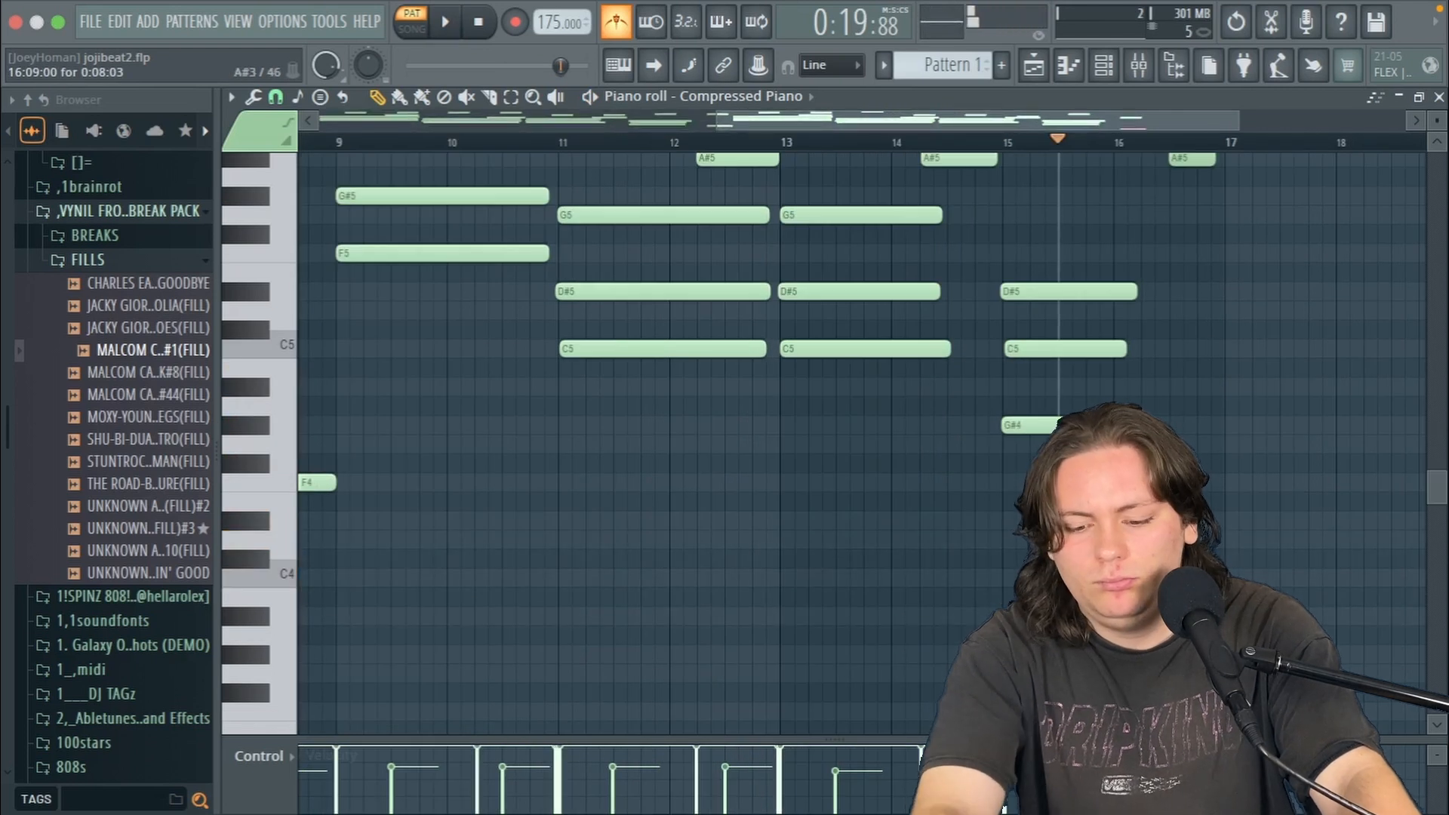
{"action": "left_click_drag", "start_coordinate": [1185, 616], "coordinate": [1185, 387]}
{"action": "key", "text": "space"}
{"action": "scroll", "coordinate": [1186, 501], "scroll_direction": "down", "scroll_amount": 3}
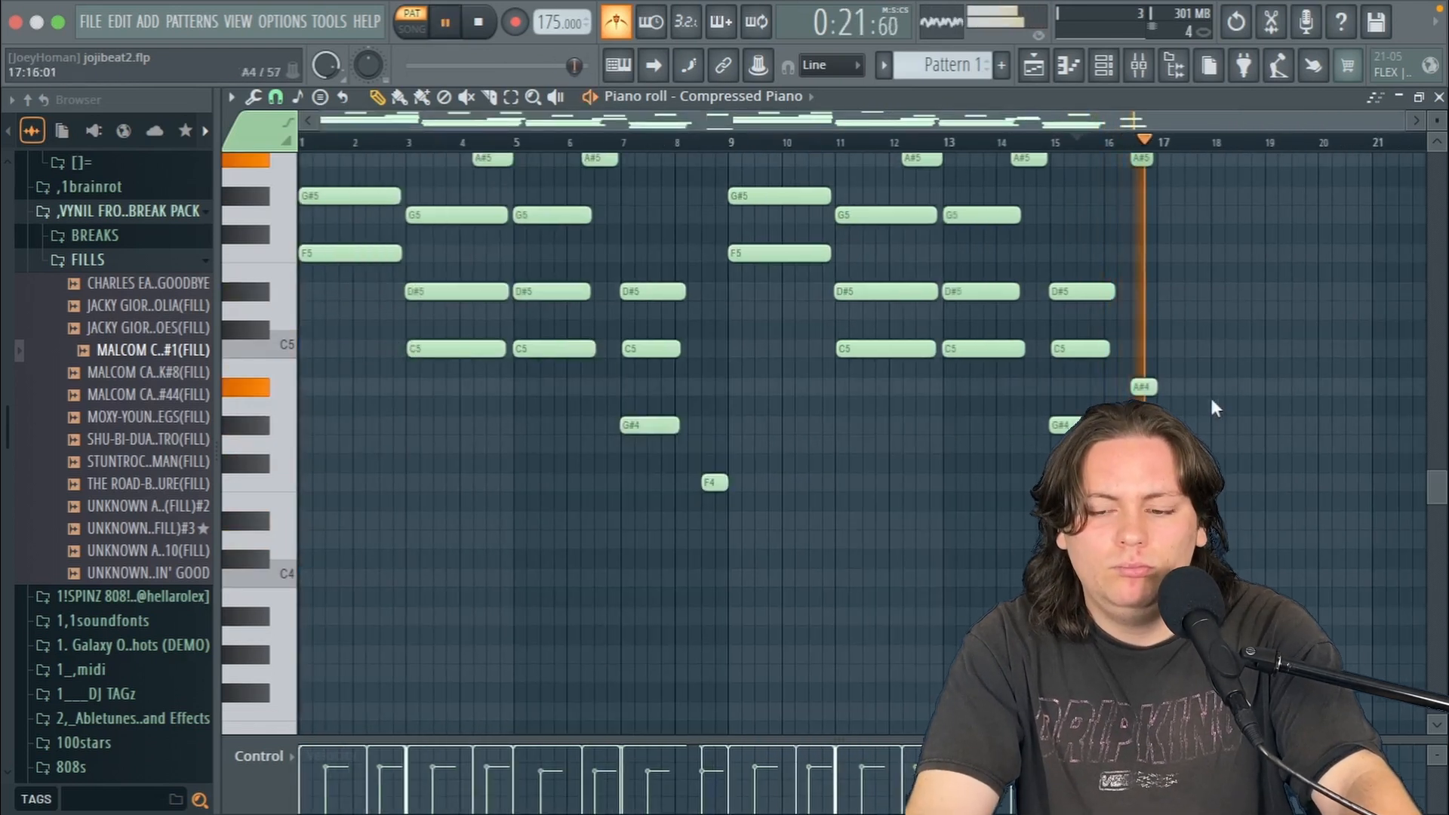
Step: Slice the final A#4 note at the bar 17 line to trim its overhanging end
{"action": "scroll", "coordinate": [1200, 400], "scroll_direction": "up", "scroll_amount": 5}
{"action": "key", "text": "space"}
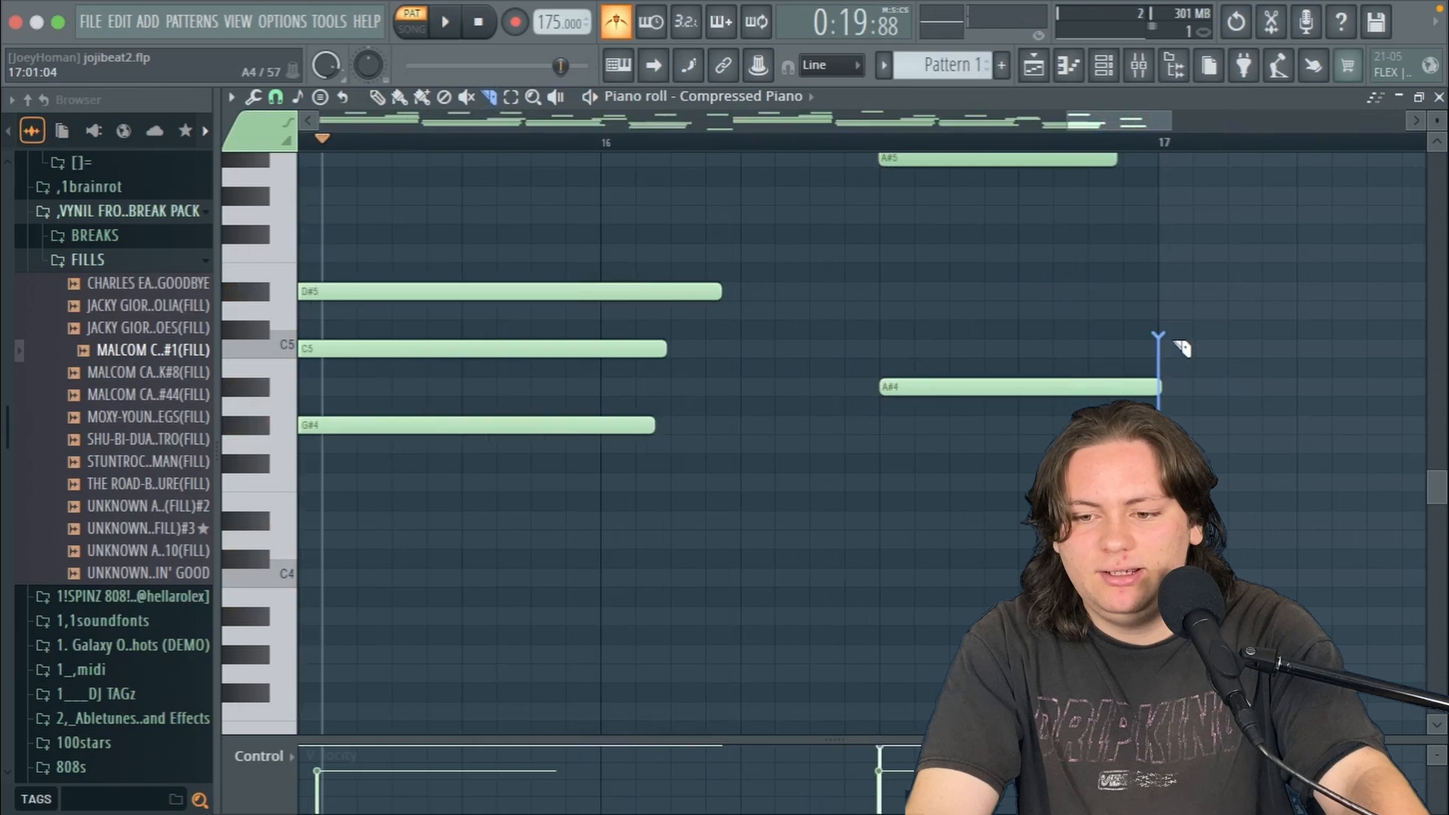
{"action": "scroll", "coordinate": [1175, 346], "scroll_direction": "up", "scroll_amount": 3}
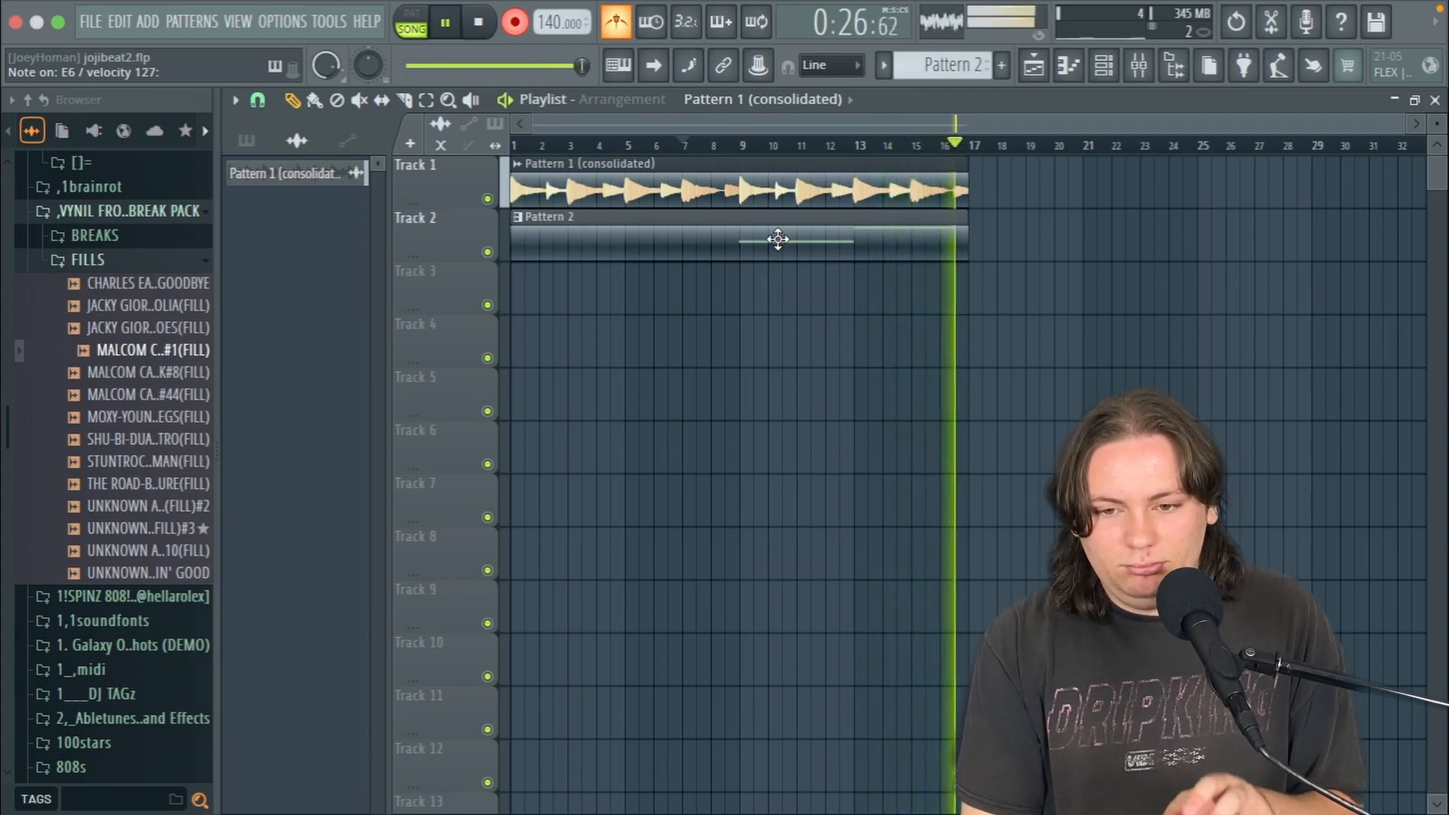
Step: Stop recording Pattern 2 and lower Insert 2's volume fader in the mixer
{"action": "key", "text": "space"}
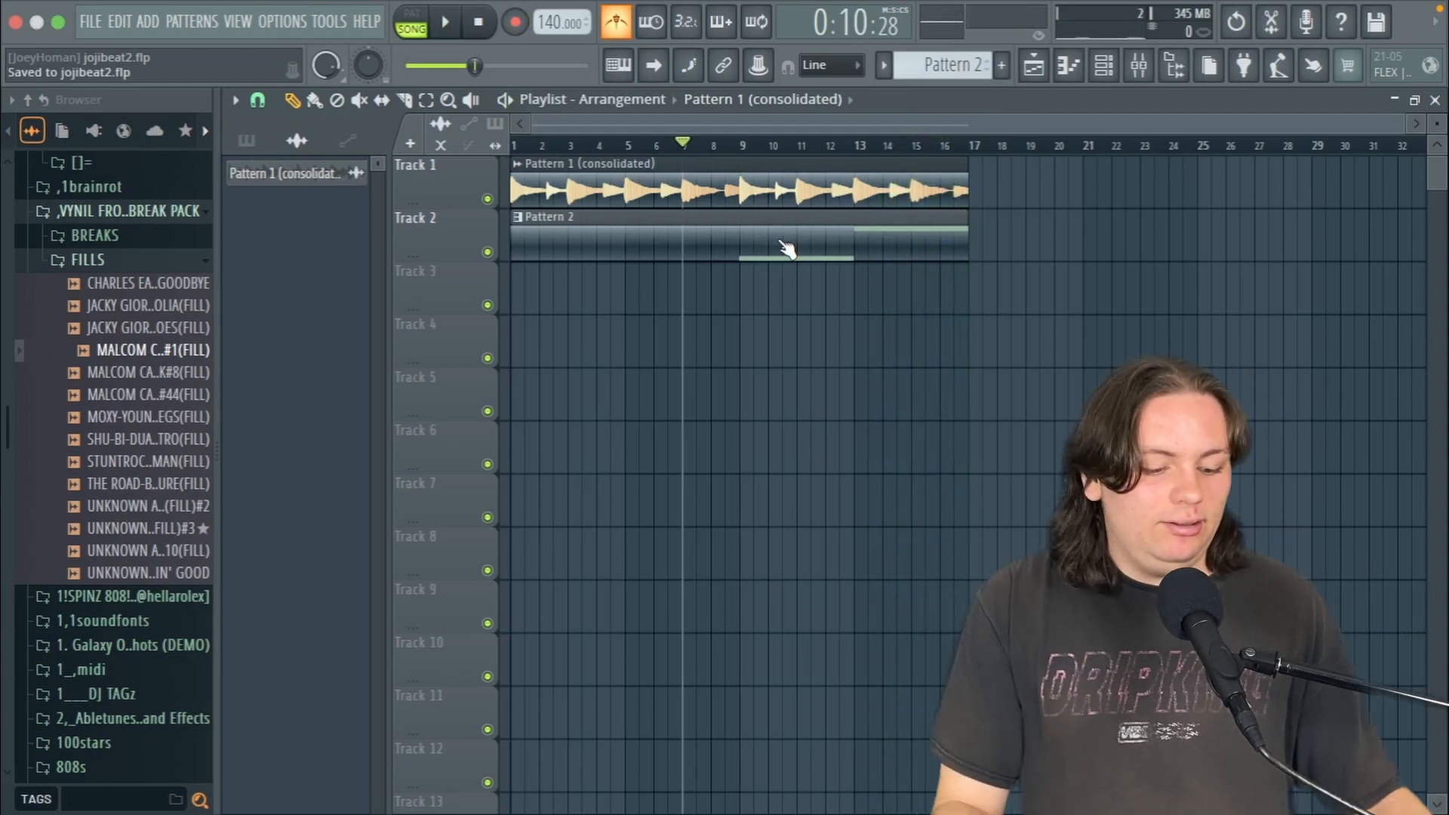
{"action": "key", "text": "F9"}
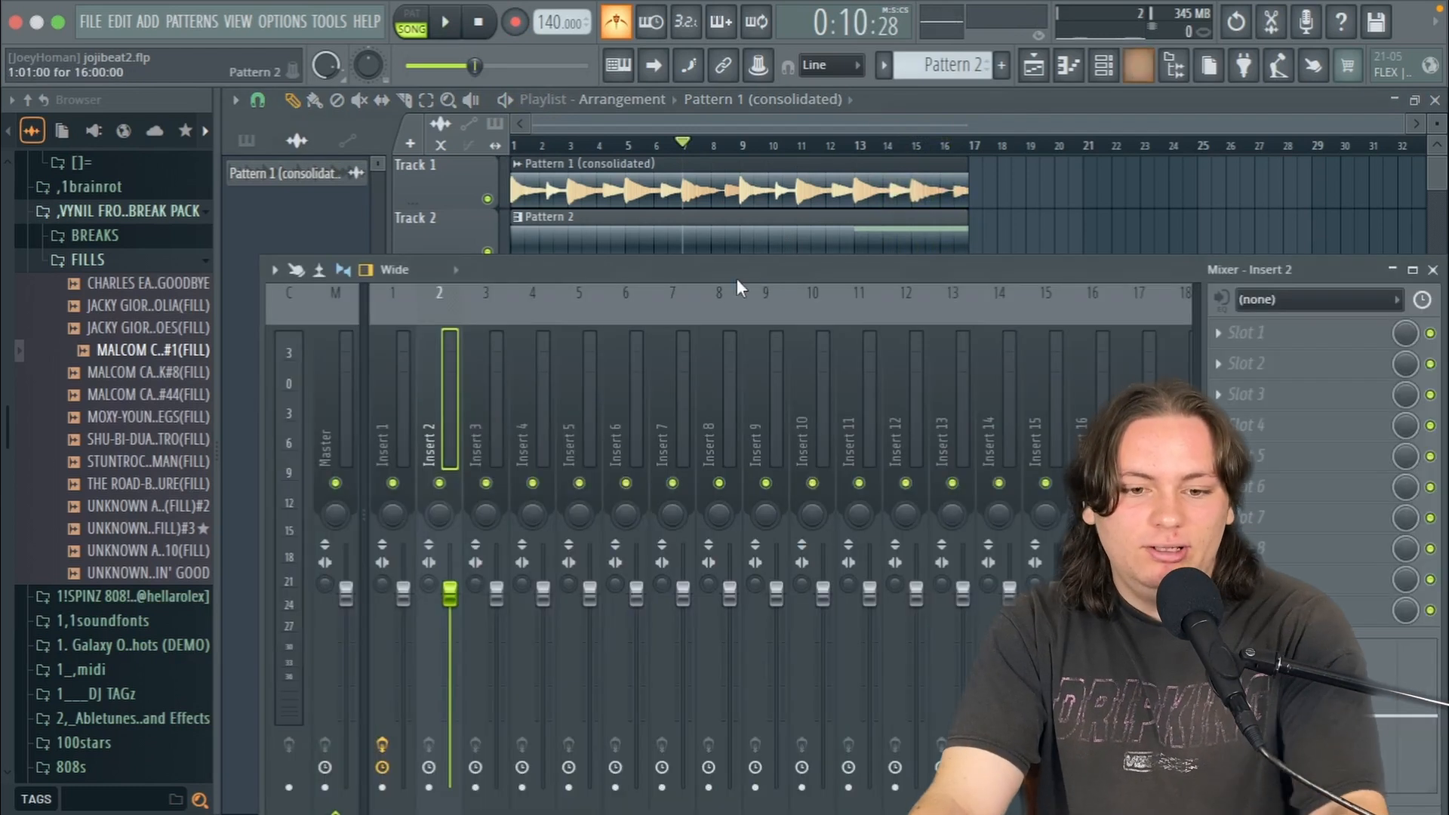
{"action": "key", "text": "space"}
{"action": "left_click_drag", "start_coordinate": [450, 596], "coordinate": [450, 622]}
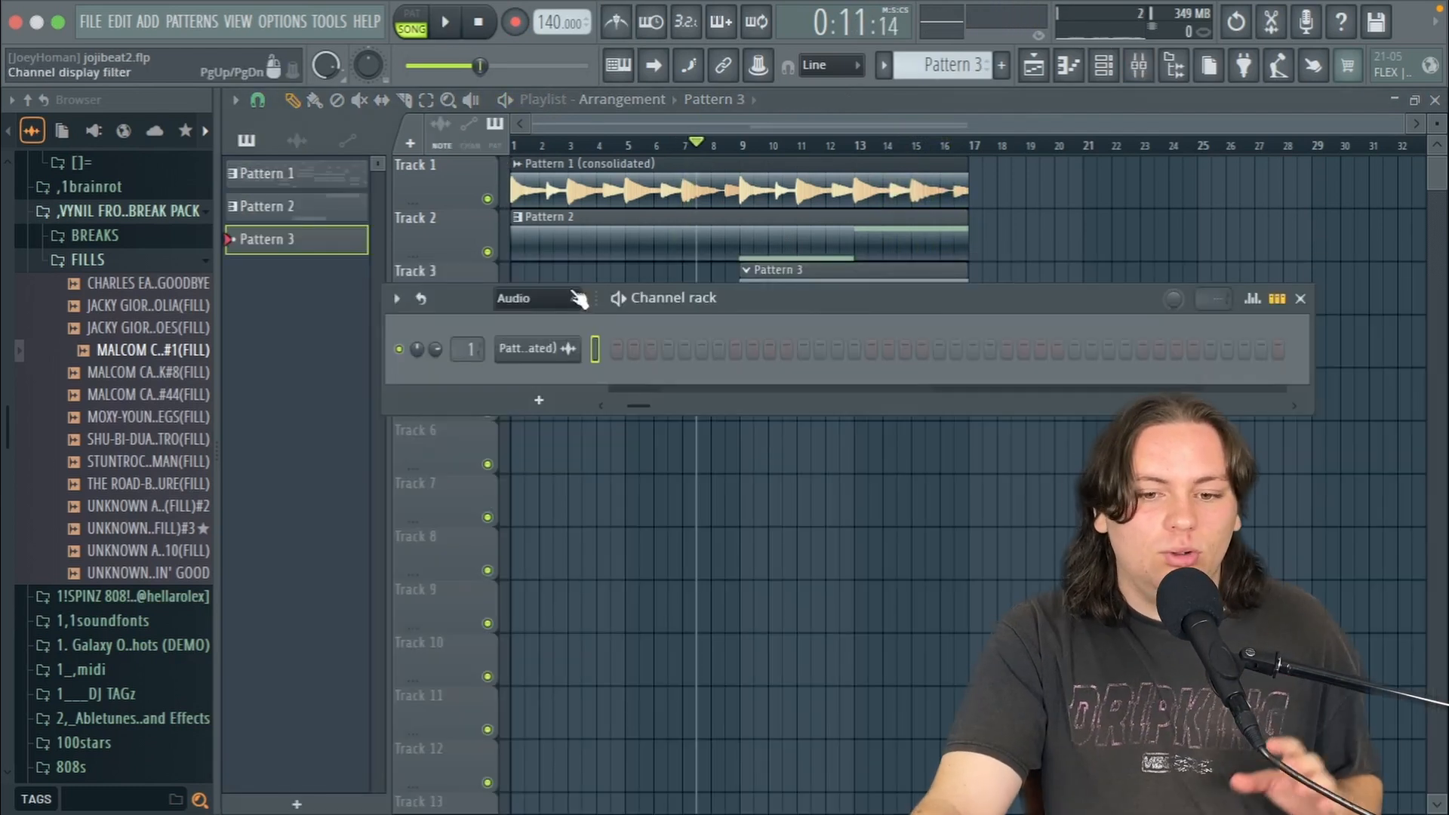
Step: Filter the channel rack to Unsorted channels and add a Morphine synthesizer channel
{"action": "left_click", "coordinate": [577, 299]}
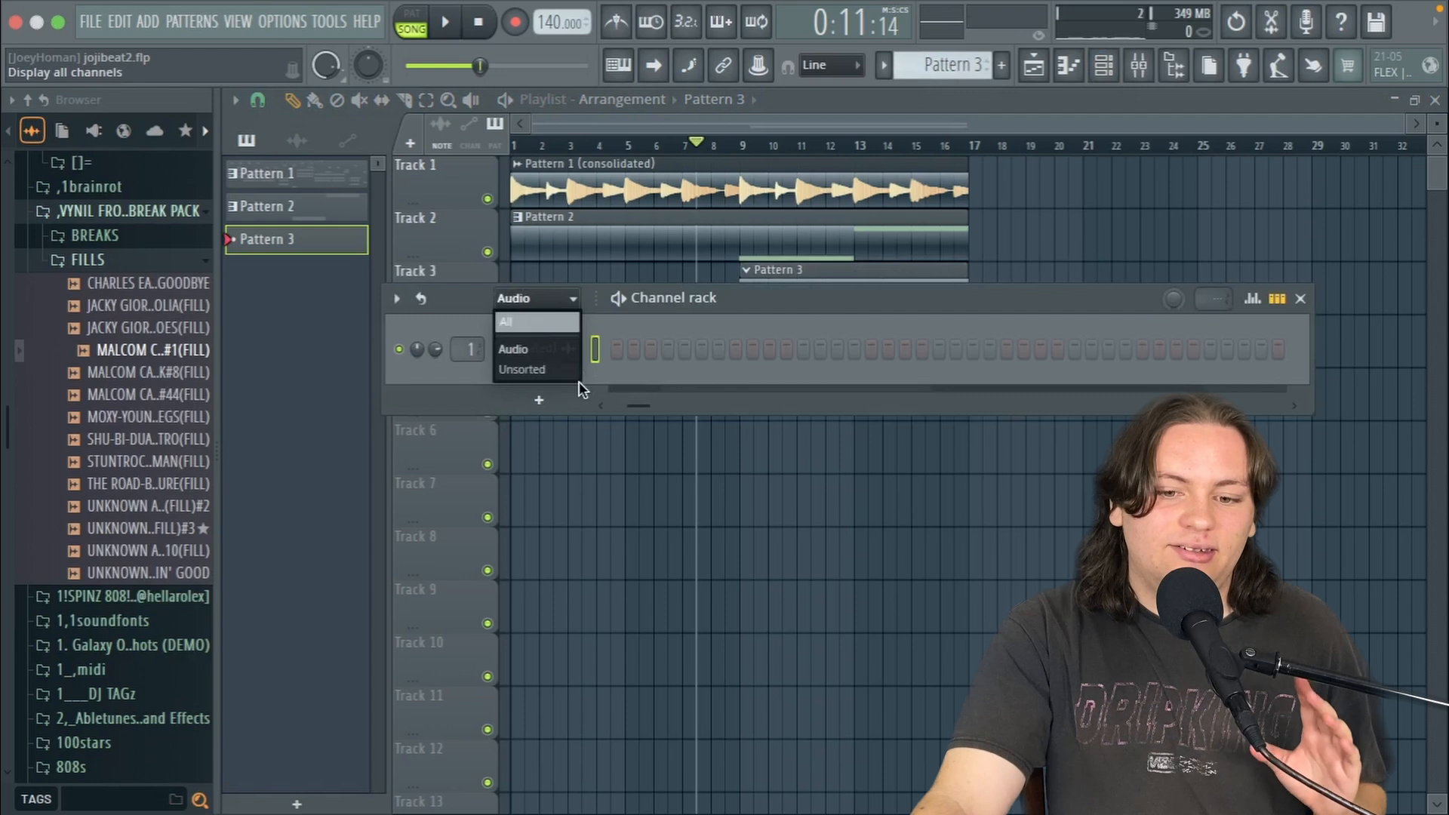
{"action": "left_click", "coordinate": [555, 372]}
{"action": "left_click", "coordinate": [548, 423]}
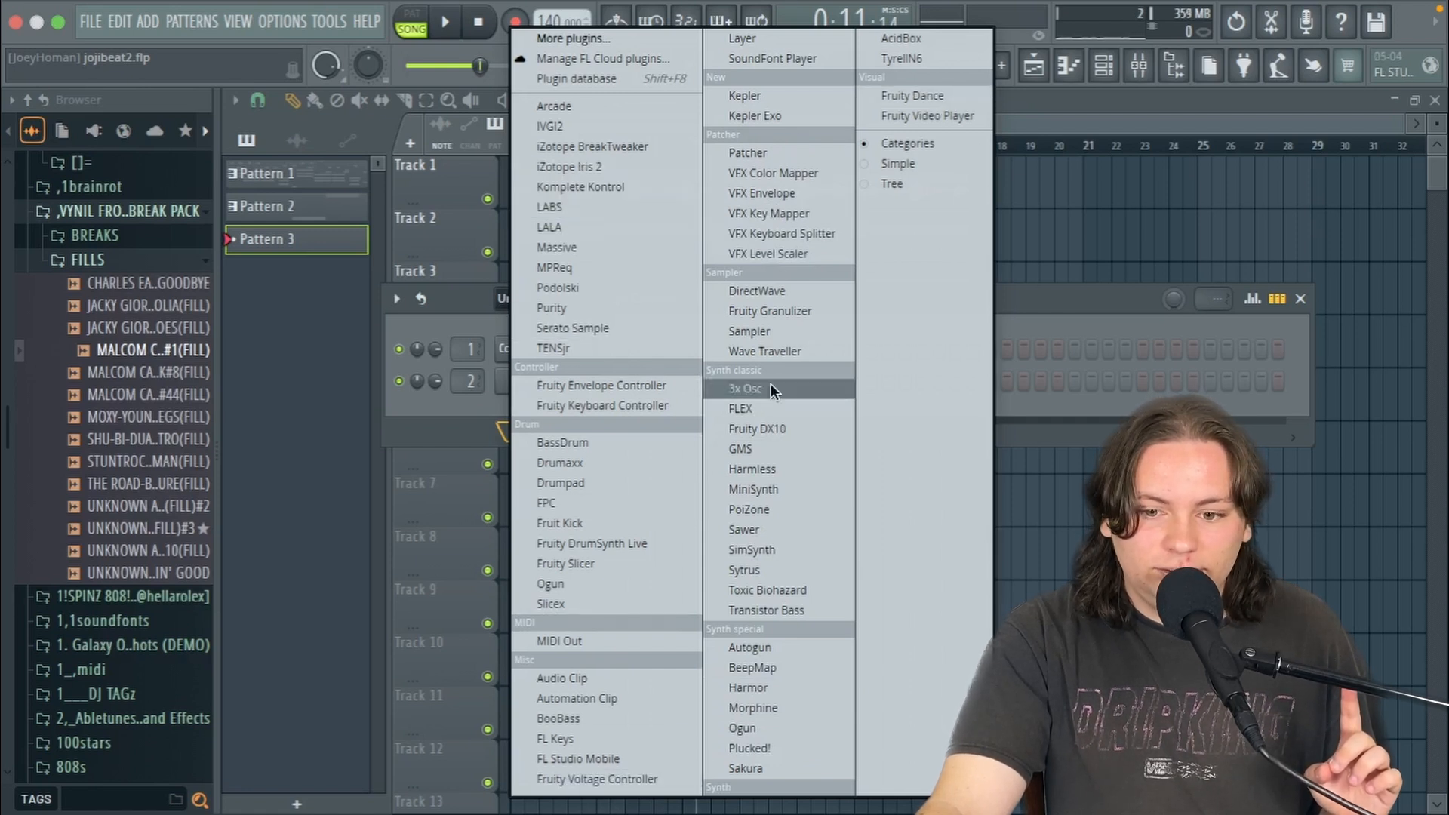
{"action": "left_click", "coordinate": [763, 708]}
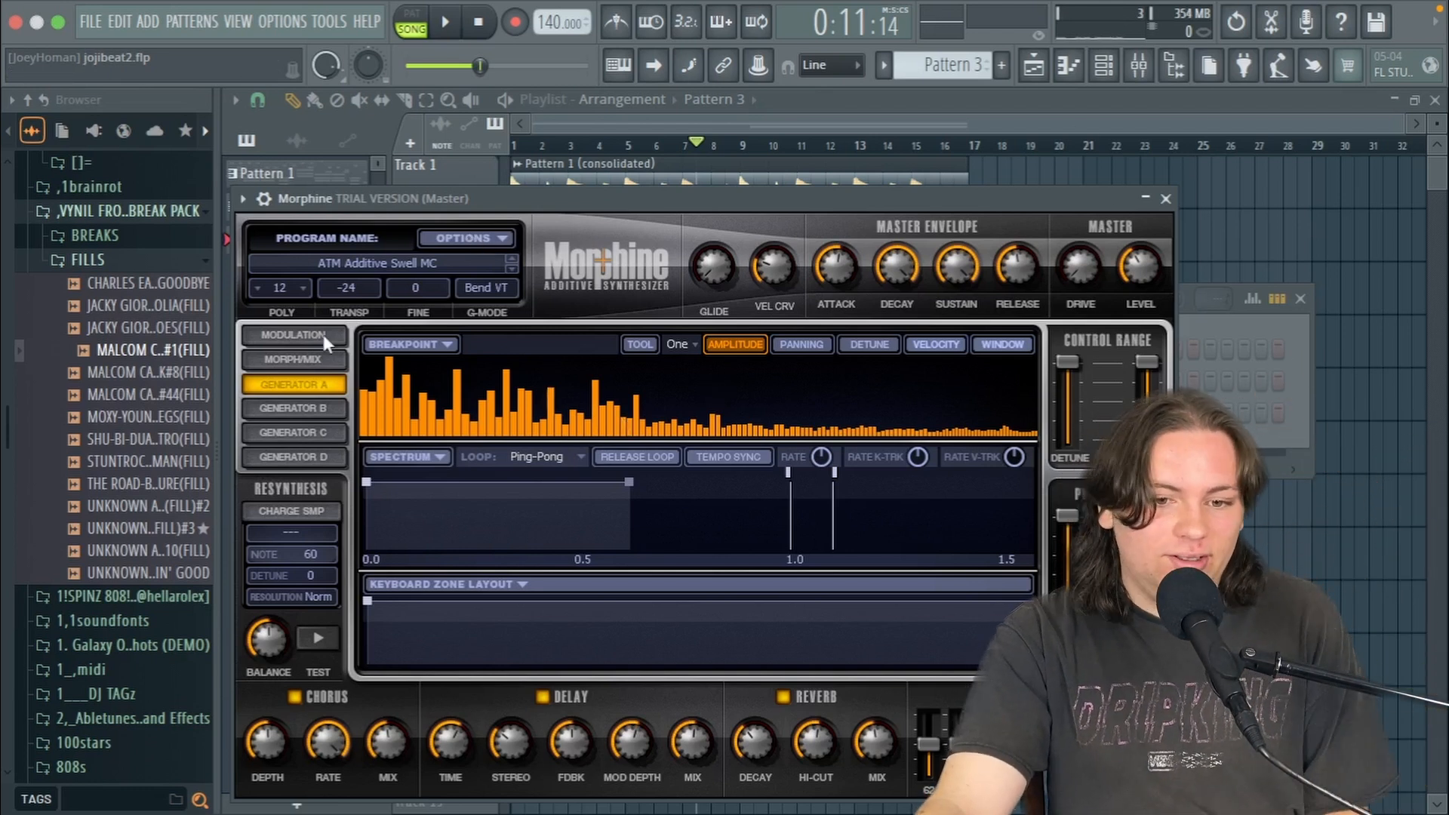
Step: Audition presets from Morphine's Leads bank and load LED Analog Saw FG
{"action": "left_click", "coordinate": [636, 279]}
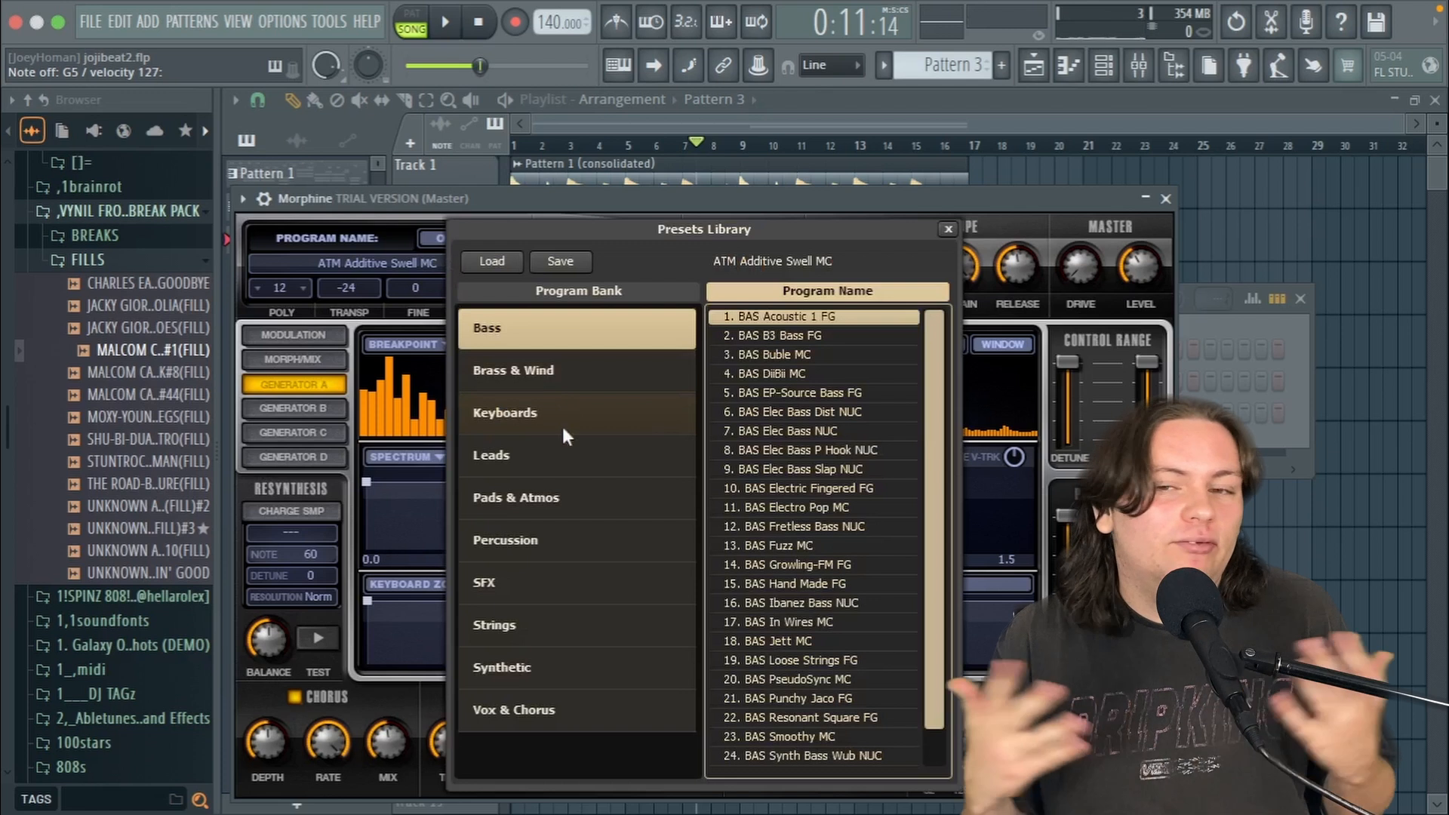
{"action": "left_click", "coordinate": [562, 467]}
{"action": "left_click", "coordinate": [795, 316]}
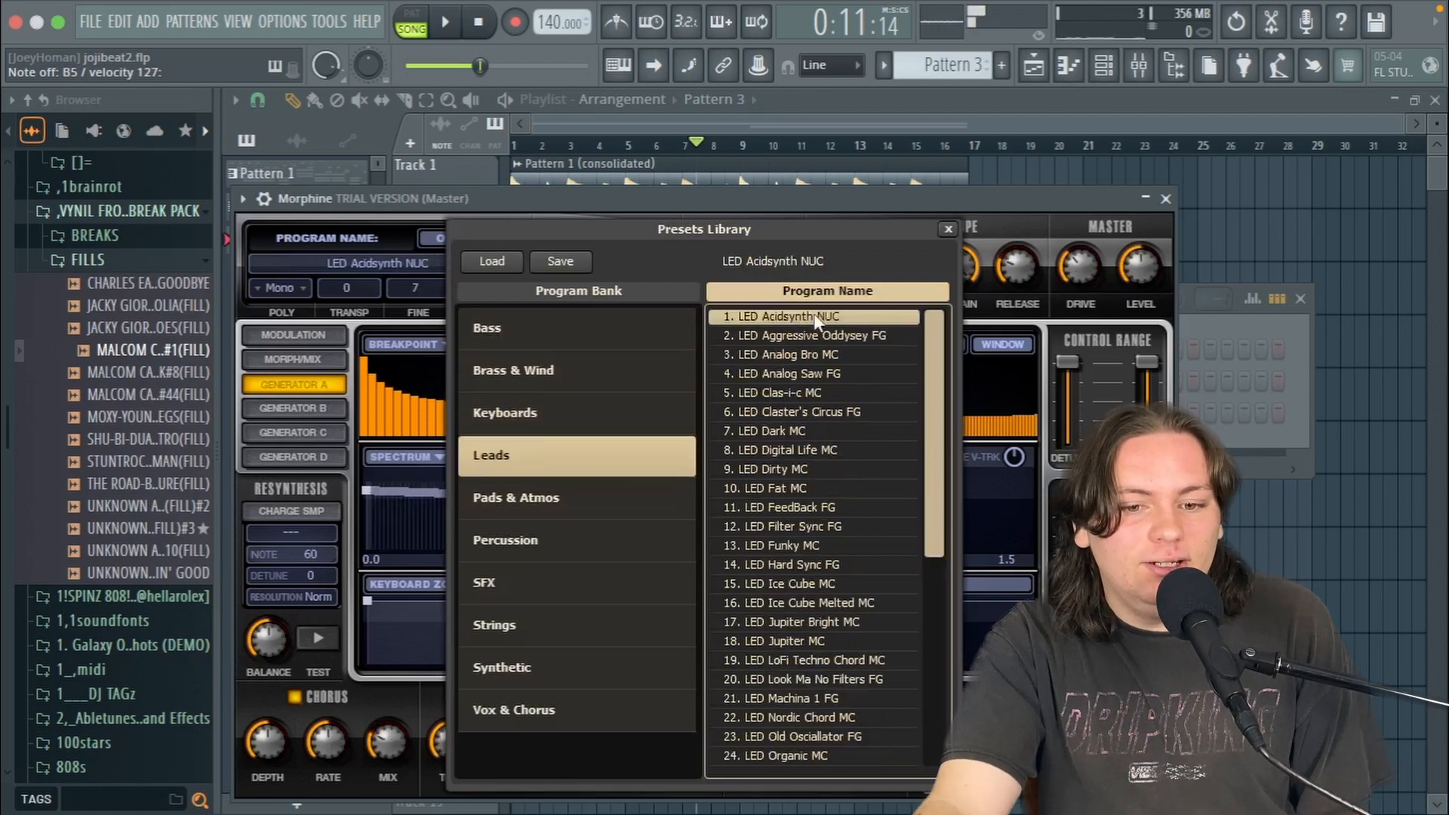
{"action": "left_click", "coordinate": [869, 334]}
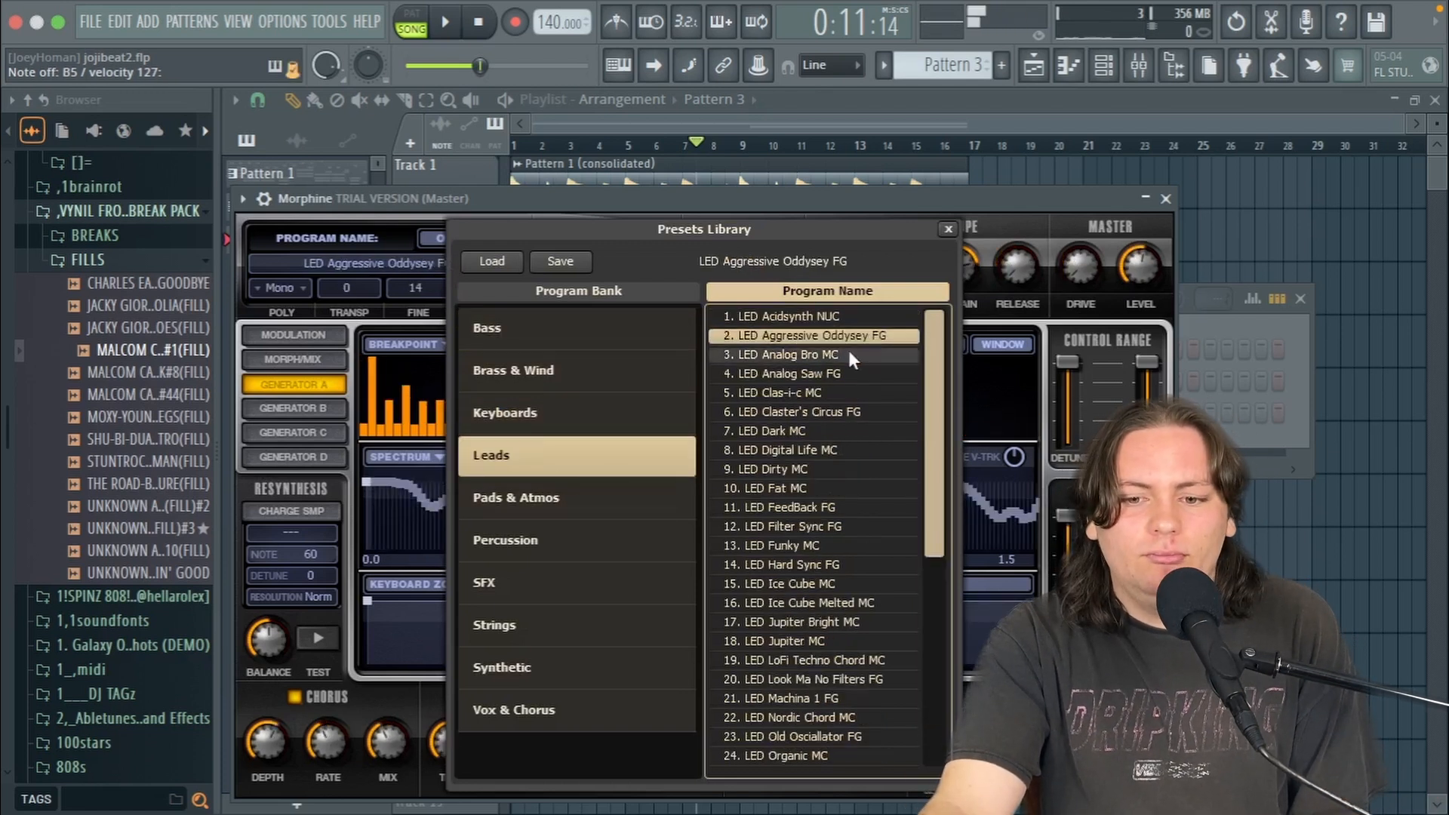
{"action": "left_click", "coordinate": [849, 355]}
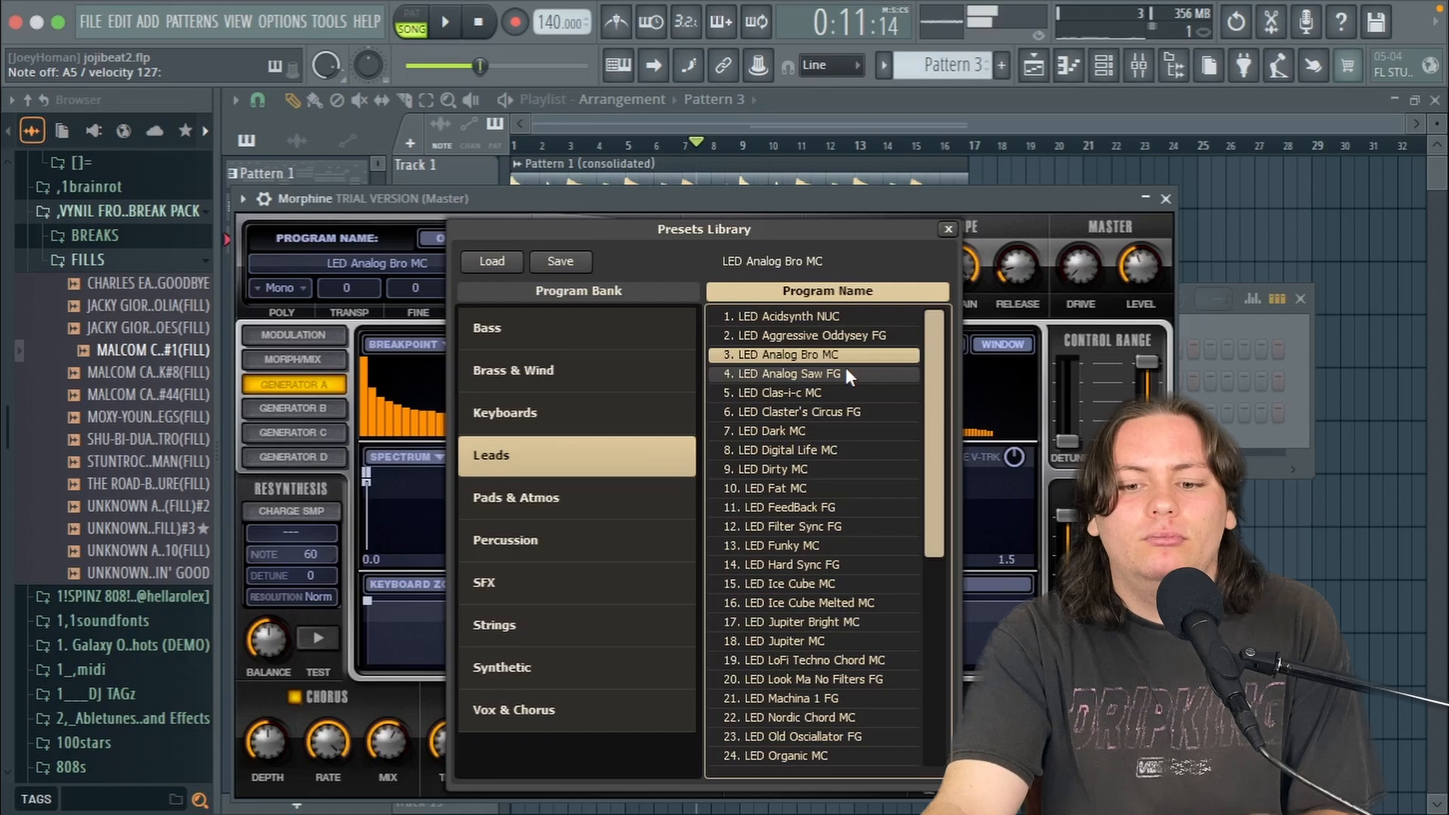
{"action": "left_click", "coordinate": [818, 376]}
{"action": "left_click", "coordinate": [827, 358]}
{"action": "left_click", "coordinate": [830, 369]}
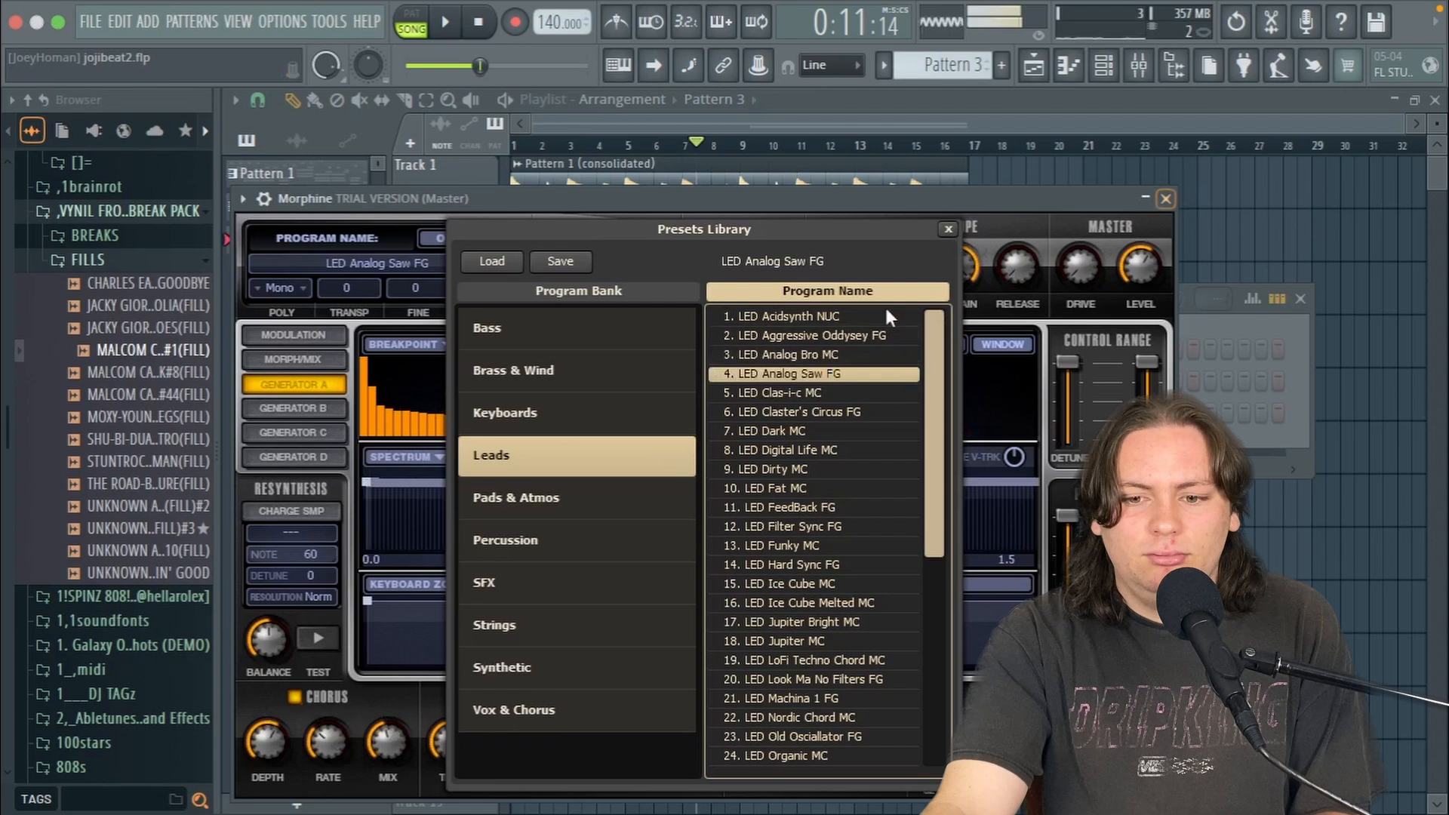
{"action": "left_click", "coordinate": [1166, 199]}
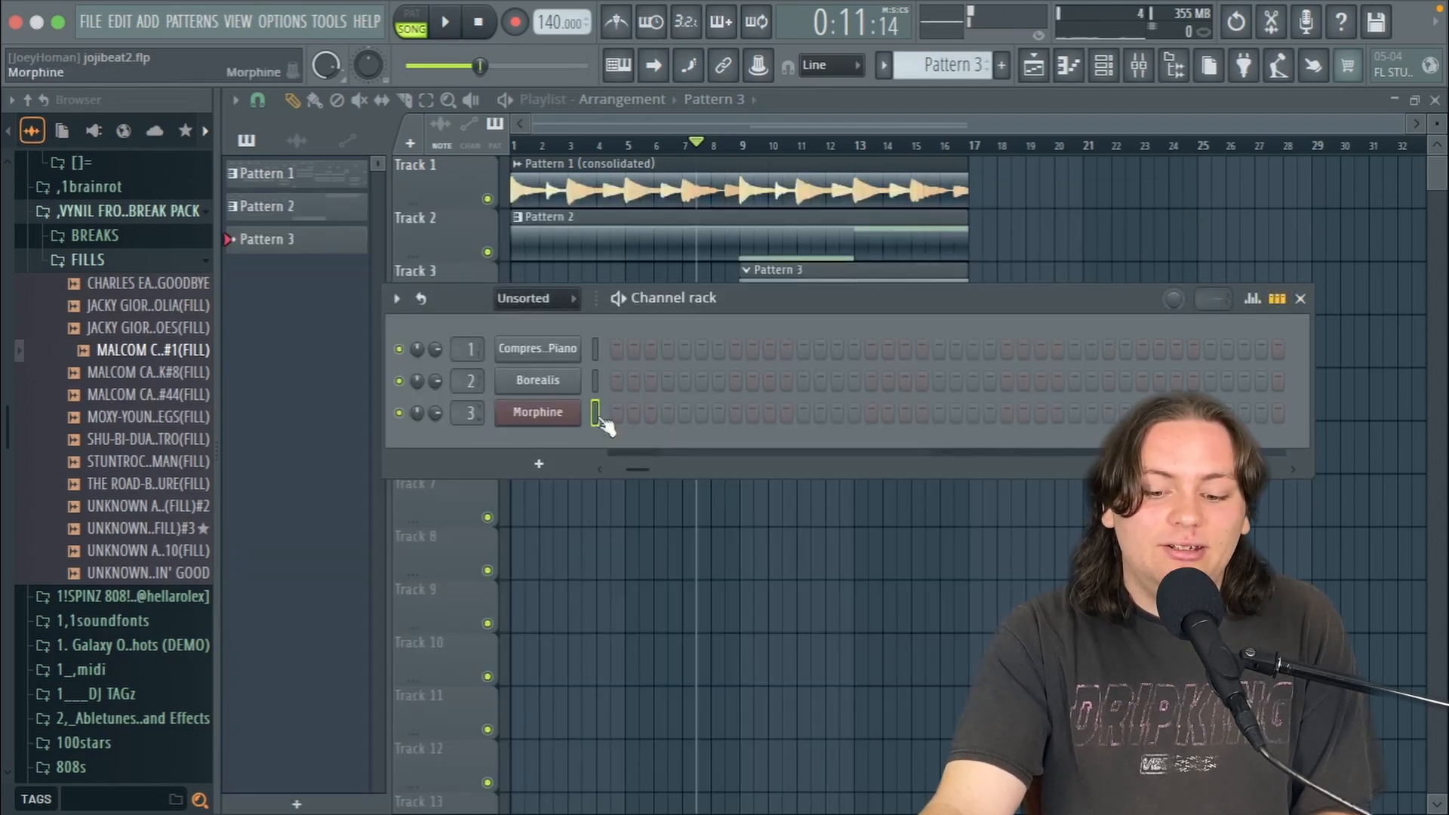
Step: Add Fruity Reeverb 2 to slot 4 of Insert 3 and load The Venue preset
{"action": "key", "text": "F9"}
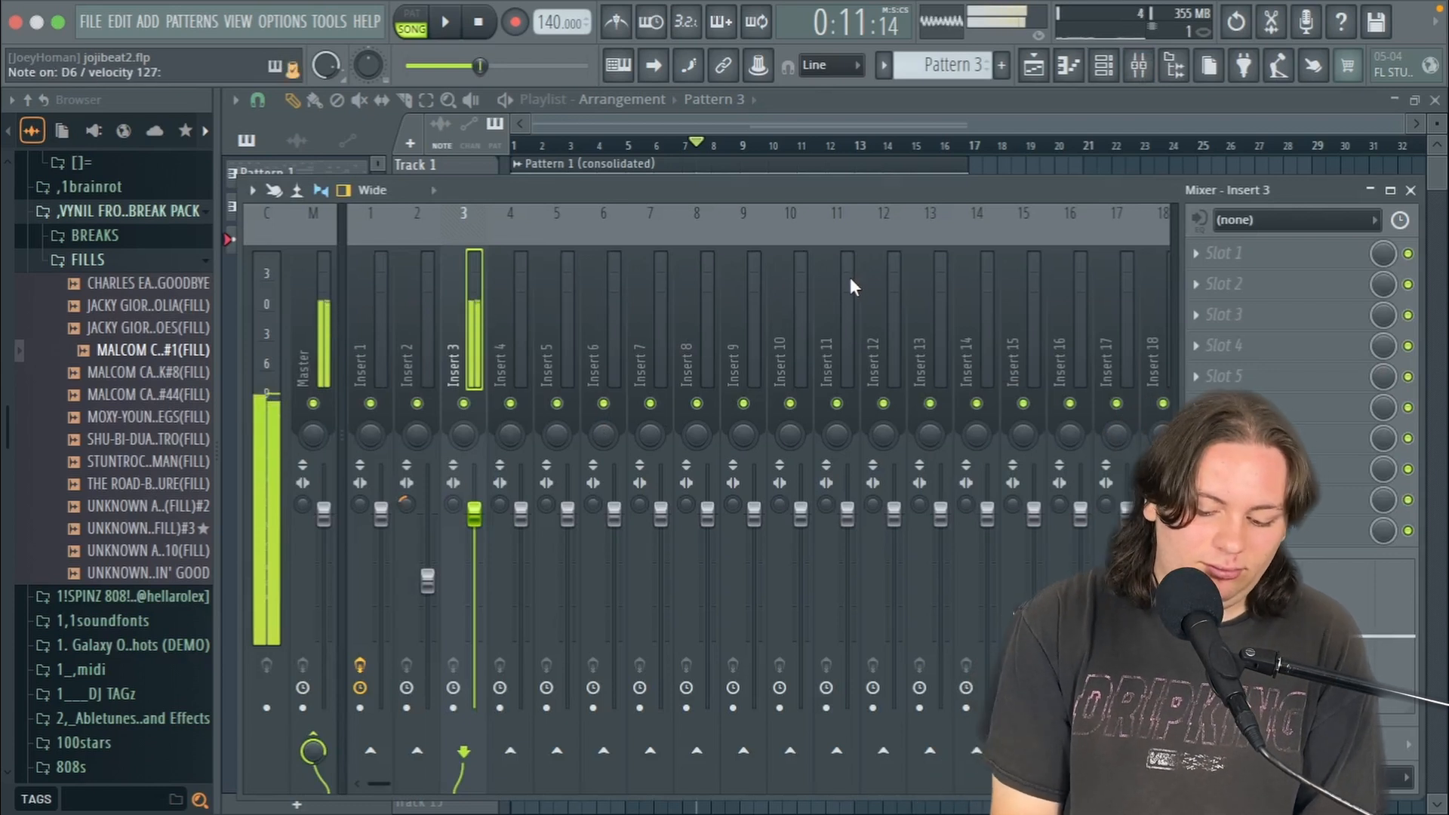
{"action": "left_click", "coordinate": [1223, 314]}
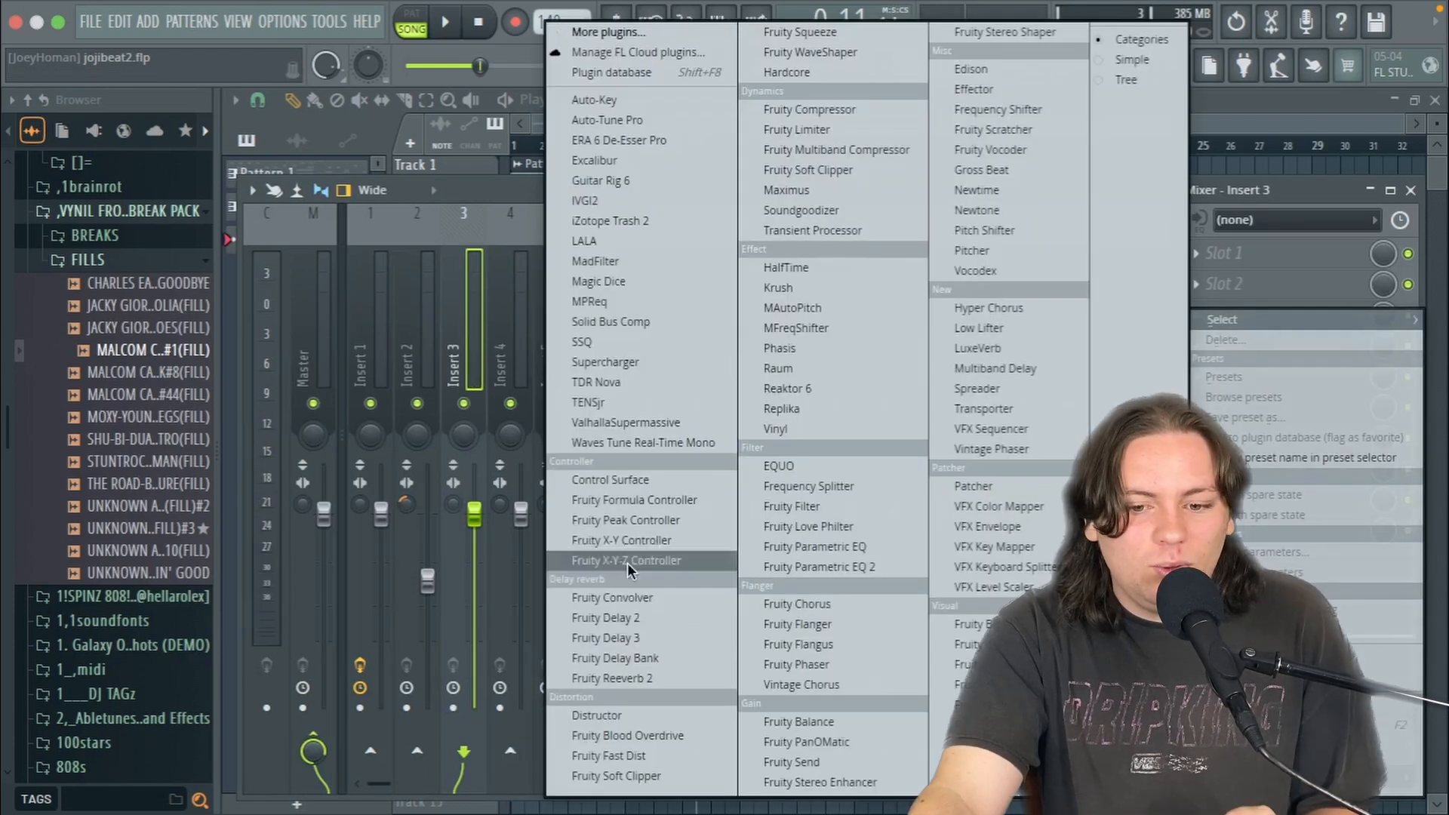
{"action": "left_click", "coordinate": [646, 677]}
{"action": "left_click", "coordinate": [770, 281]}
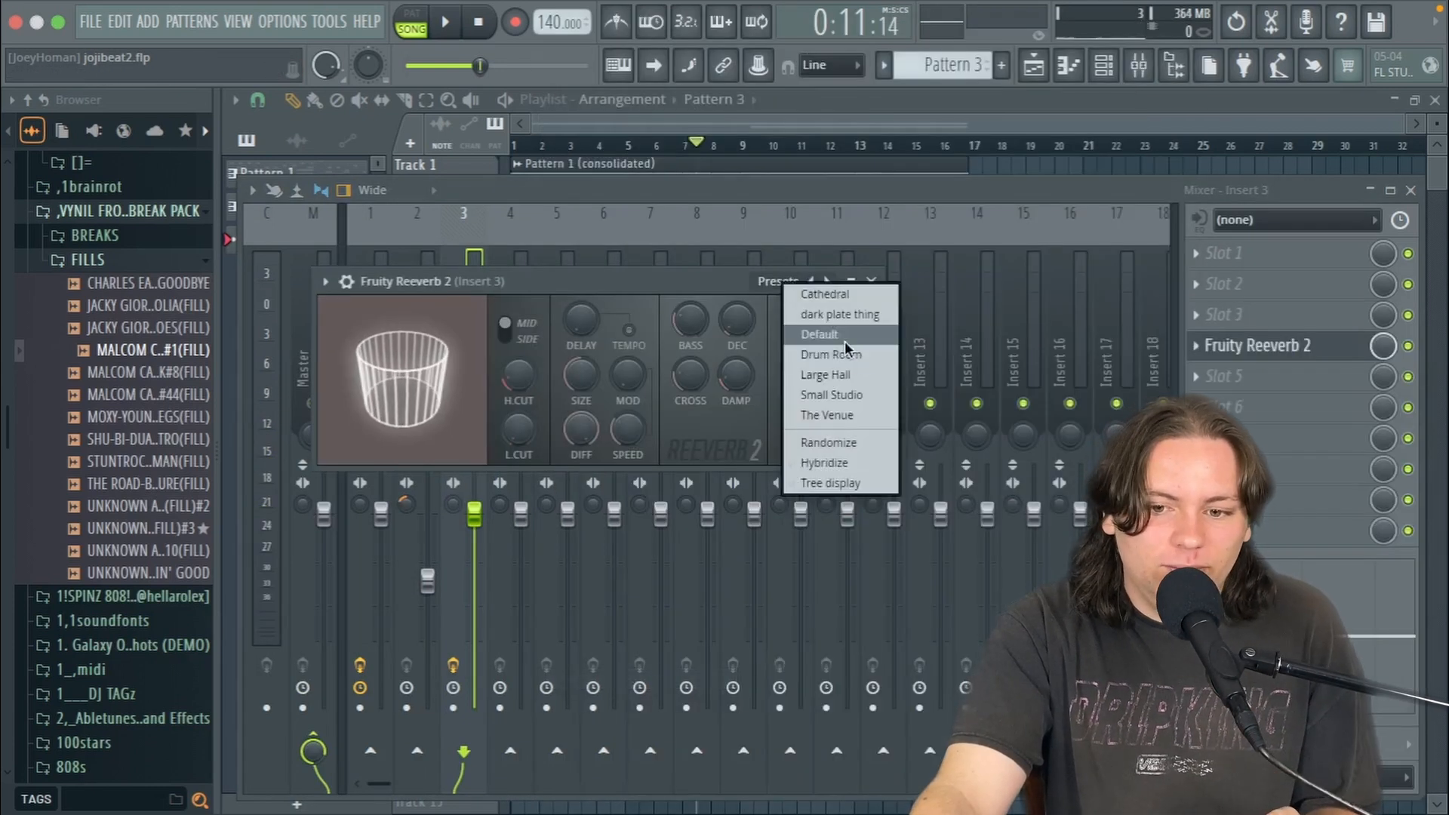
{"action": "left_click", "coordinate": [823, 420]}
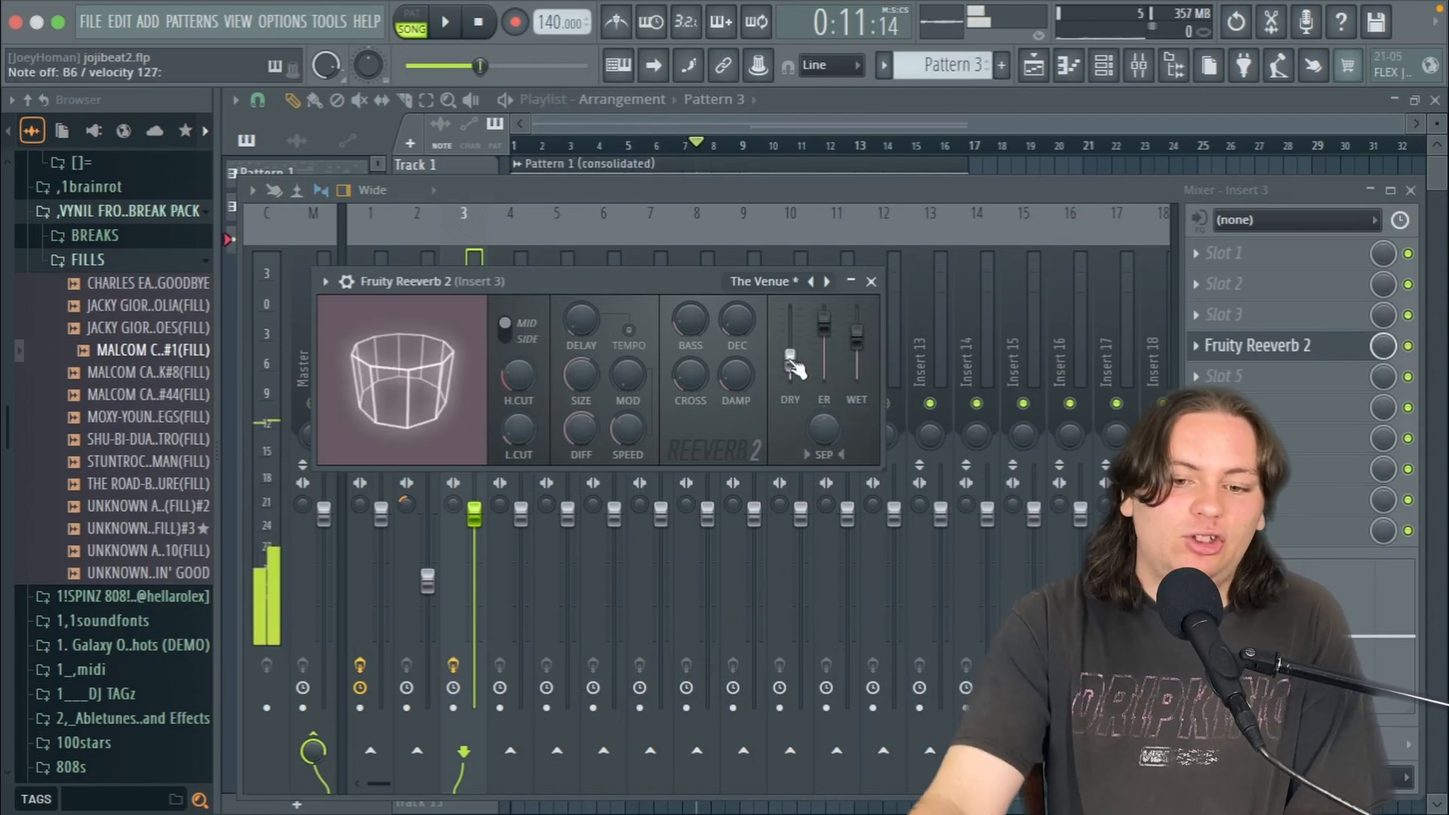
Step: Lower the reverb's dry level, increase its room size and set its low cut to 310 Hz
{"action": "left_click_drag", "start_coordinate": [581, 429], "coordinate": [583, 382]}
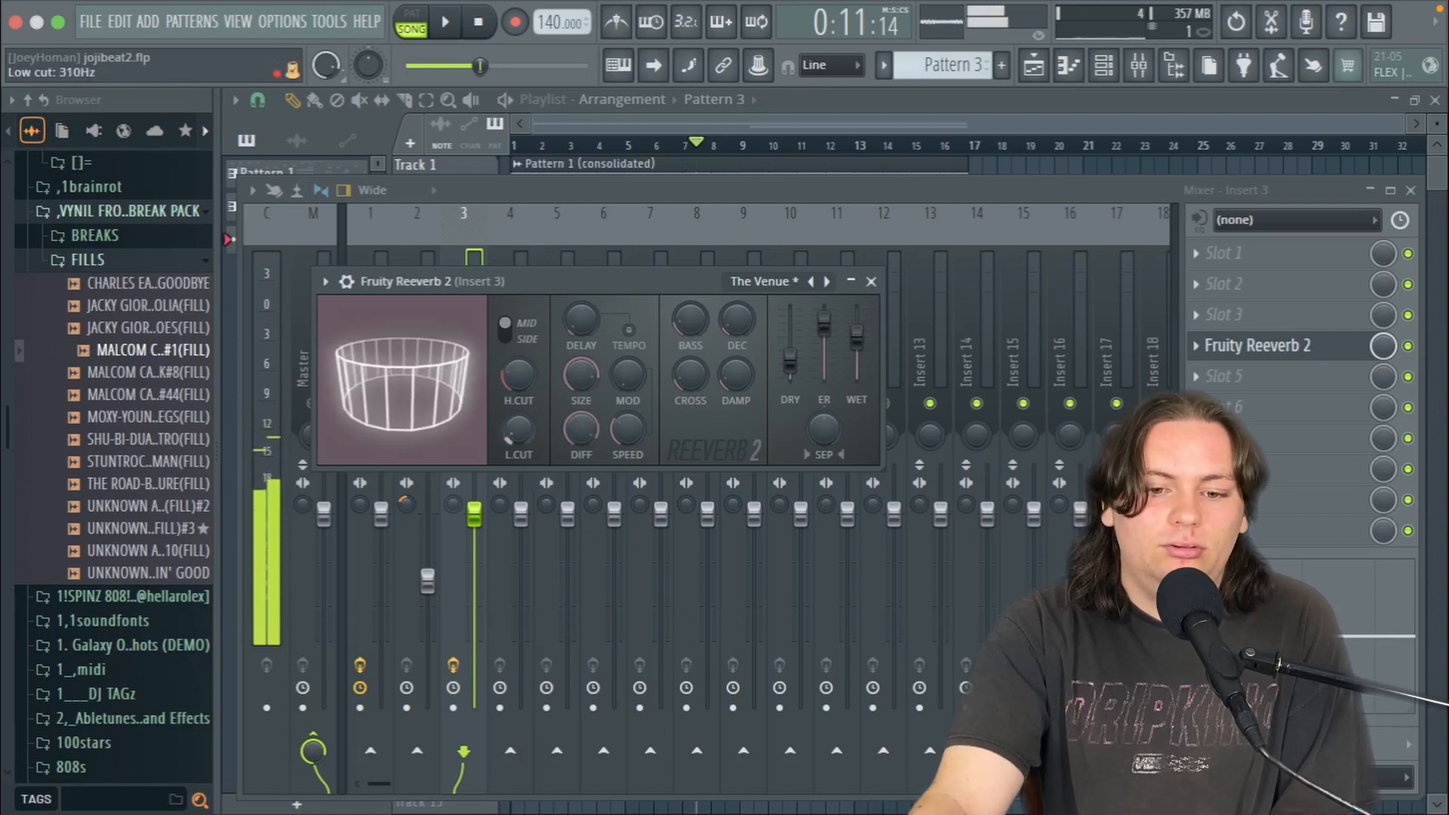
{"action": "left_click", "coordinate": [872, 284]}
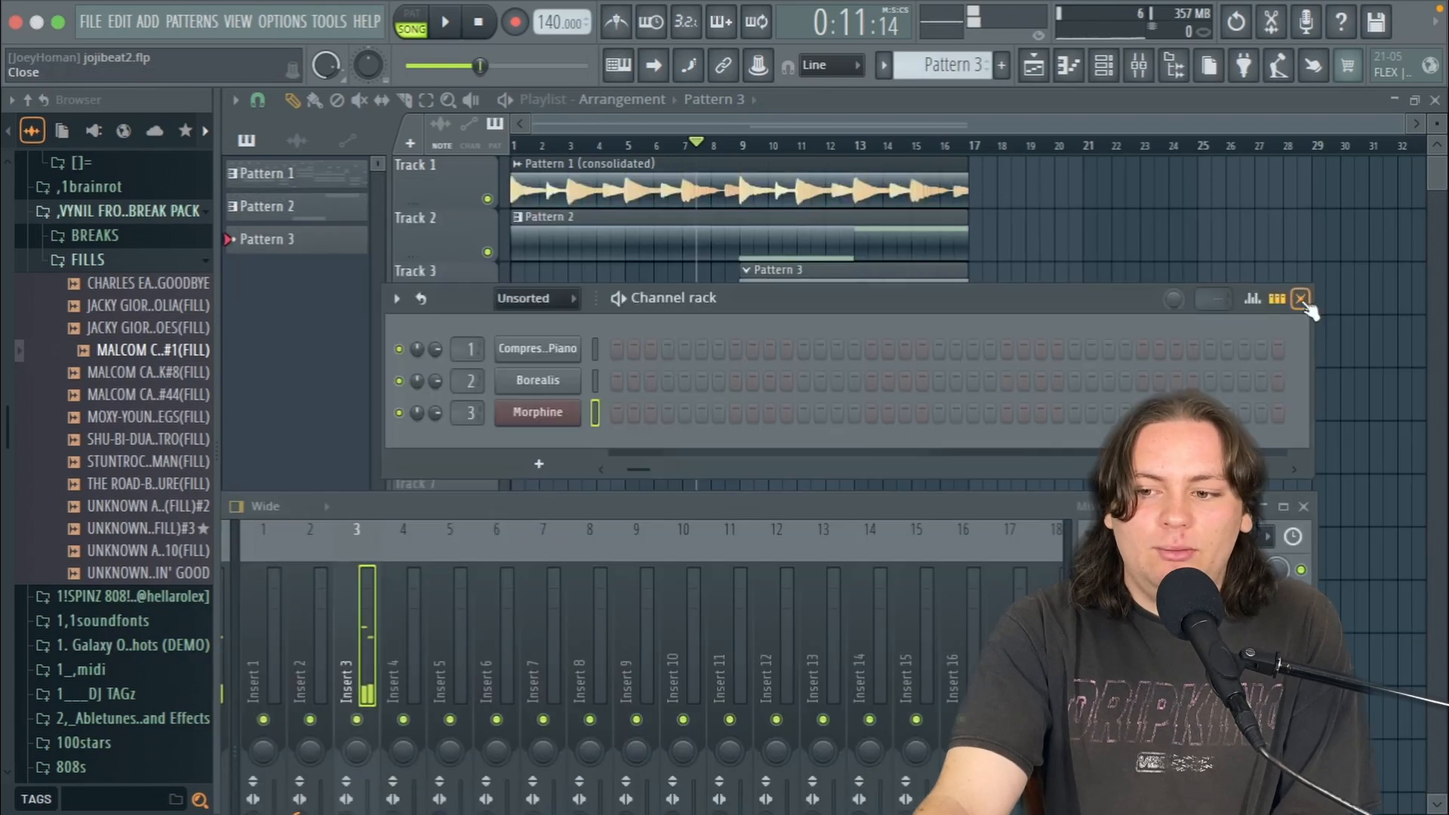
Step: Record the Morphine lead melody into Pattern 3 and try to save the project
{"action": "left_click", "coordinate": [1302, 302]}
{"action": "left_click", "coordinate": [520, 27]}
{"action": "key", "text": "space"}
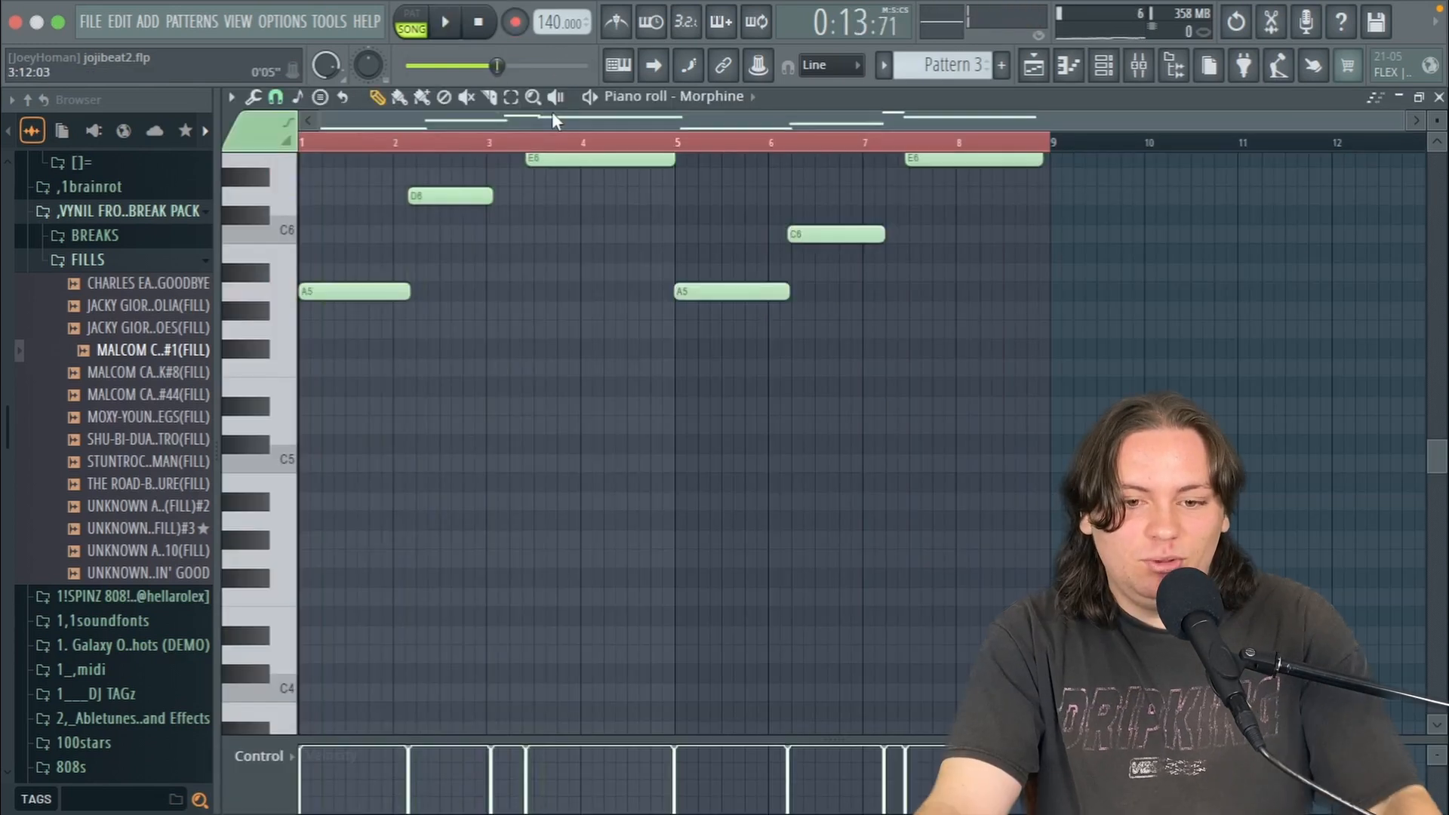
{"action": "key", "text": "ctrl+s"}
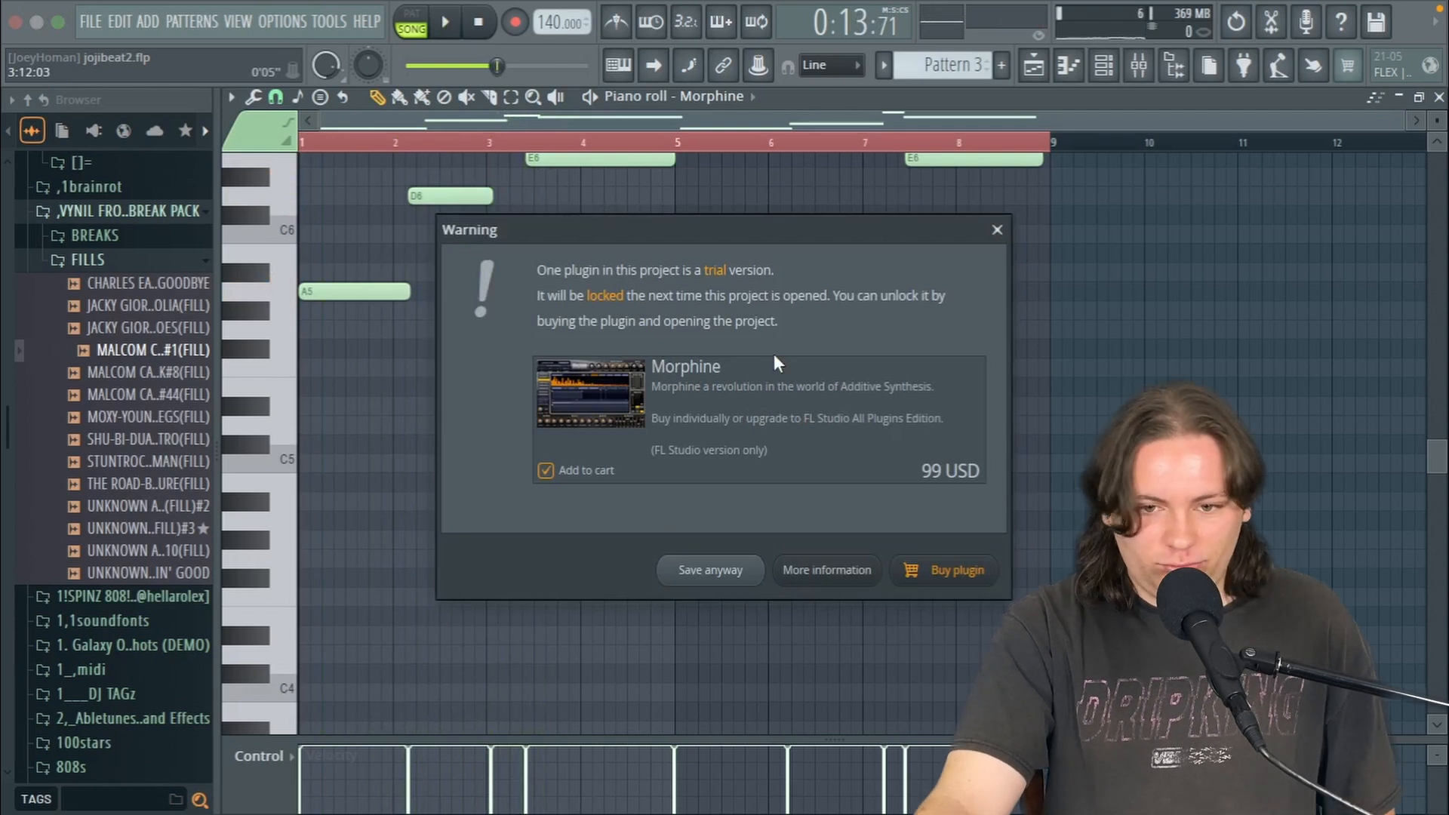
{"action": "key", "text": "Escape"}
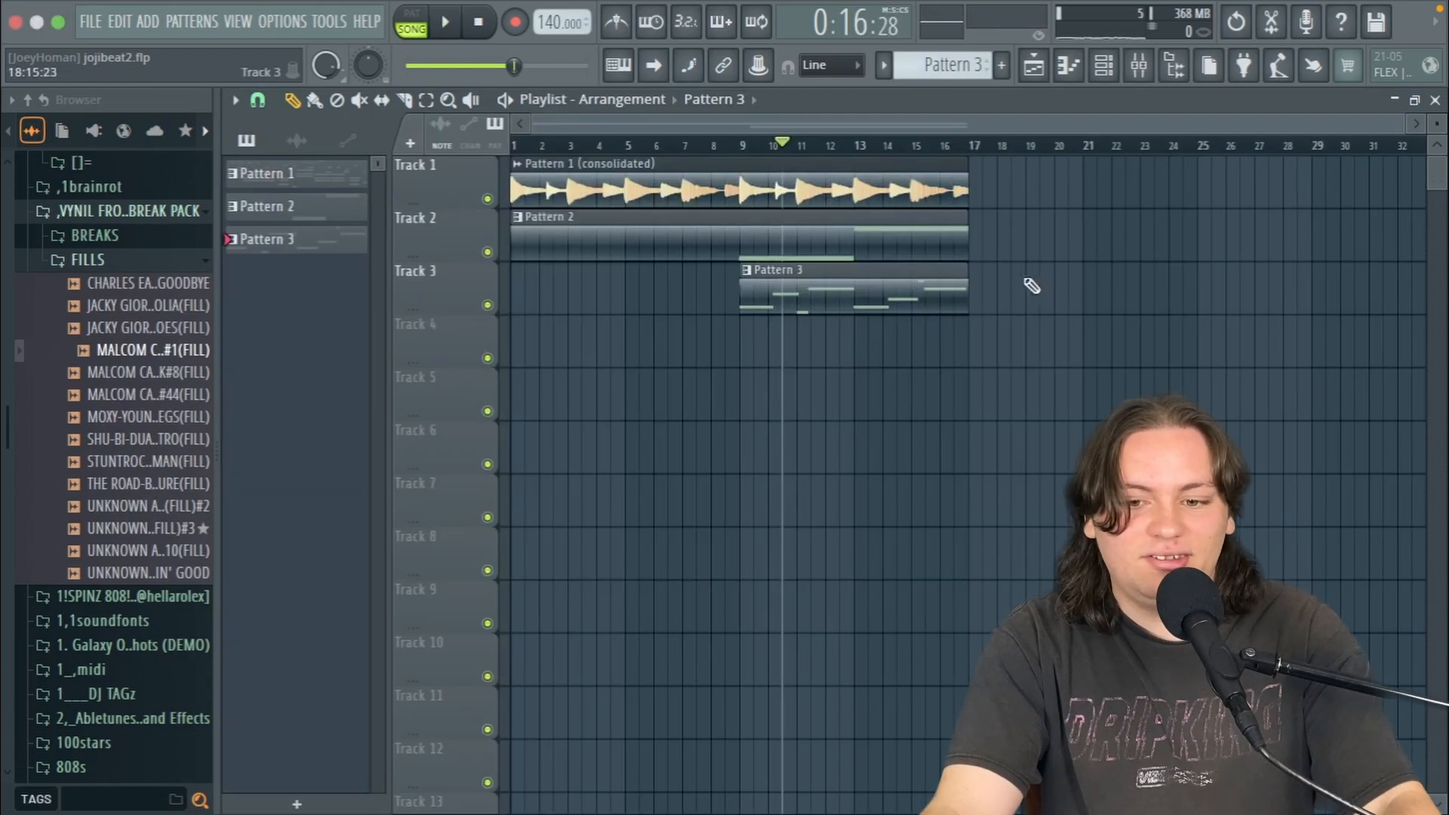
Step: Consolidate the Pattern 3 clip on Track 3 into a 16-bit stereo WAV audio clip with the tail set to Cut remainder
{"action": "left_click", "coordinate": [910, 313]}
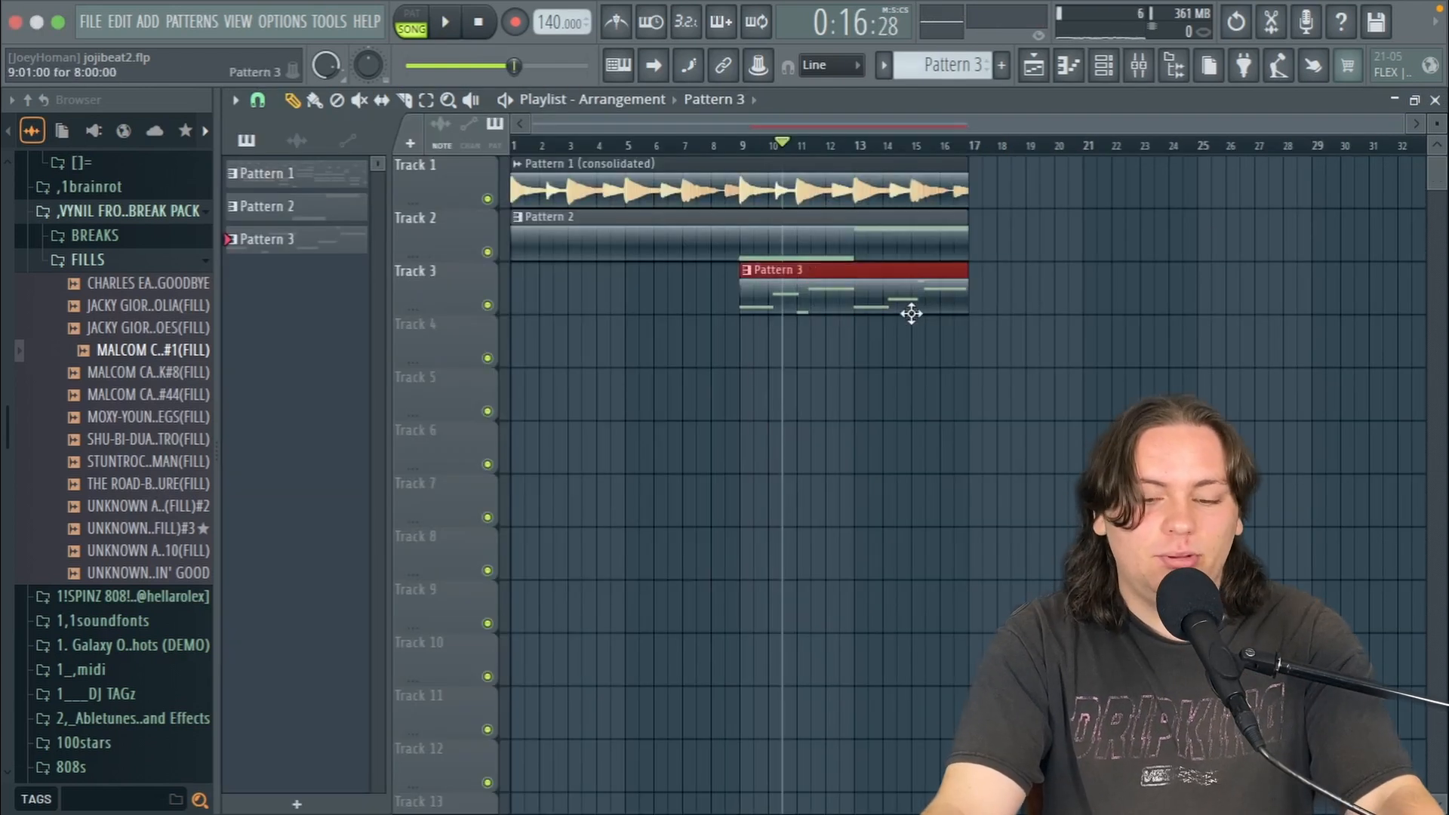
{"action": "key", "text": "ctrl+alt+c"}
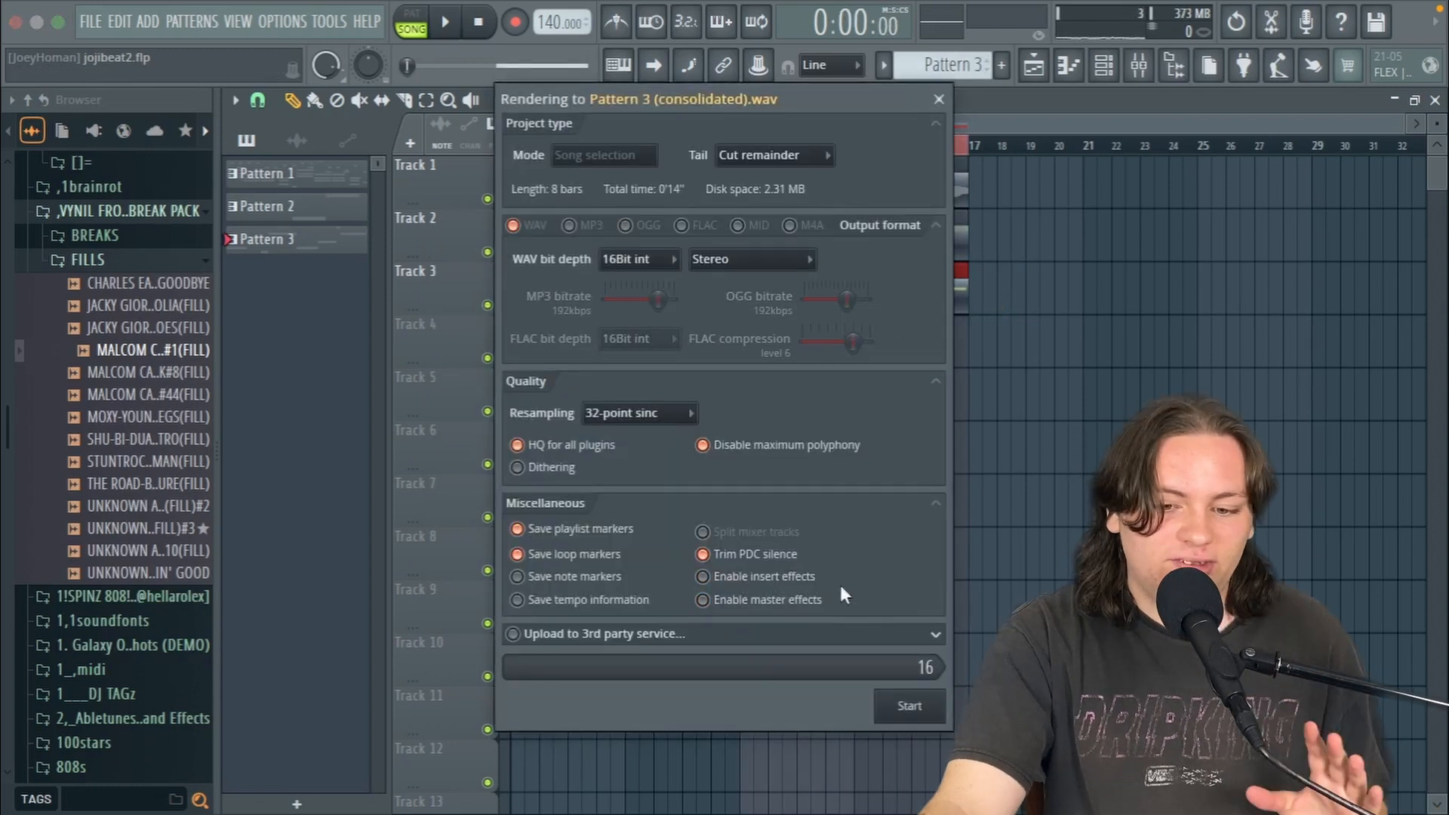
{"action": "left_click", "coordinate": [910, 705]}
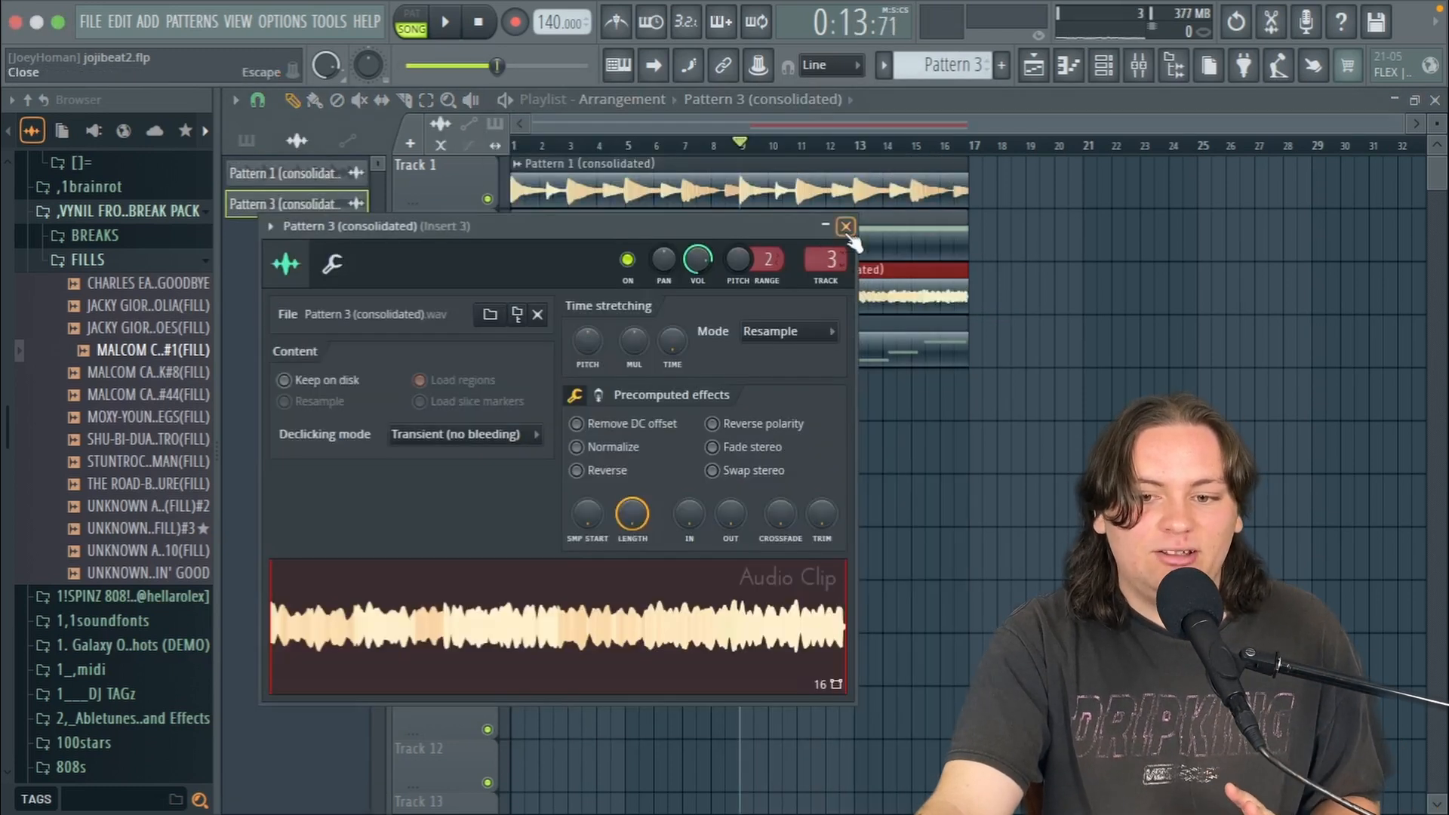
{"action": "left_click", "coordinate": [846, 226]}
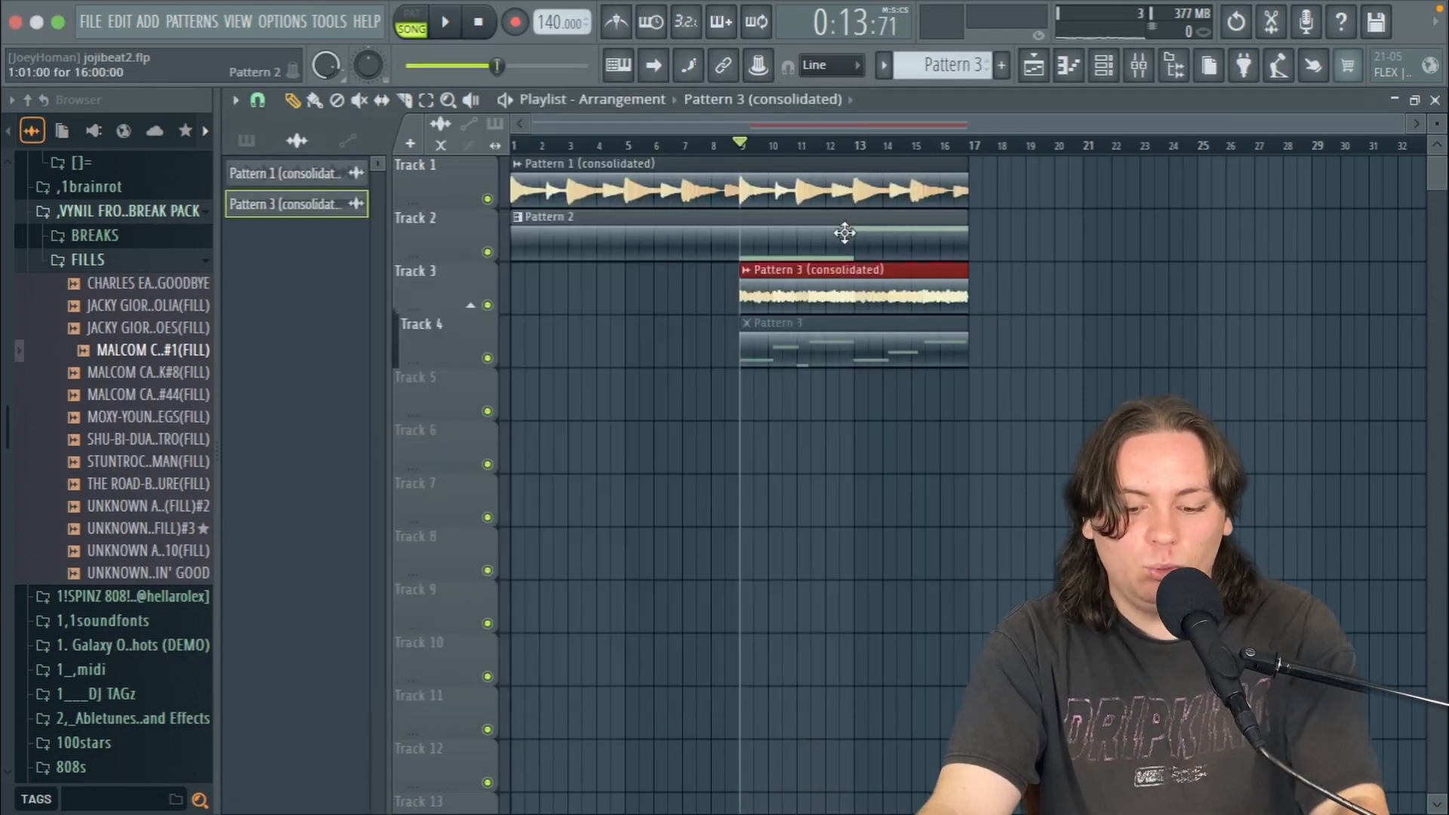
Step: Delete the muted Pattern 3 clip from Track 4 and remove the part of Pattern 2 before bar 9 on Track 2
{"action": "key", "text": "F9"}
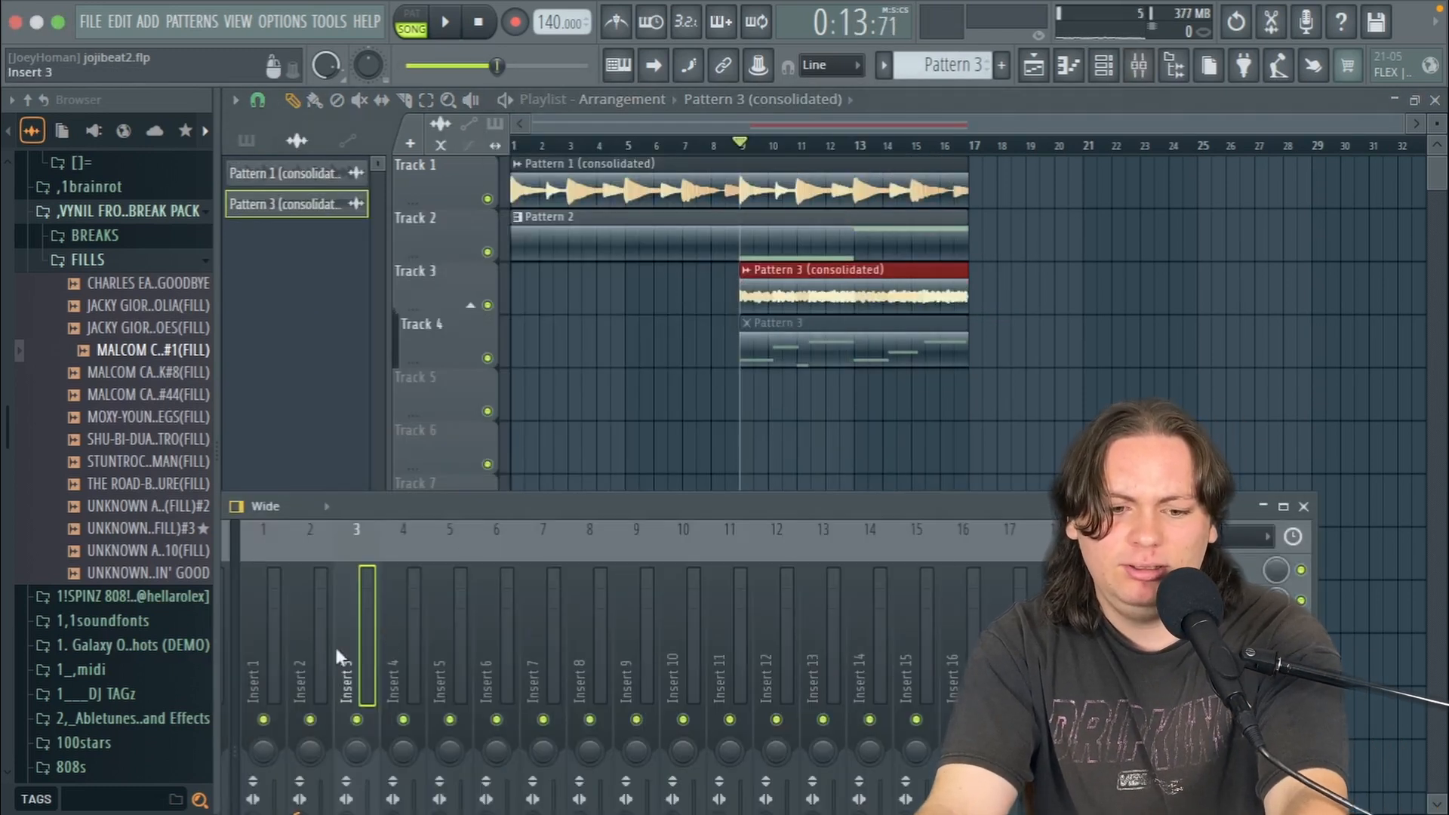
{"action": "key", "text": "F9"}
{"action": "right_click", "coordinate": [698, 252]}
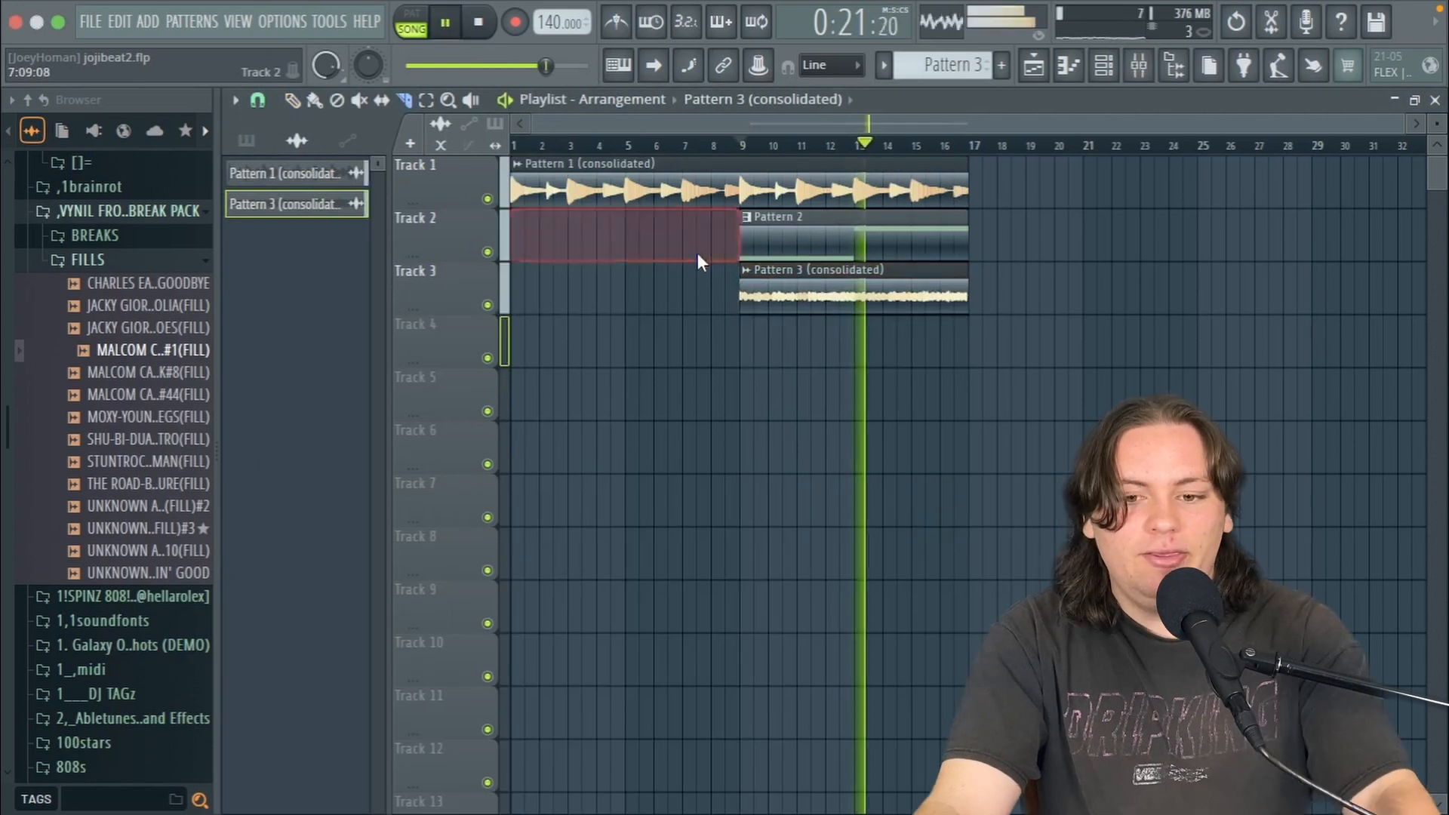
{"action": "key", "text": "space"}
Step: Filter the channel rack to Unsorted channels and replace the Morphine channel with FL Keys
{"action": "key", "text": "F6"}
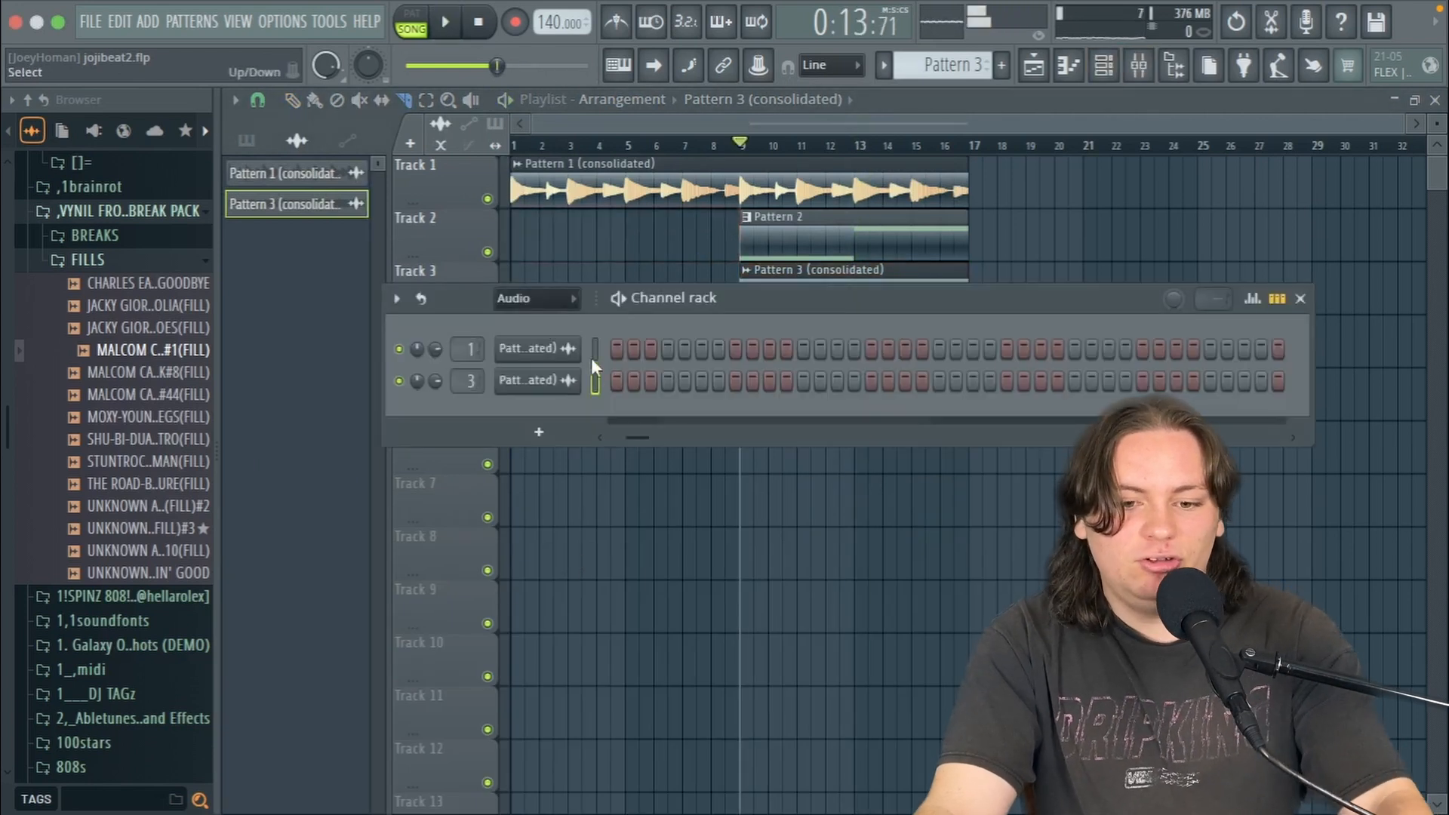
{"action": "left_click", "coordinate": [565, 297]}
{"action": "left_click", "coordinate": [562, 367]}
{"action": "right_click", "coordinate": [564, 415]}
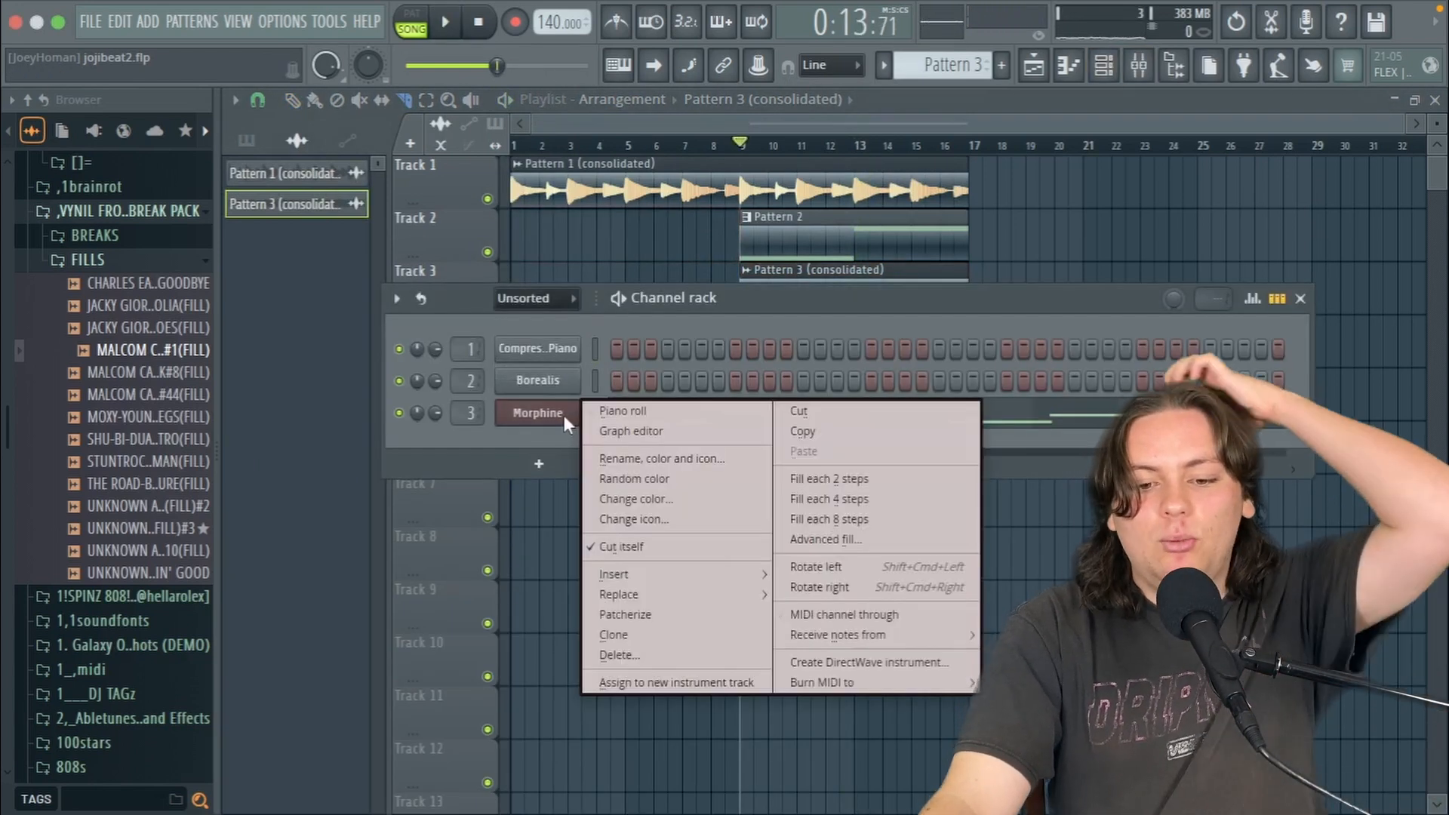
{"action": "mouse_move", "coordinate": [635, 594]}
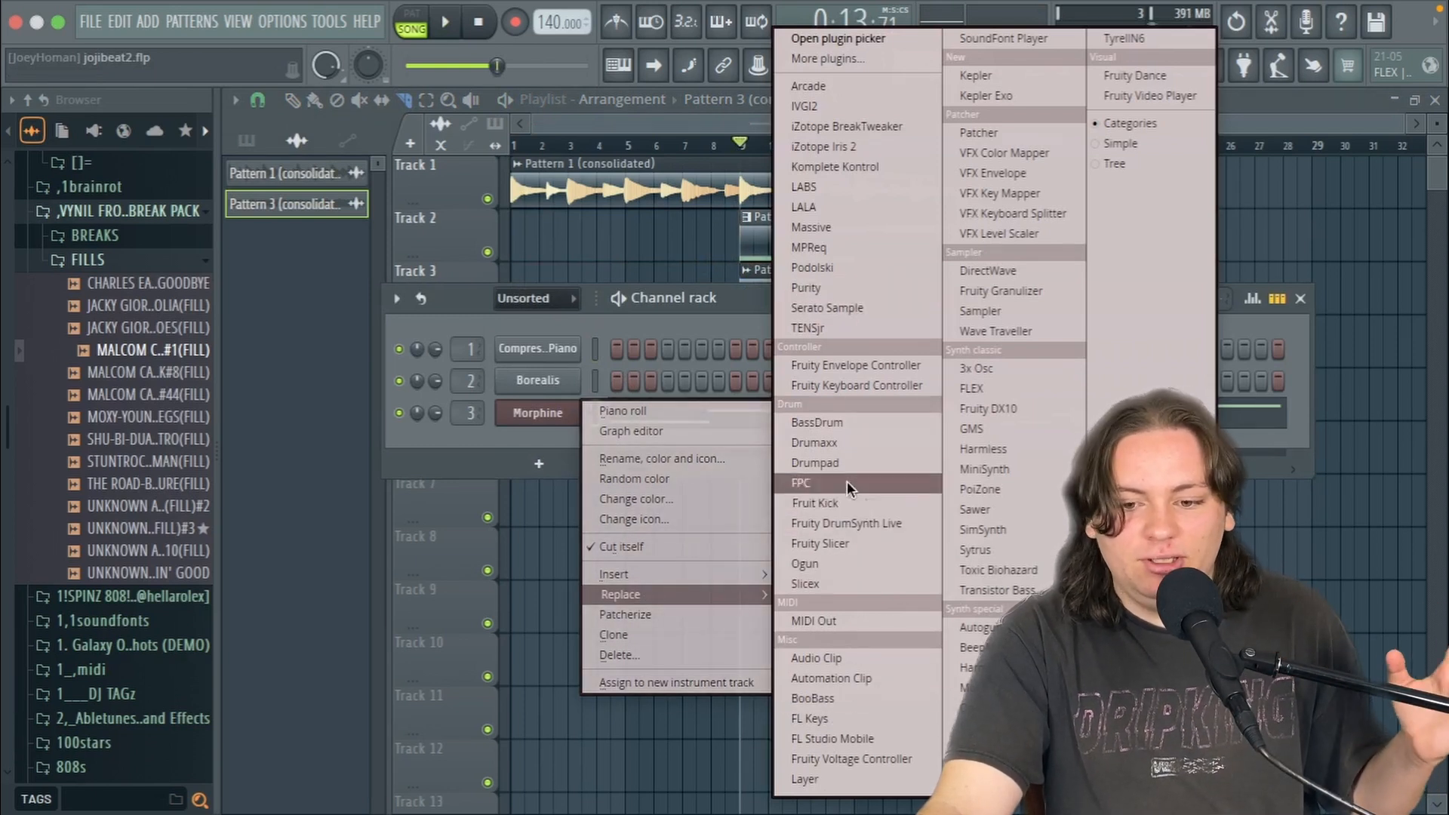
{"action": "left_click", "coordinate": [835, 719]}
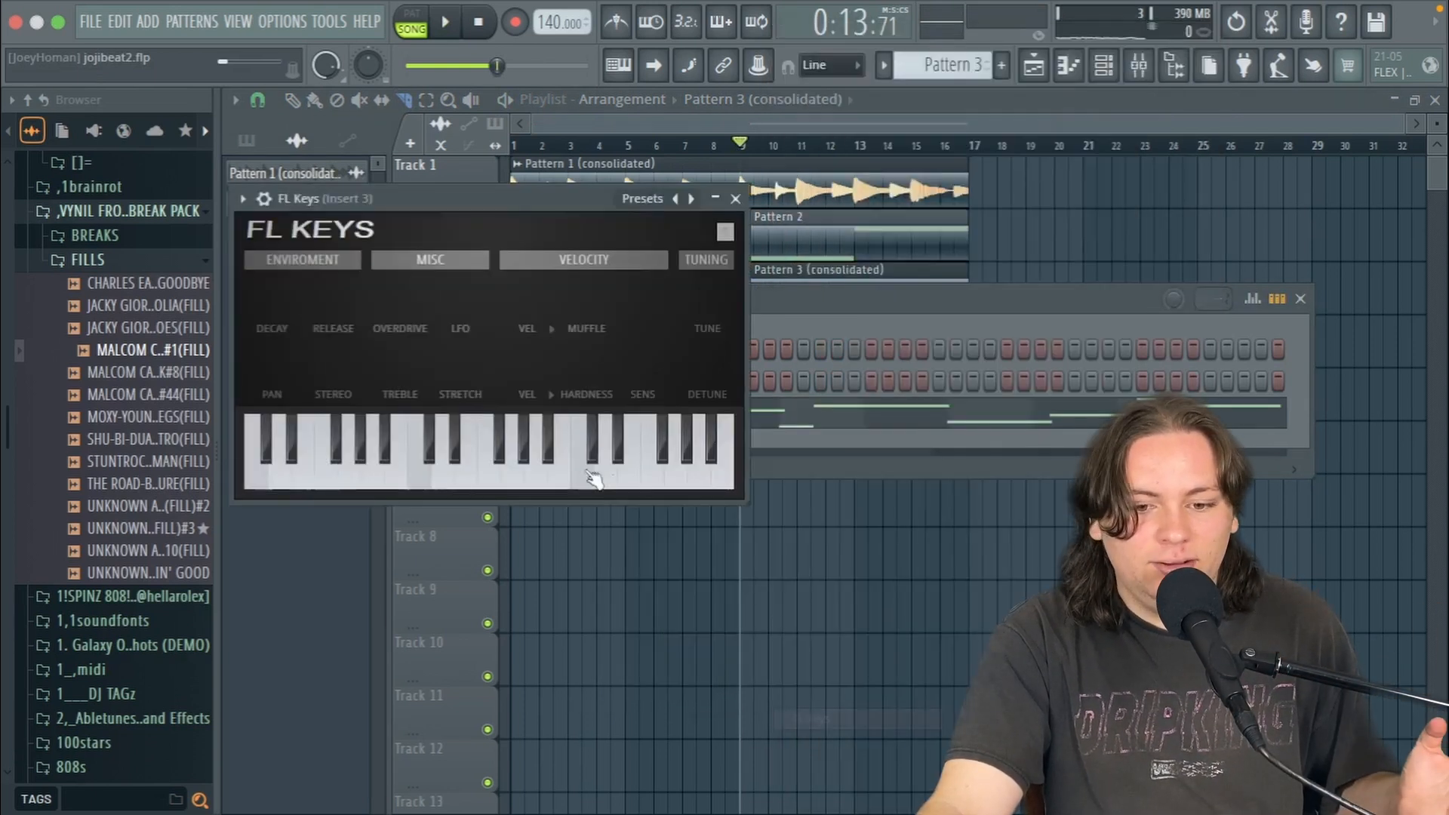
{"action": "left_click", "coordinate": [736, 199]}
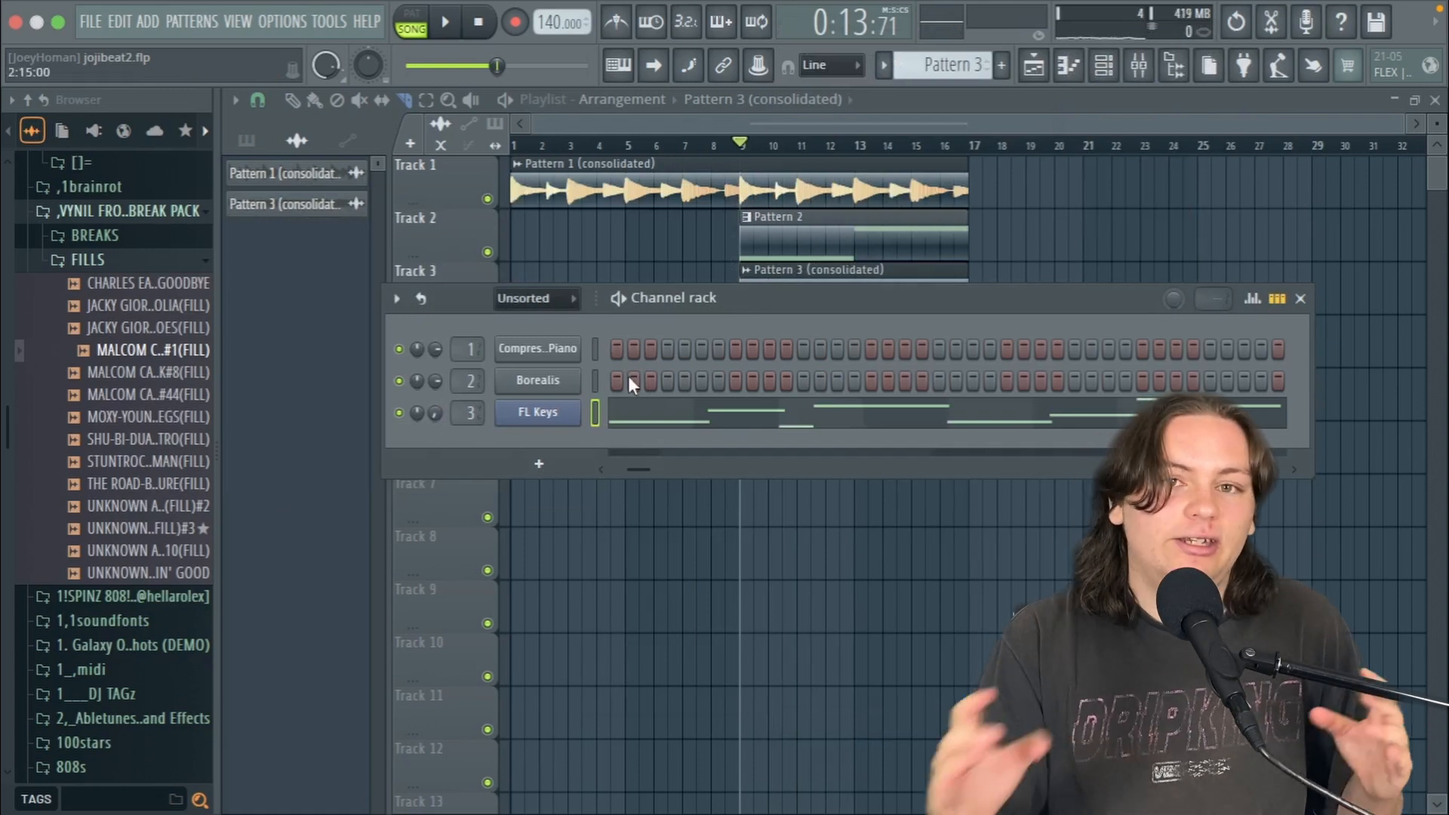
{"action": "left_click", "coordinate": [1300, 298]}
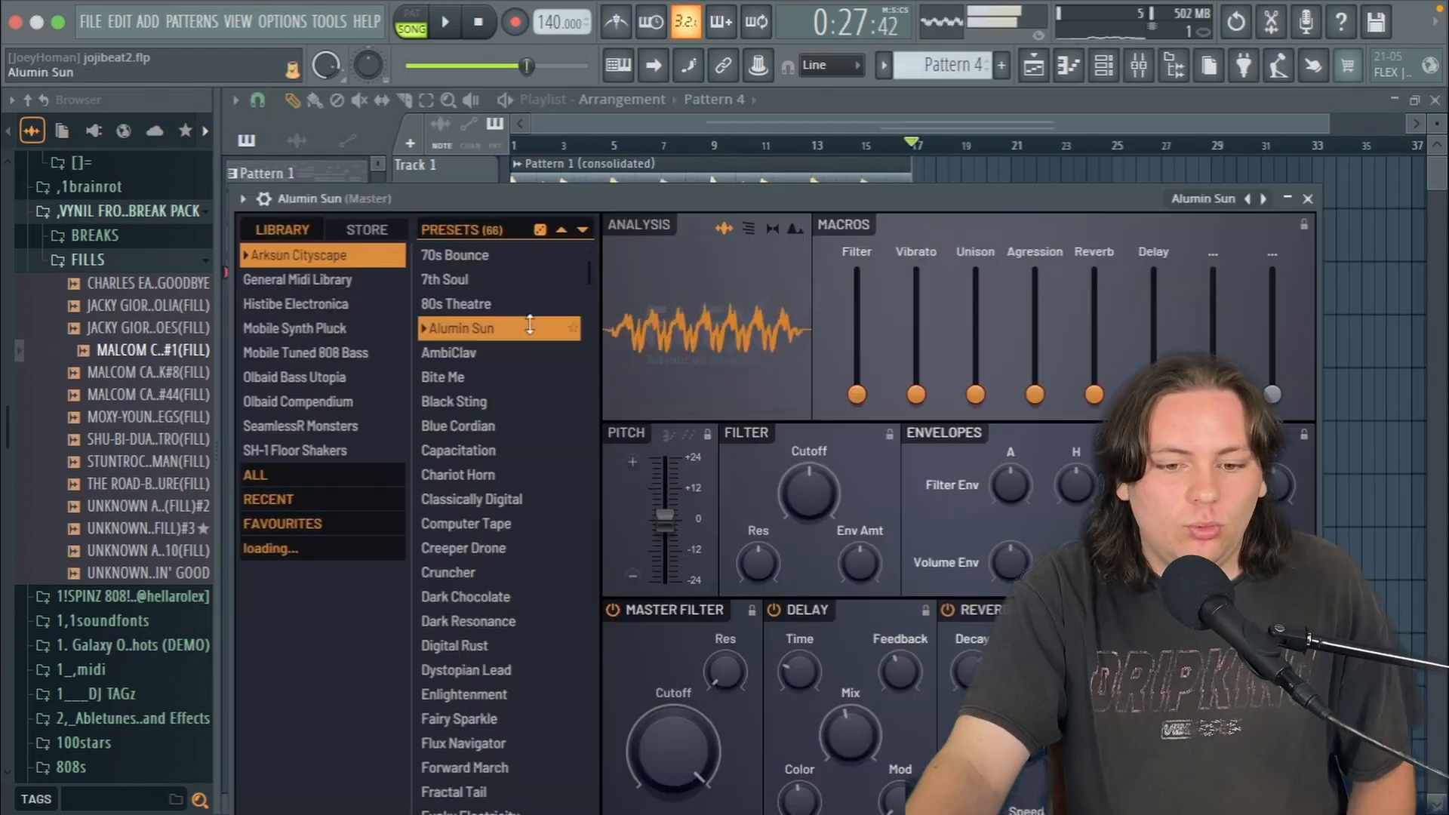
Step: Load the 7th Soul preset in FLEX and move the three-note chord at bar 5 of Pattern 4 lower
{"action": "left_click", "coordinate": [524, 281]}
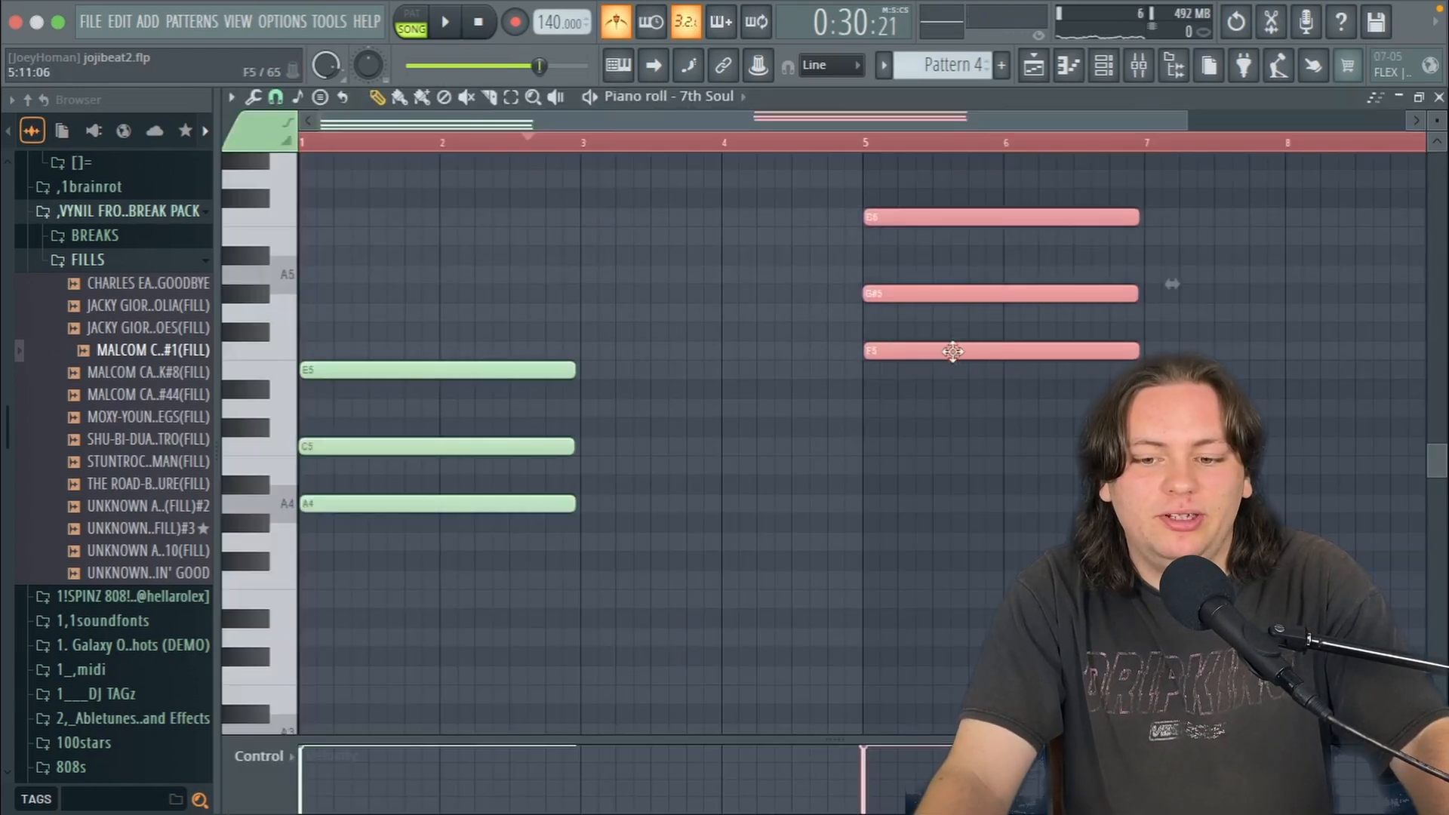
{"action": "left_click_drag", "start_coordinate": [953, 348], "coordinate": [954, 381]}
{"action": "left_click_drag", "start_coordinate": [673, 285], "coordinate": [810, 535]}
{"action": "scroll", "coordinate": [867, 445], "scroll_direction": "down", "scroll_amount": 1}
{"action": "left_click_drag", "start_coordinate": [847, 416], "coordinate": [1077, 252]}
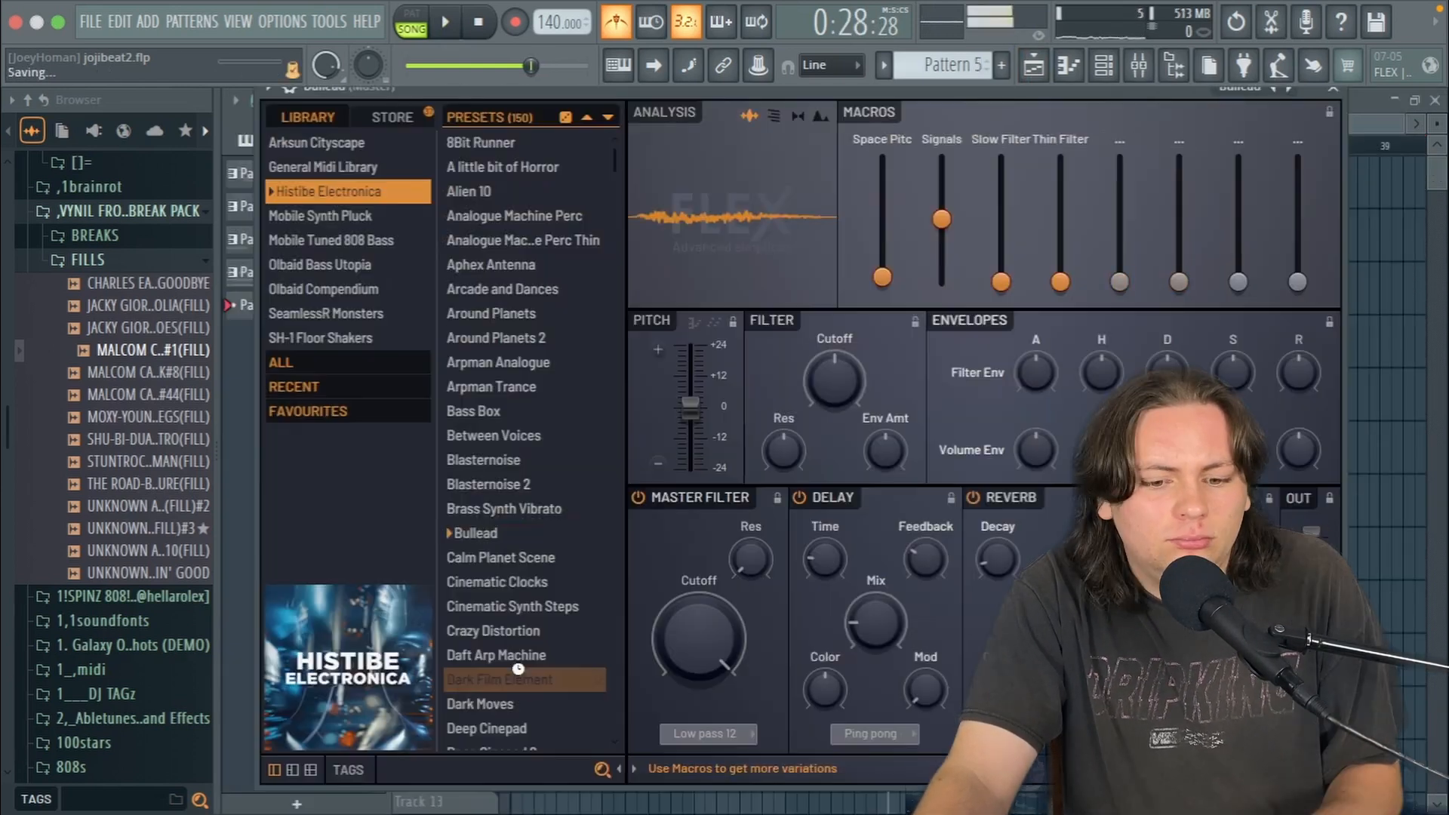
Step: Load the Dark Film Element preset from Histibe Electronica in FLEX and record a melody into Pattern 5 from bar 17
{"action": "scroll", "coordinate": [541, 690], "scroll_direction": "down", "scroll_amount": 8}
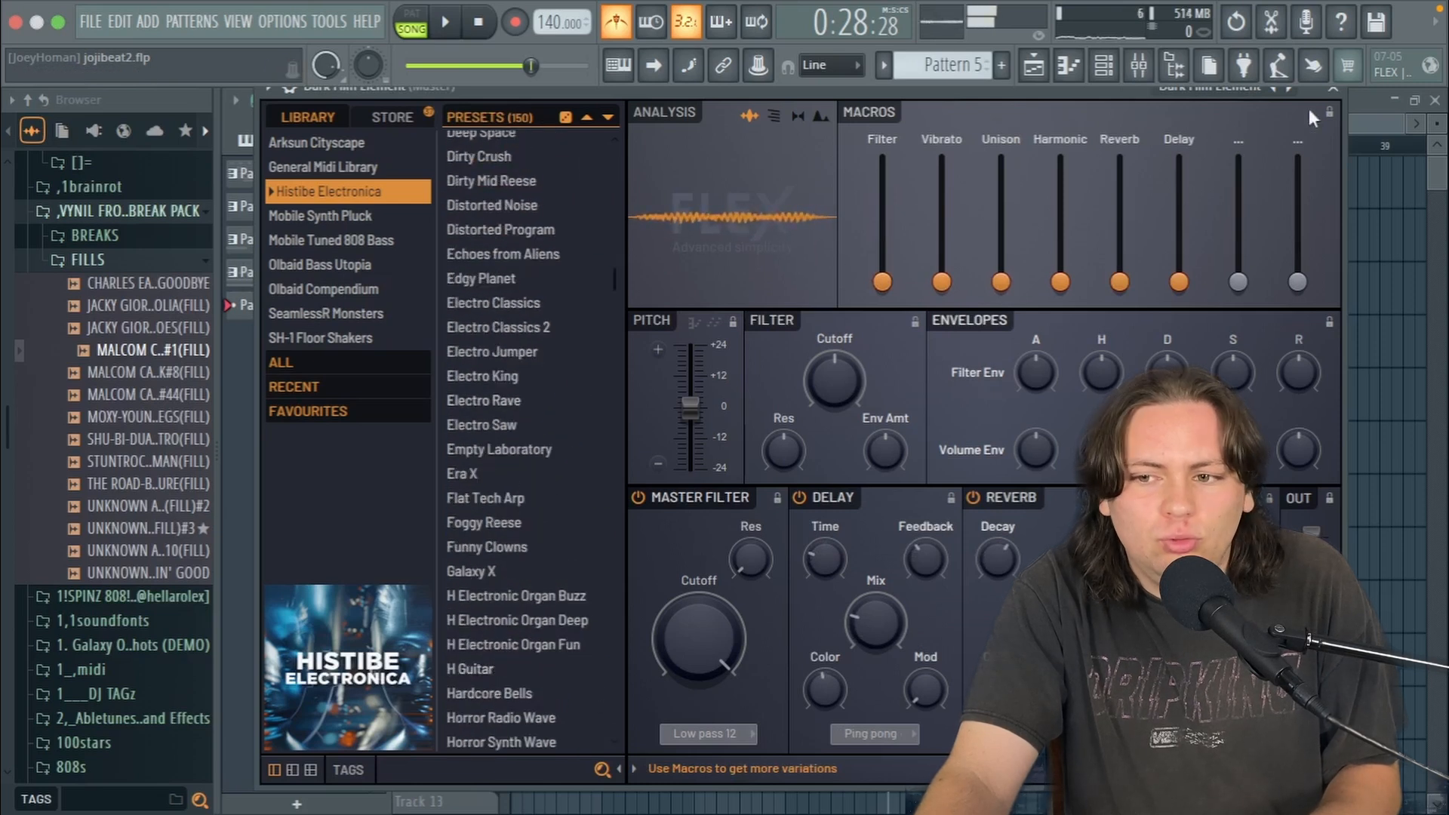
{"action": "left_click", "coordinate": [1336, 92]}
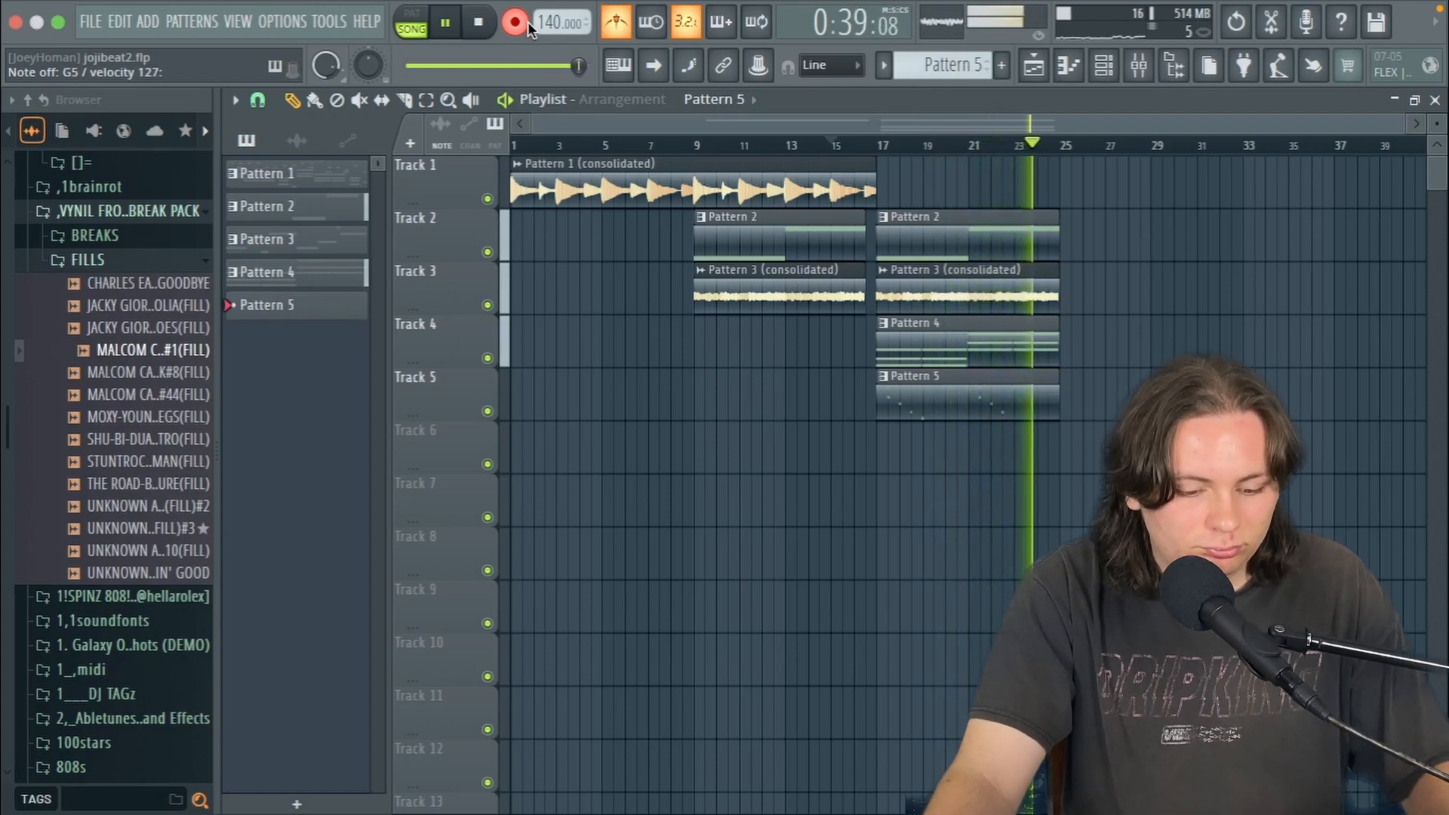
{"action": "key", "text": "space"}
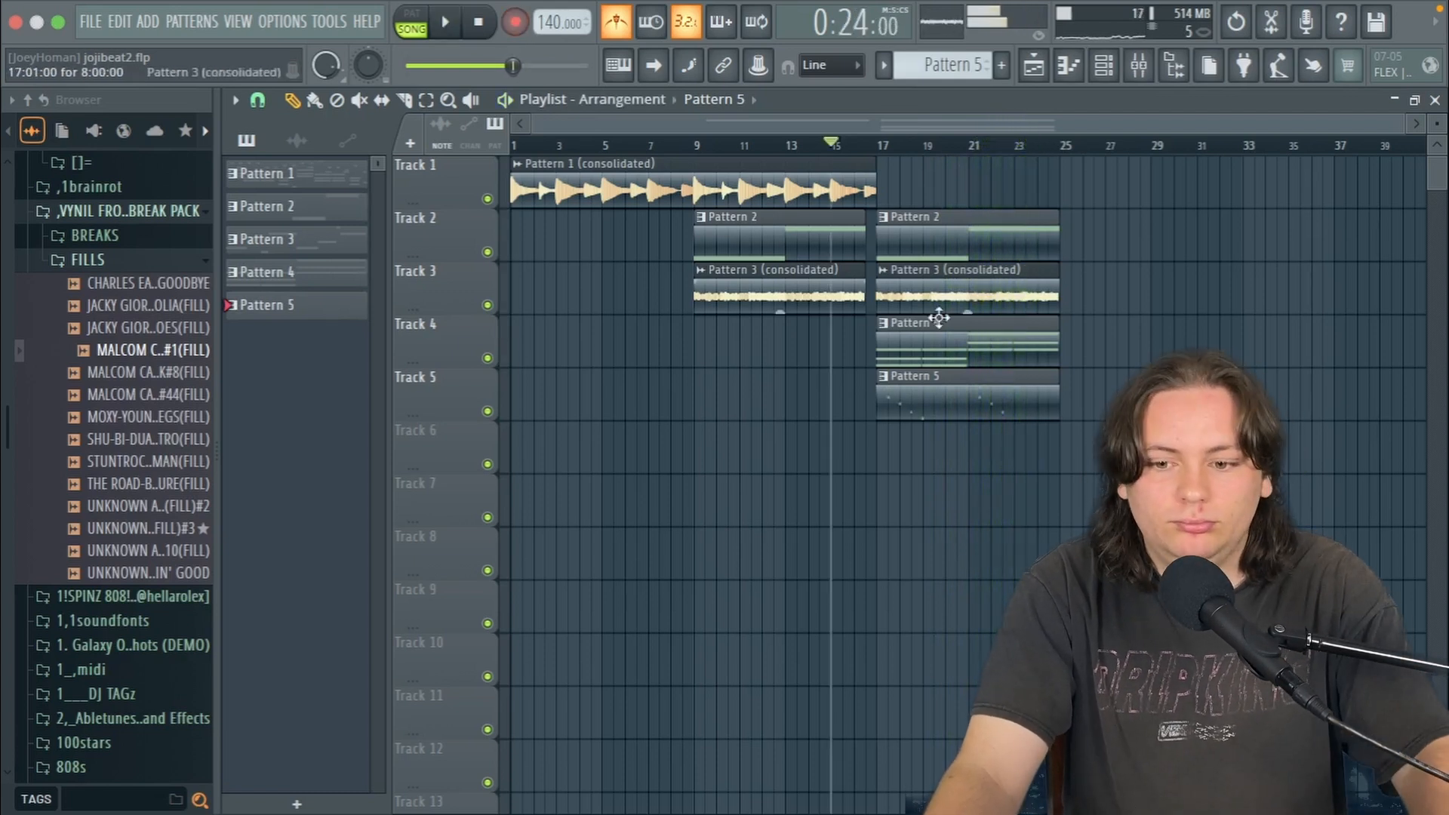
Step: Place a new Pattern 6 at bar 17 on Track 6 and add Morphine with the STR String Section NUC preset from the Strings bank
{"action": "scroll", "coordinate": [950, 75], "scroll_direction": "up", "scroll_amount": 1}
{"action": "left_click", "coordinate": [886, 451]}
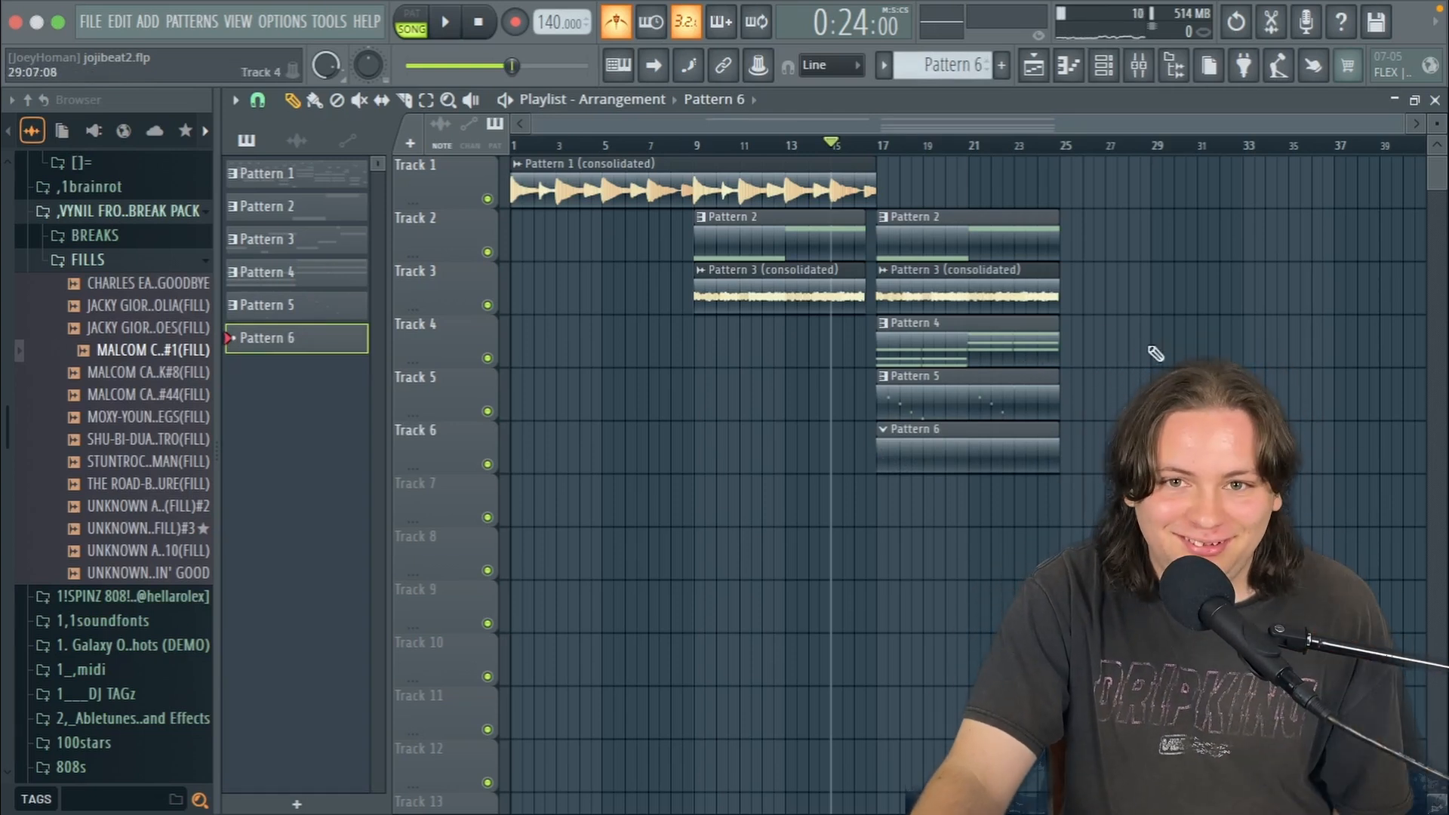
{"action": "key", "text": "F6"}
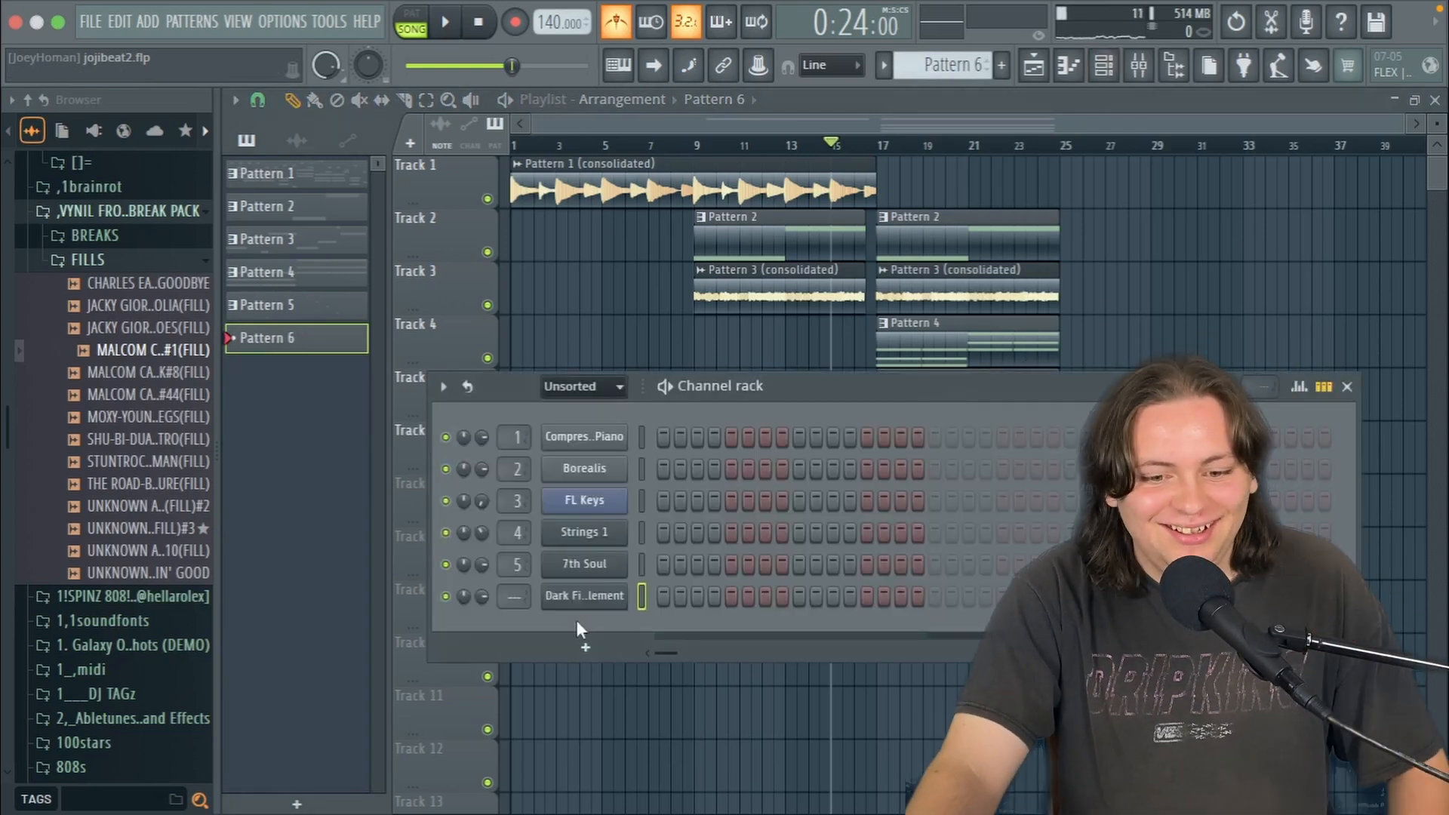
{"action": "left_click", "coordinate": [585, 647]}
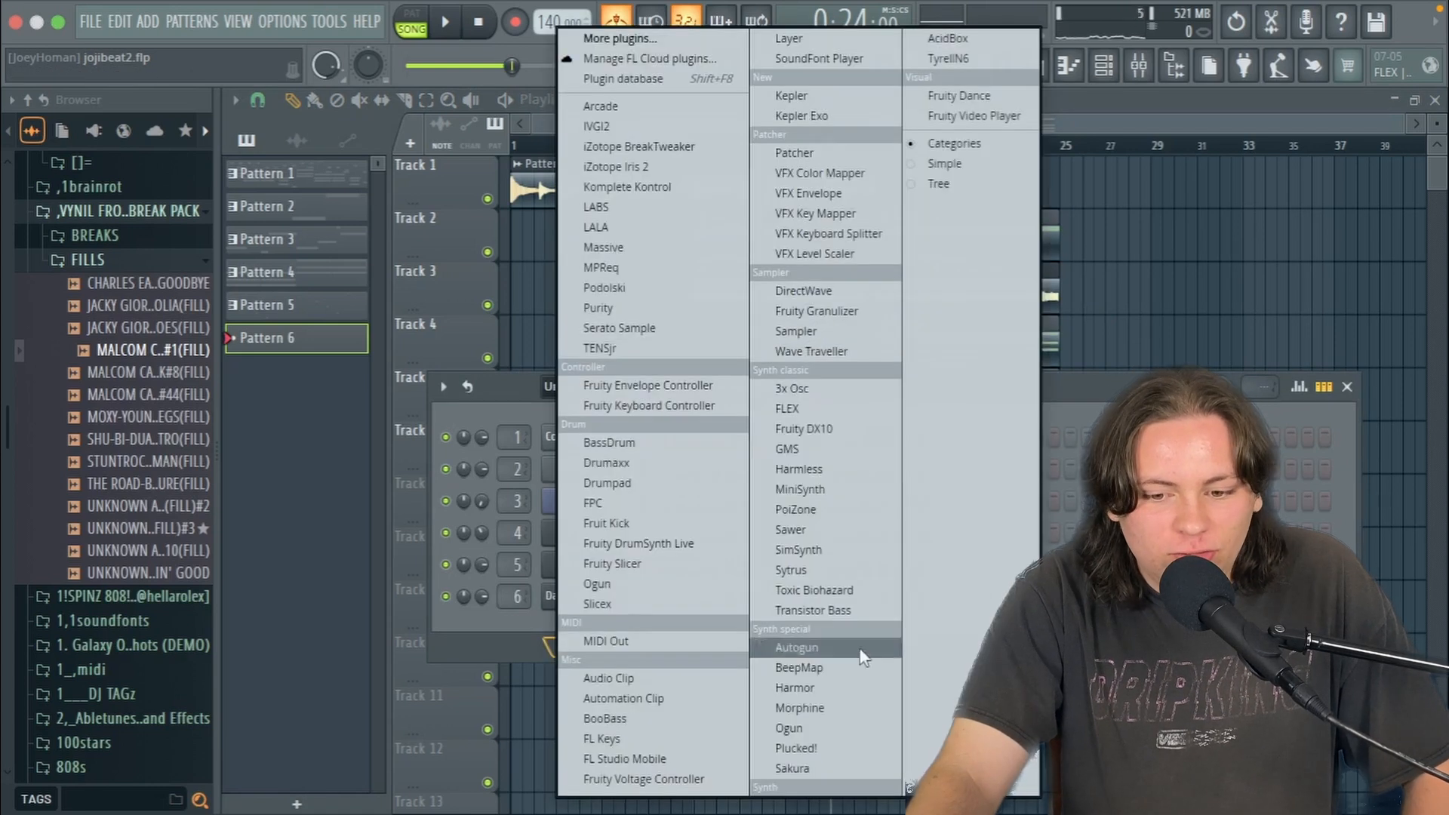
{"action": "left_click", "coordinate": [861, 708]}
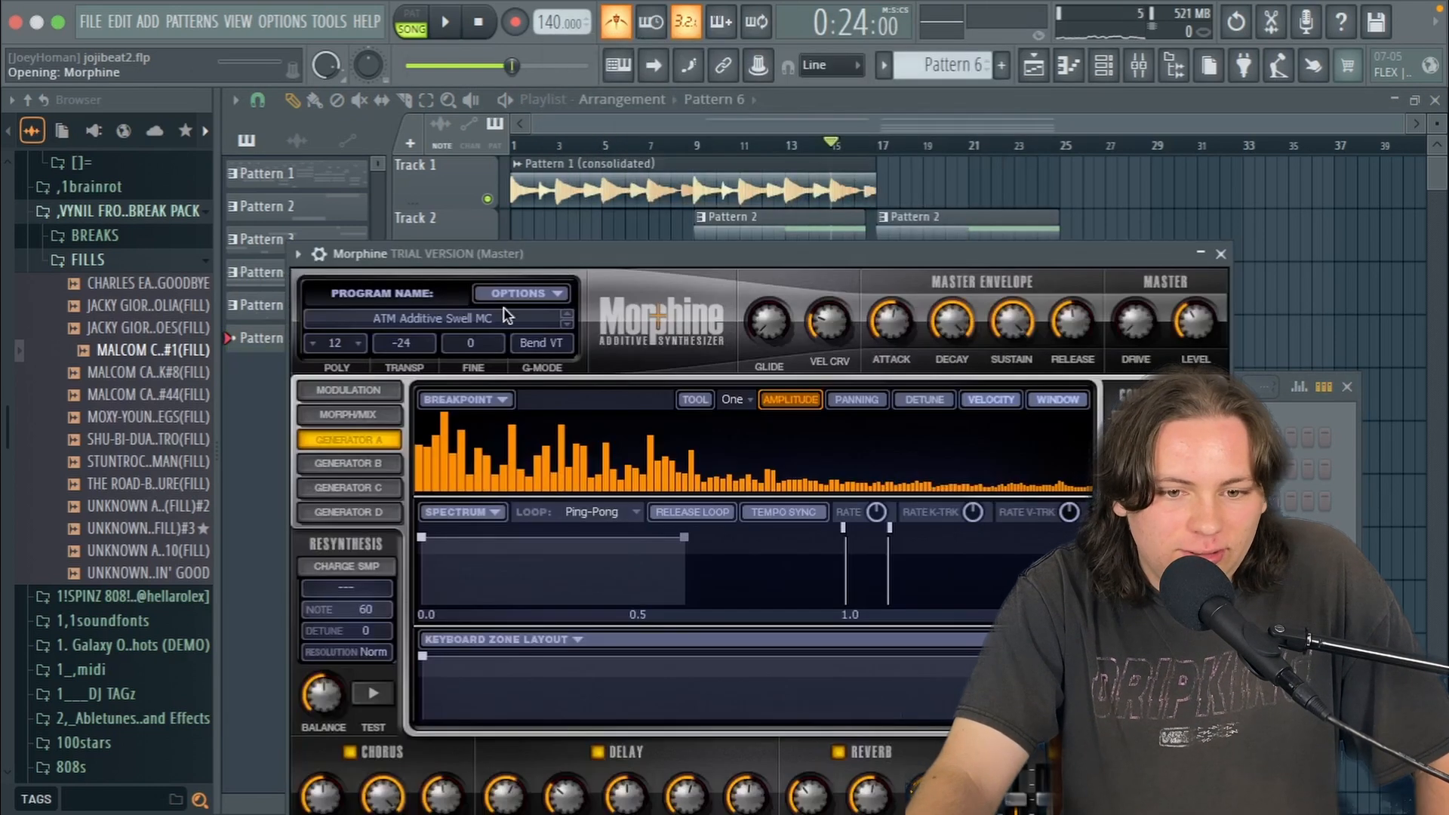
{"action": "left_click", "coordinate": [432, 318]}
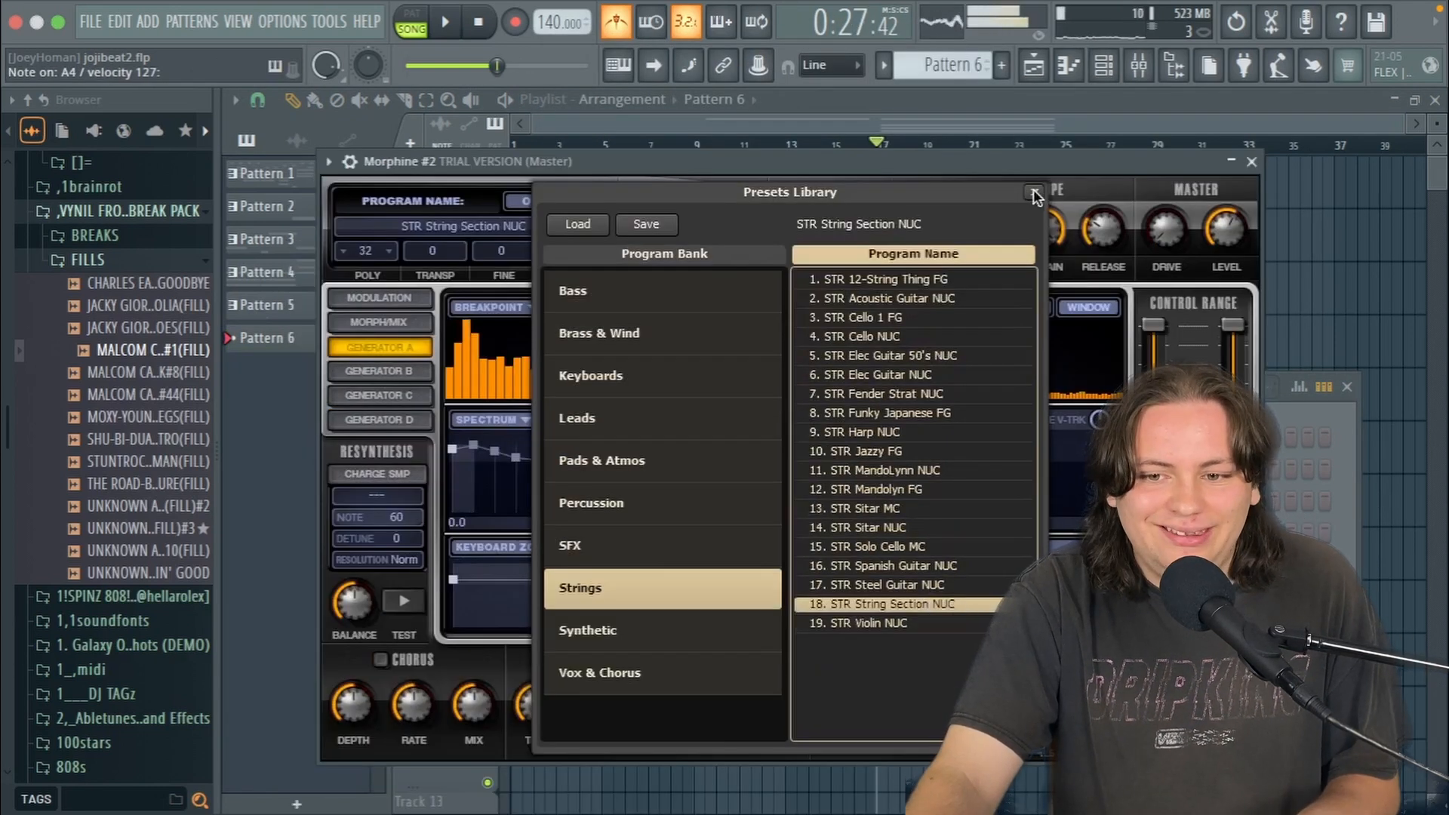
{"action": "left_click", "coordinate": [1035, 194]}
{"action": "left_click", "coordinate": [1253, 162]}
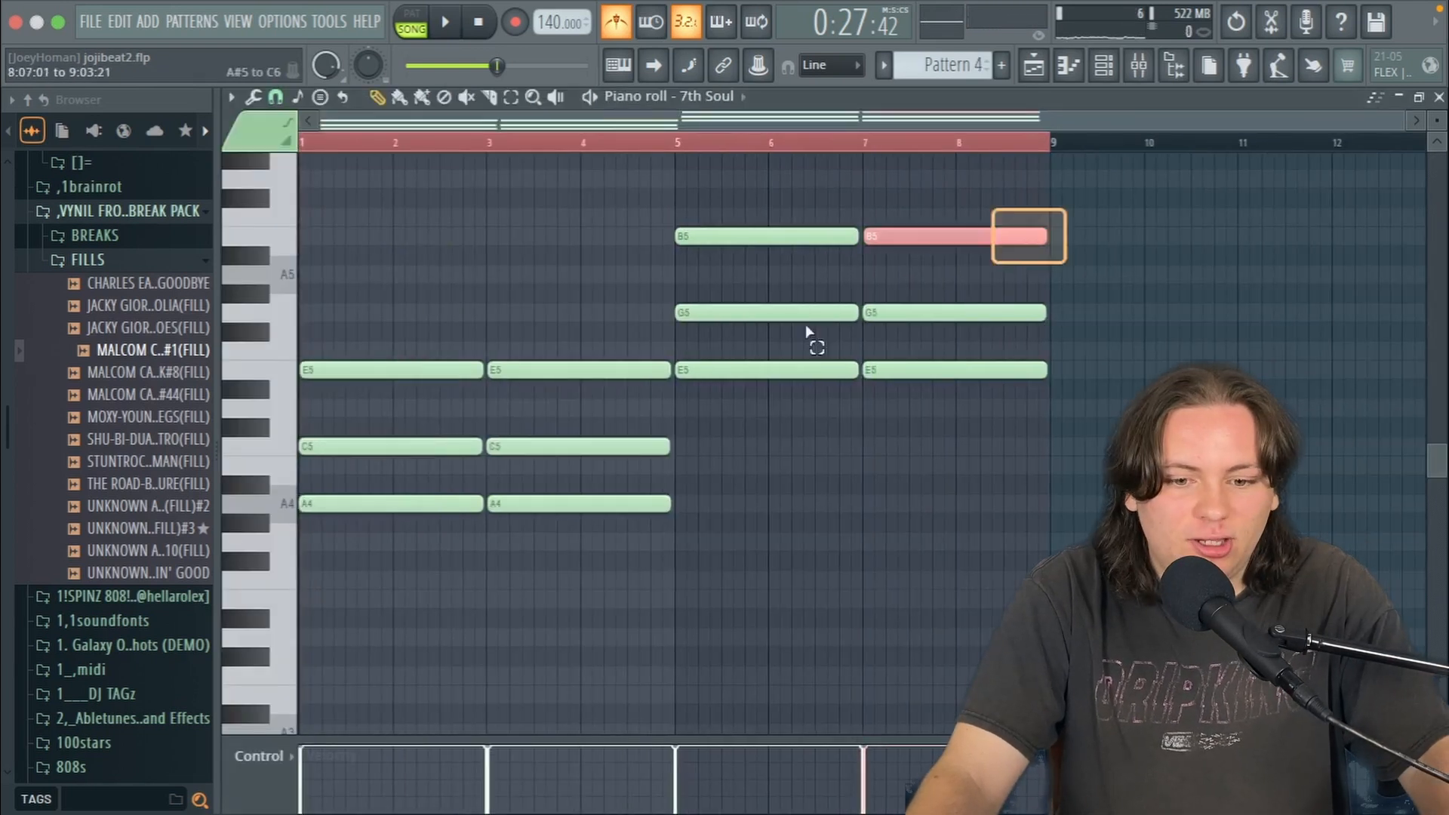
Step: Copy the 7th Soul chords from Pattern 4 into the Morphine #2 channel of Pattern 6 and save the project despite the trial plugin
{"action": "key", "text": "ctrl+a"}
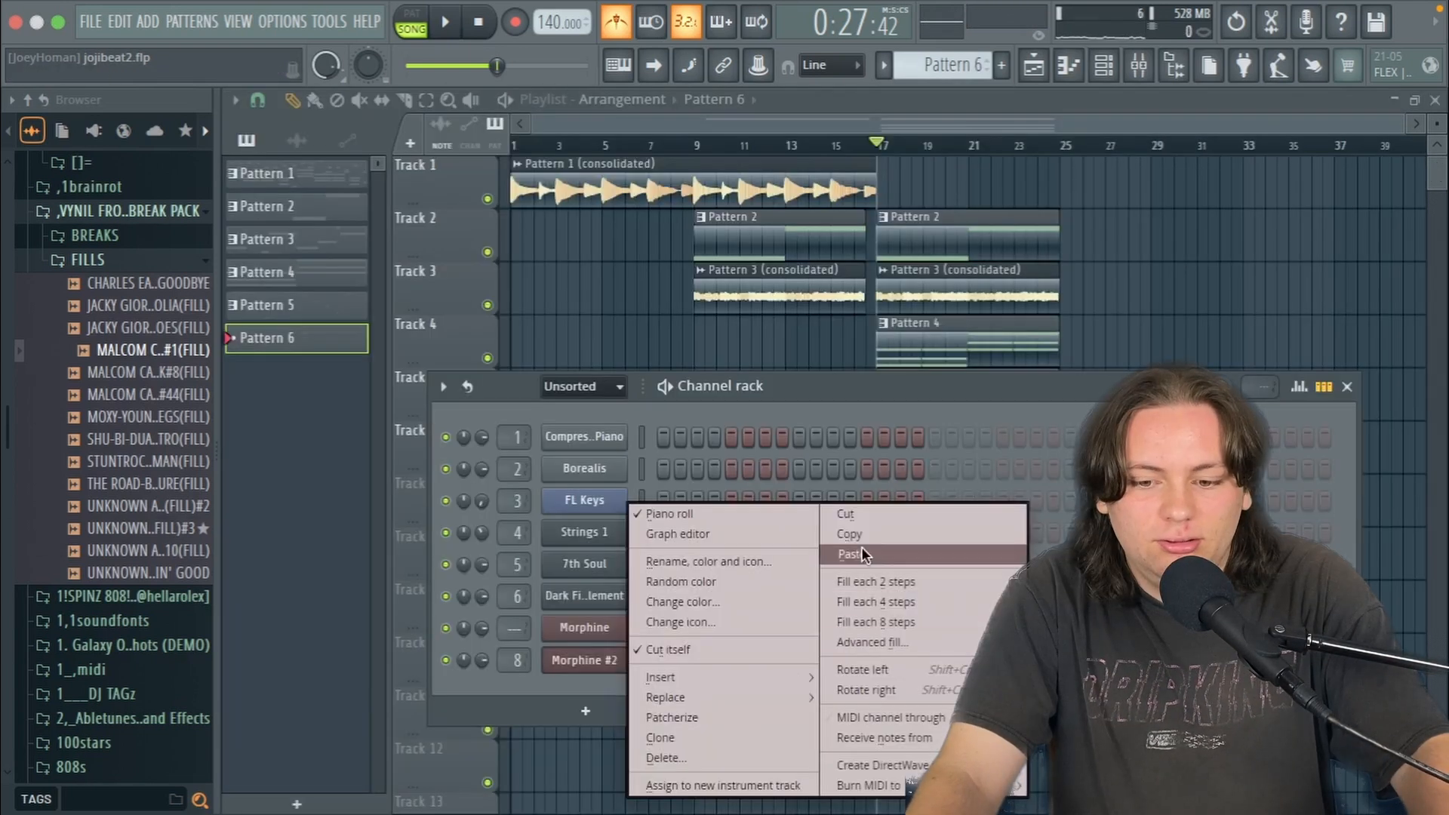
{"action": "left_click", "coordinate": [862, 547]}
{"action": "key", "text": "F6"}
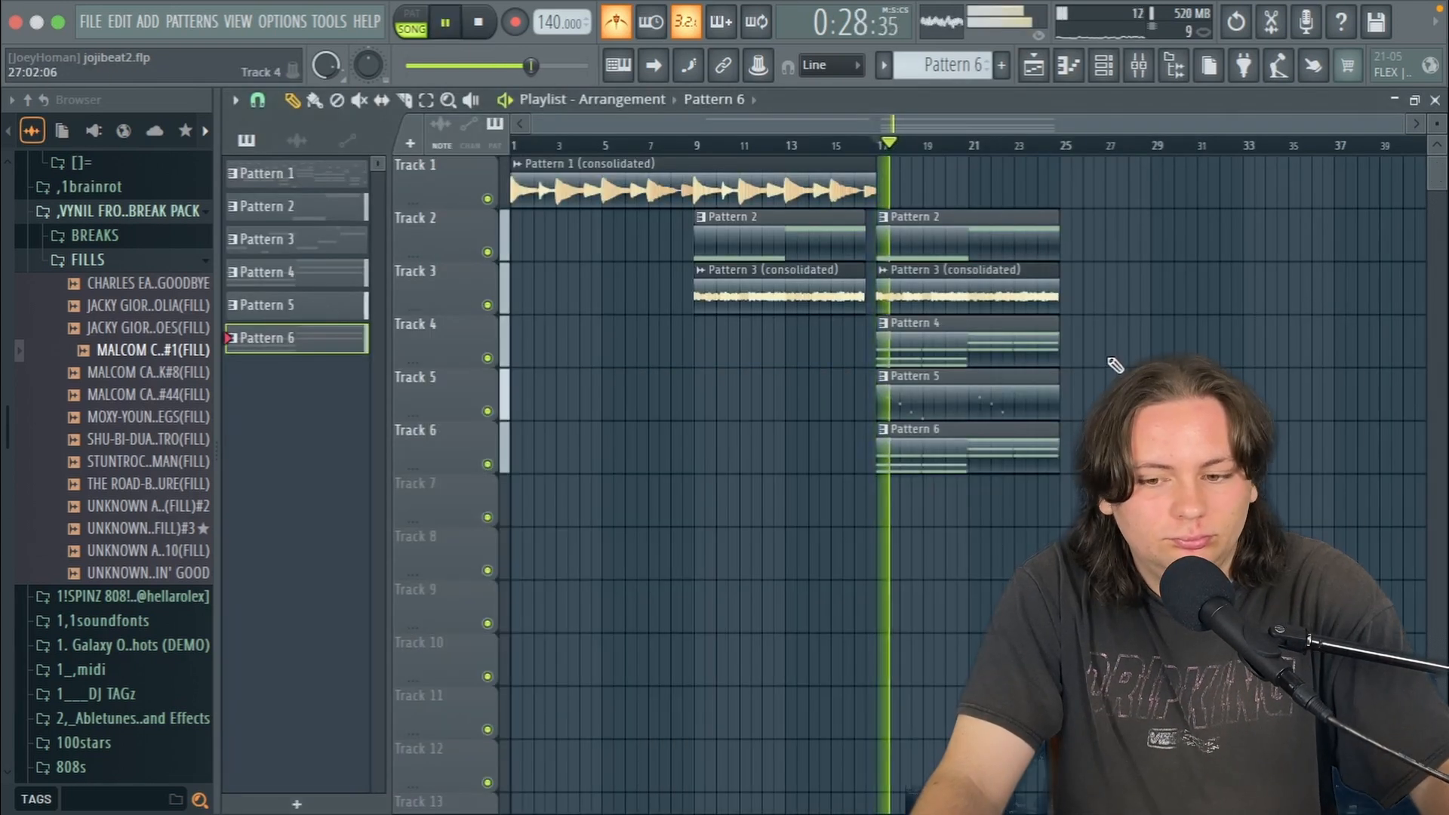
{"action": "key", "text": "ctrl+s"}
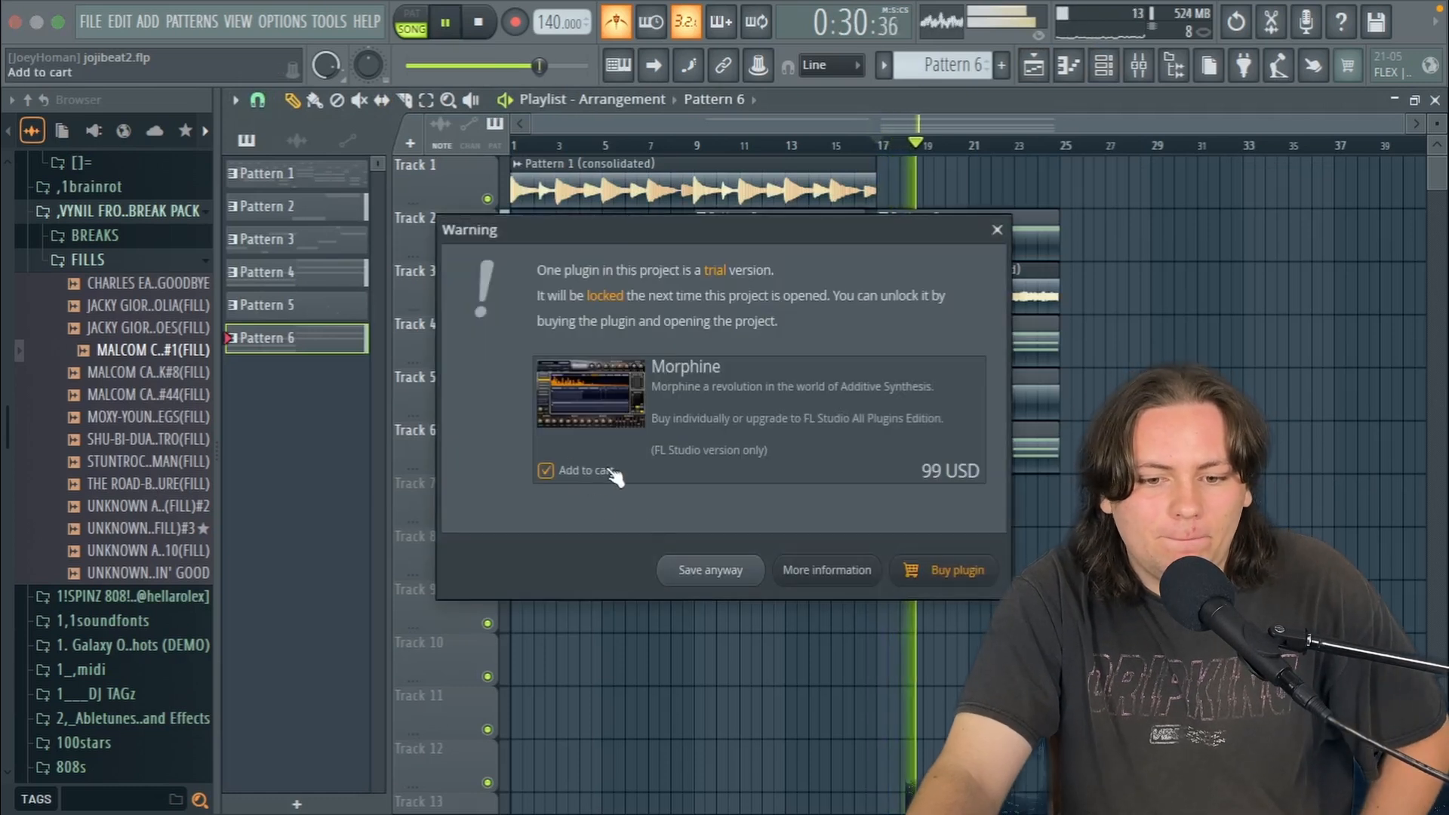
{"action": "left_click", "coordinate": [707, 571]}
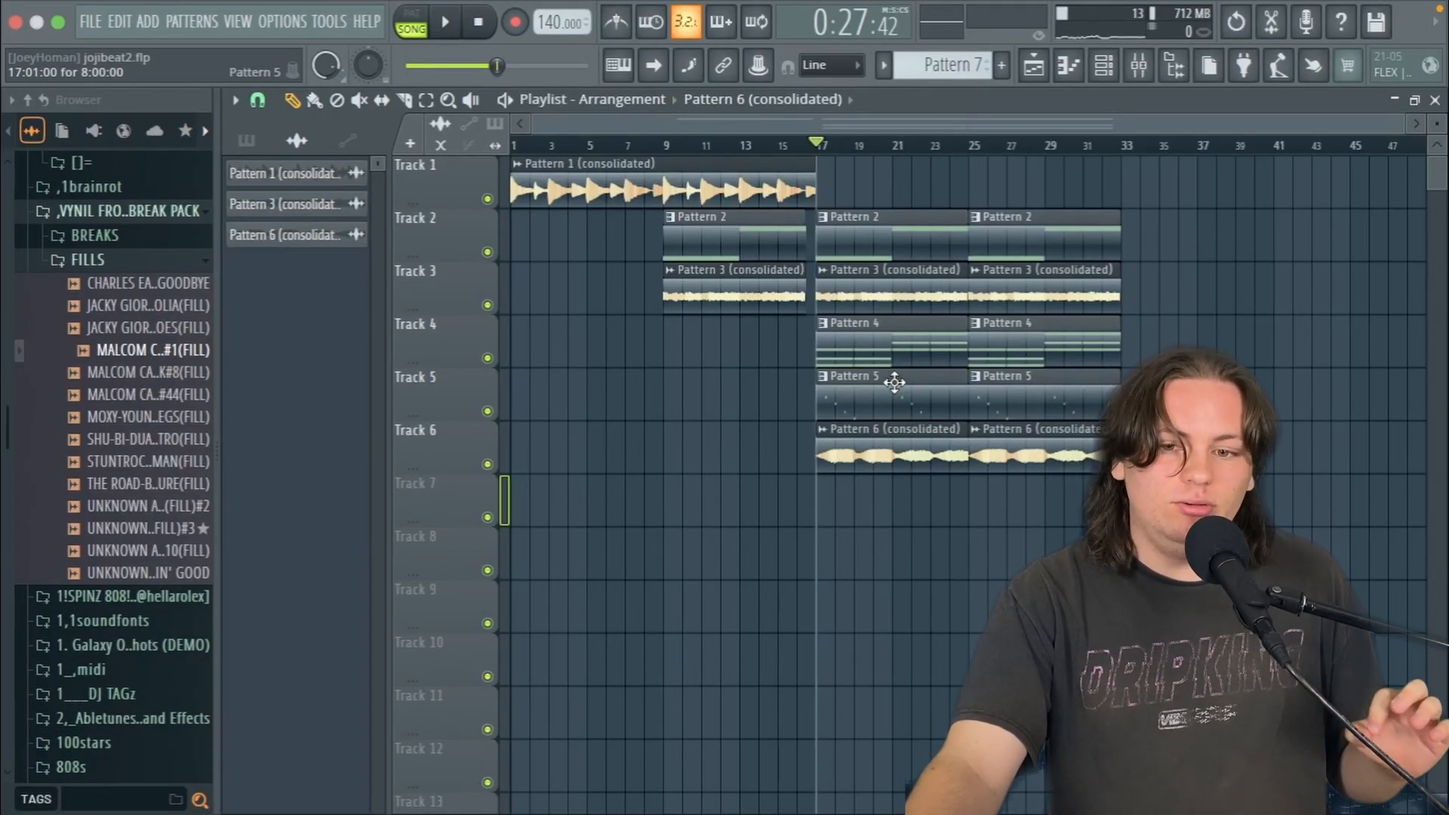
Step: Copy the Pattern 5 melody clip to bar 1 on Track 5 while the arrangement plays
{"action": "scroll", "coordinate": [942, 73], "scroll_direction": "up", "scroll_amount": 1}
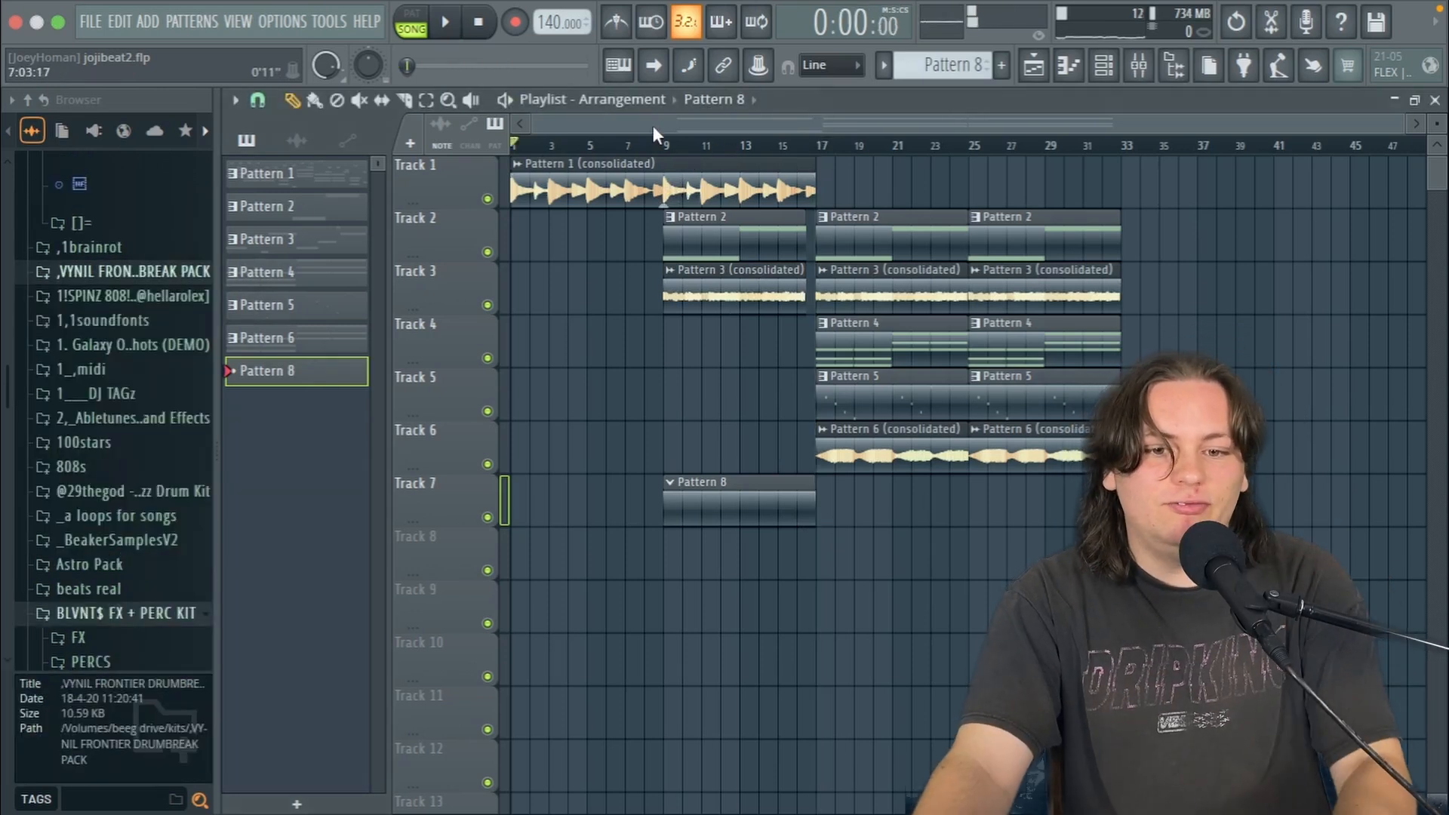
{"action": "key", "text": "space"}
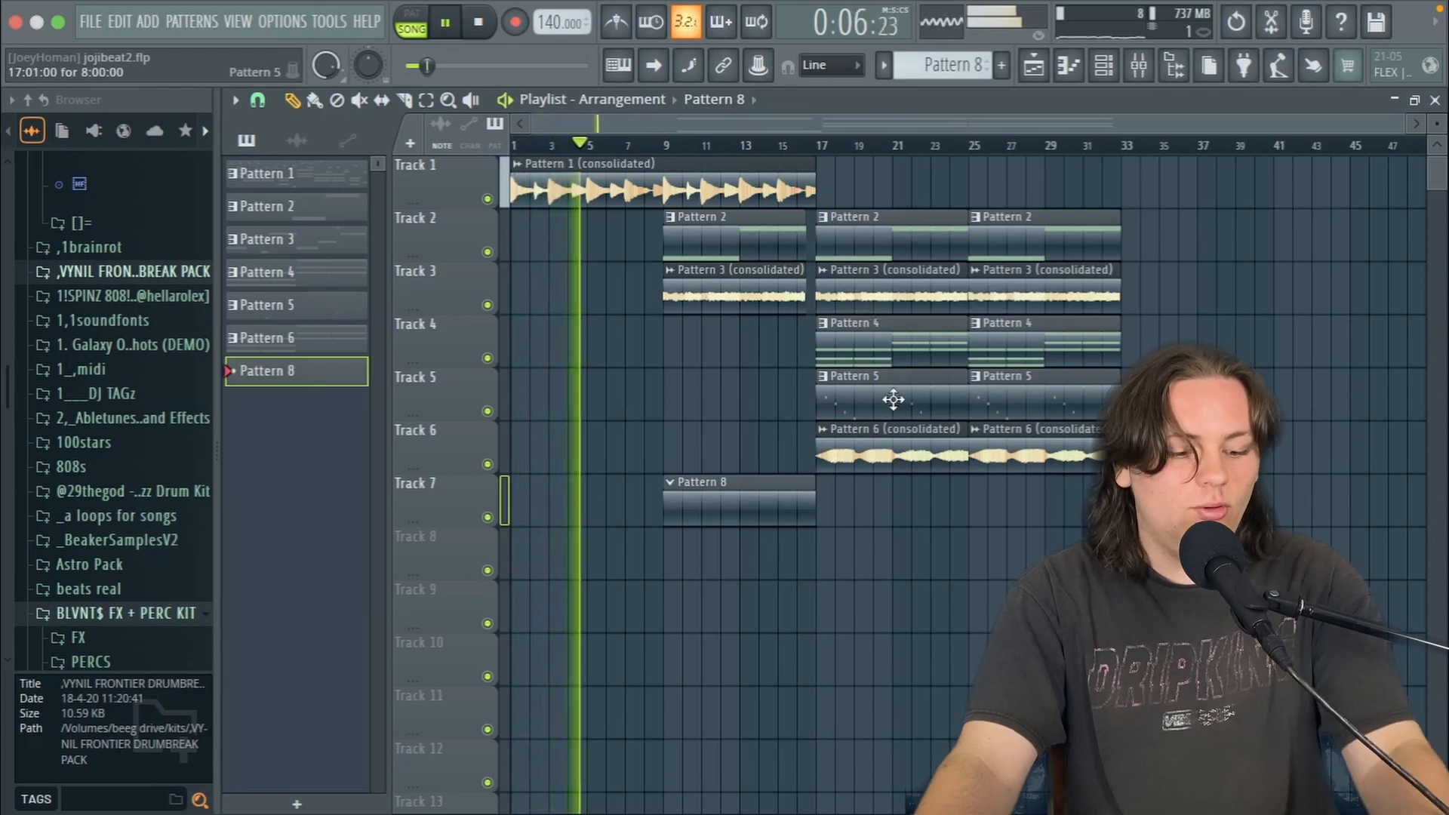
{"action": "left_click_drag", "start_coordinate": [894, 398], "coordinate": [45, 421]}
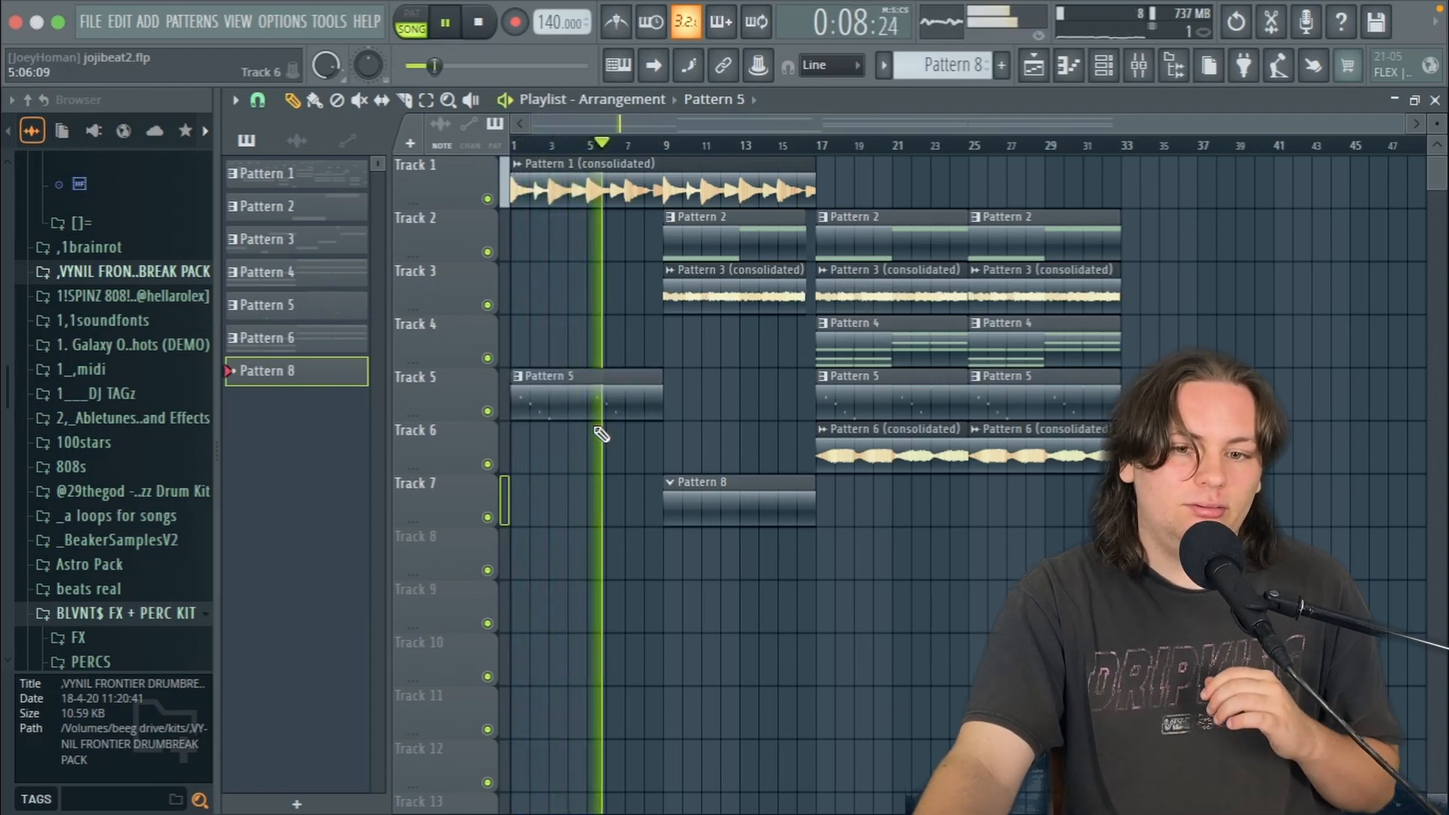
Step: Lower the Insert 6 volume fader in the mixer and stop playback
{"action": "key", "text": "F9"}
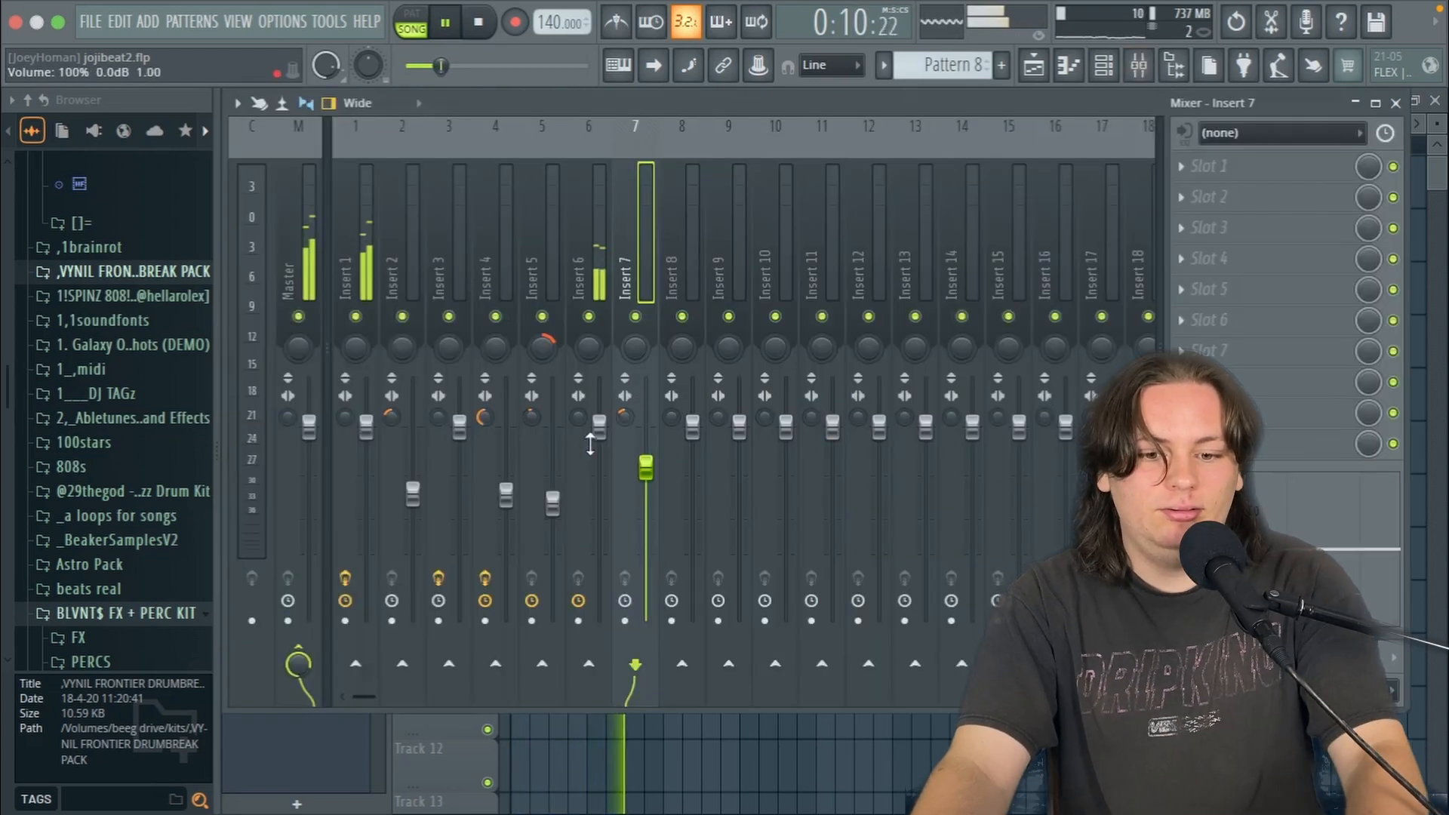
{"action": "left_click_drag", "start_coordinate": [598, 427], "coordinate": [598, 517]}
{"action": "key", "text": "F9"}
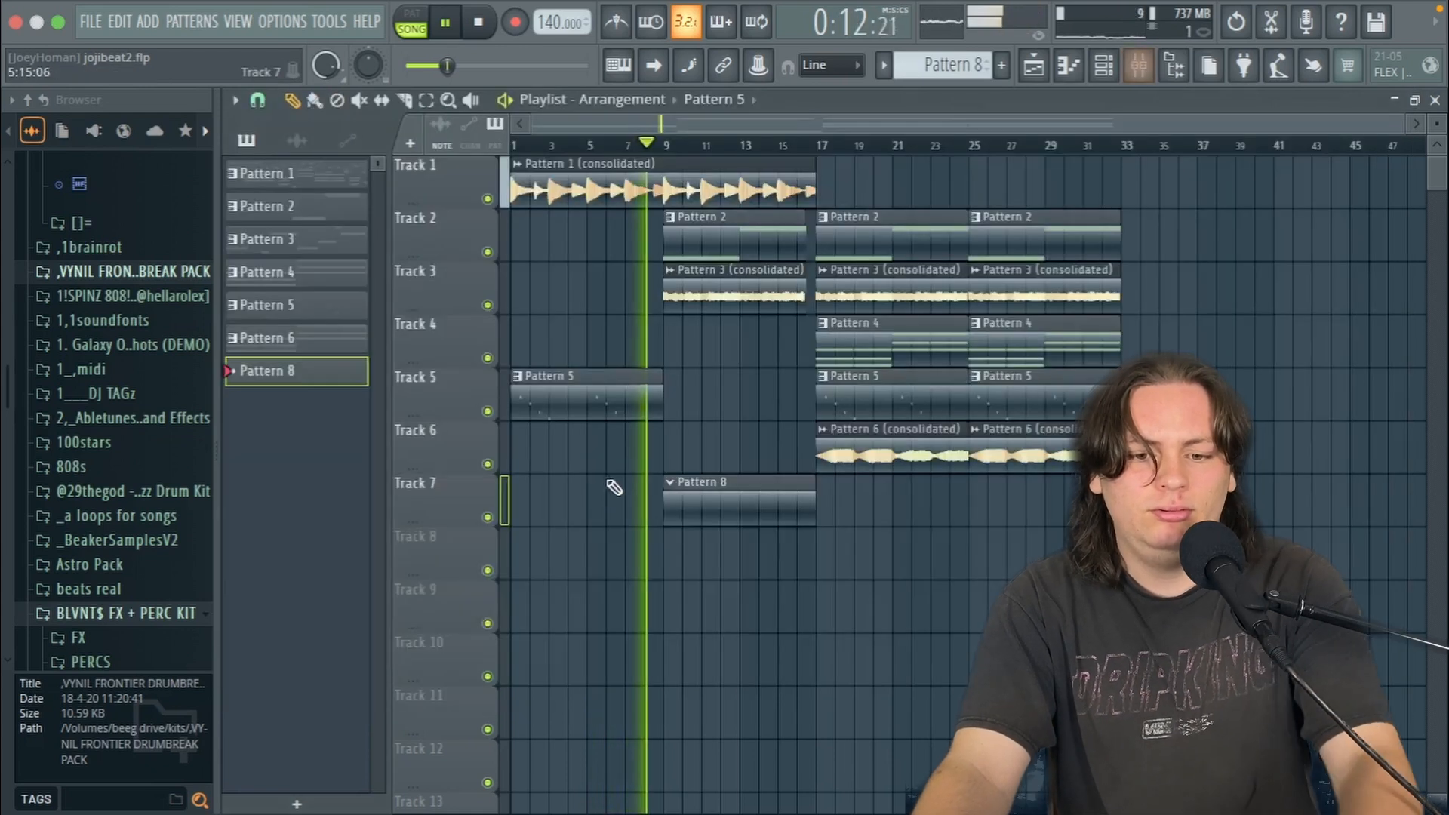
{"action": "key", "text": "space"}
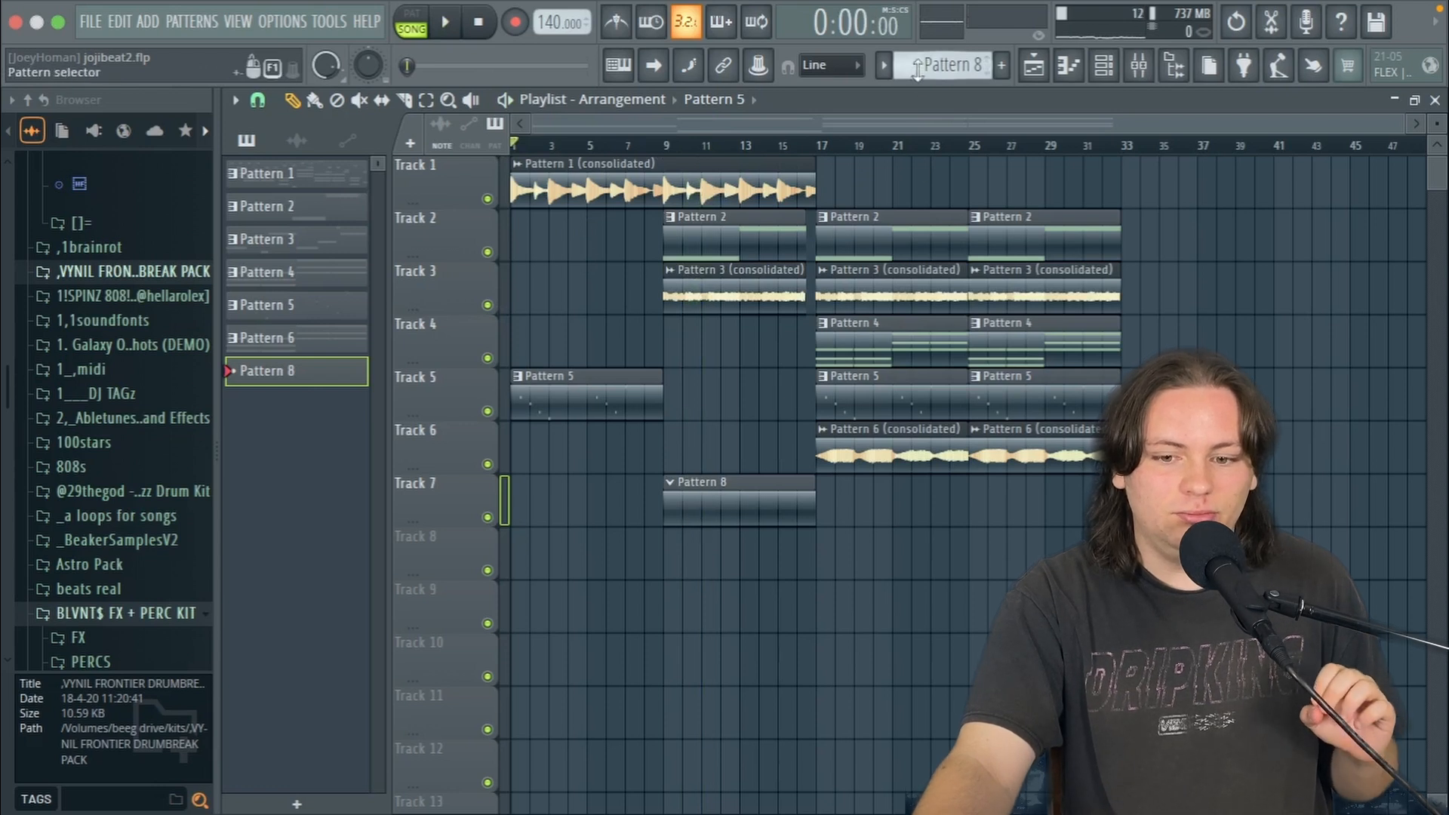
Step: Browse to the wavbvkery drum kit and add its dreams kick 09 sample as a new channel
{"action": "key", "text": "F6"}
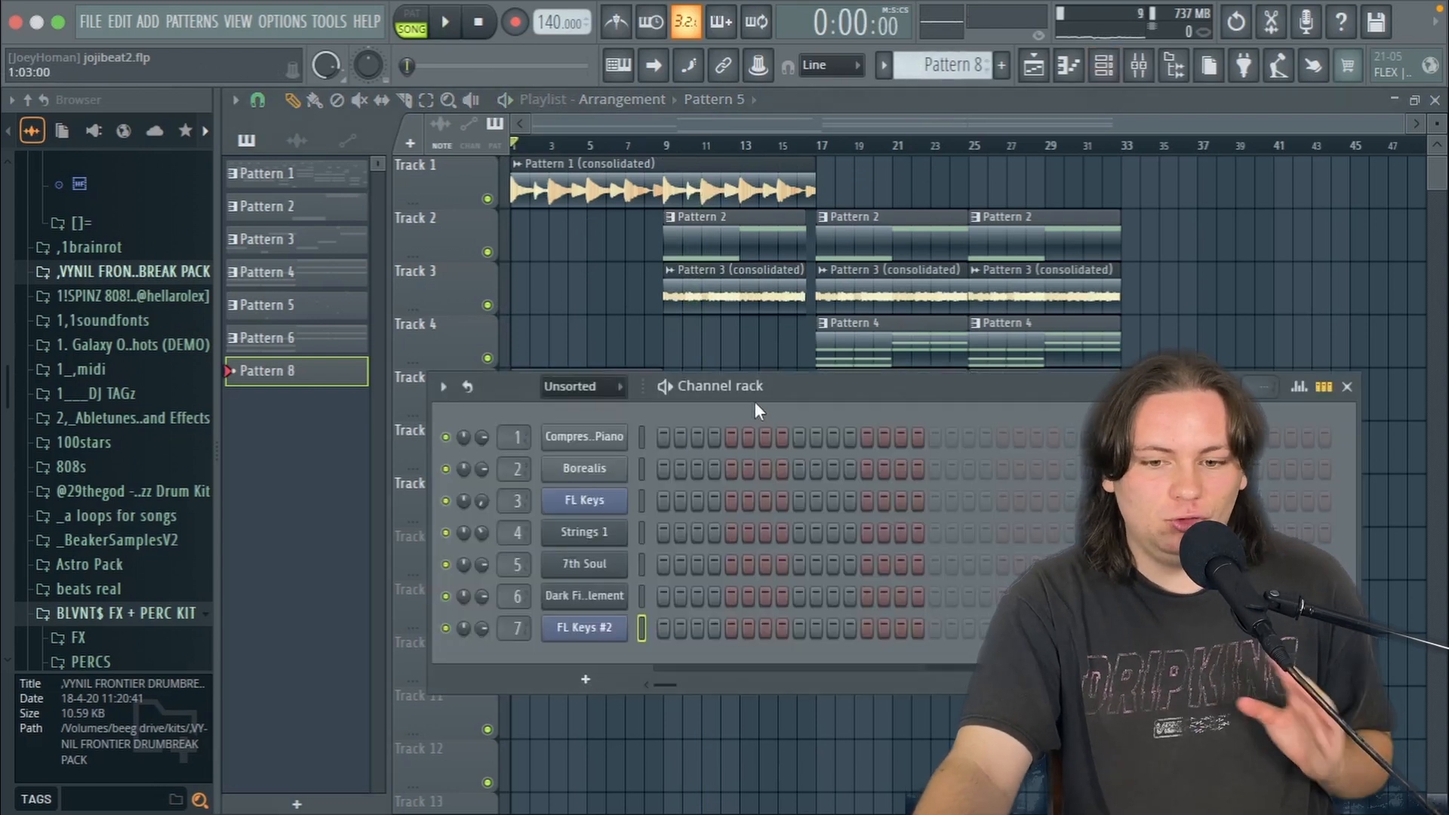
{"action": "left_click_drag", "start_coordinate": [751, 405], "coordinate": [776, 329]}
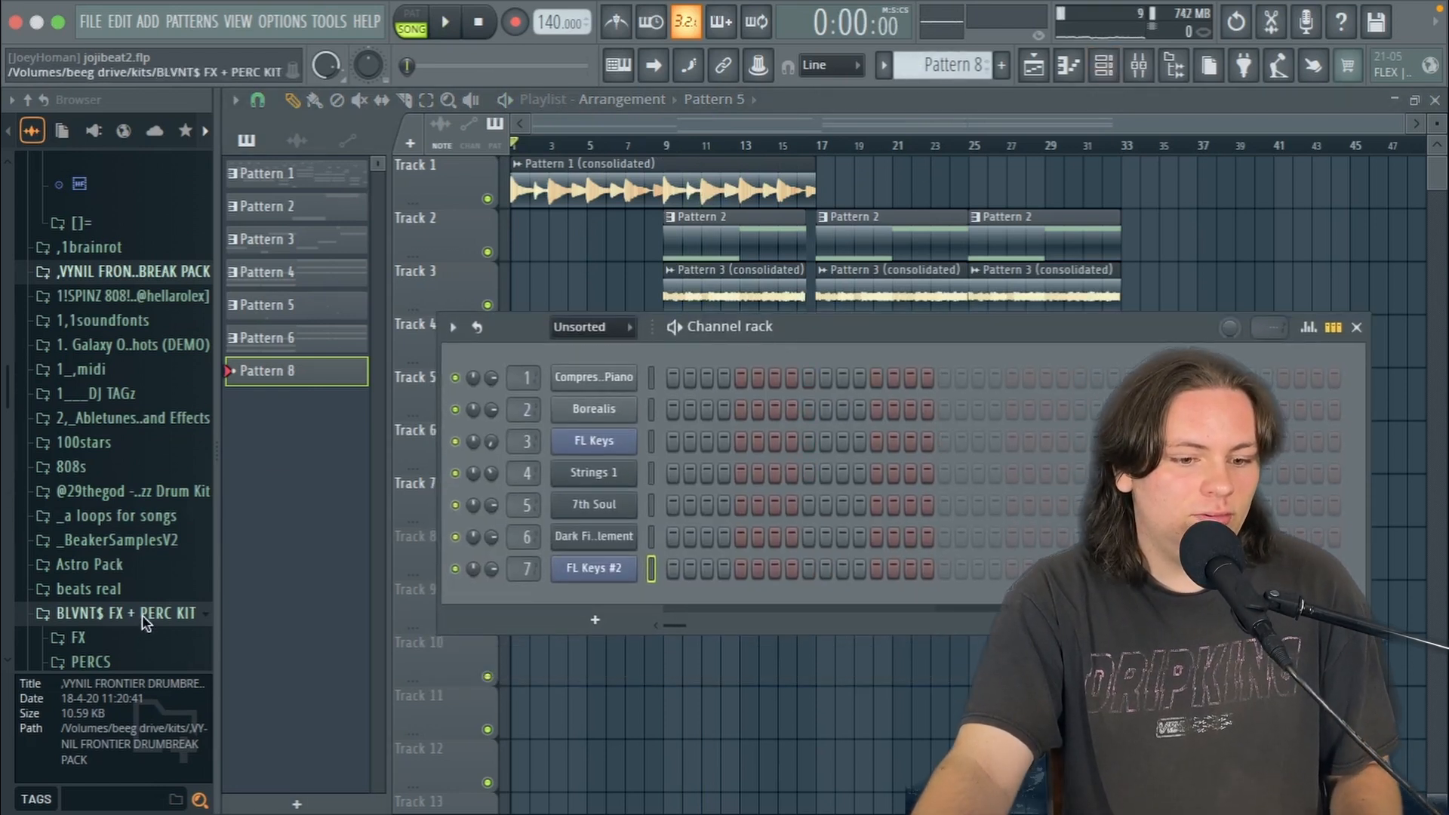
{"action": "scroll", "coordinate": [142, 597], "scroll_direction": "down", "scroll_amount": 5}
{"action": "left_click", "coordinate": [139, 431]}
{"action": "scroll", "coordinate": [144, 420], "scroll_direction": "down", "scroll_amount": 3}
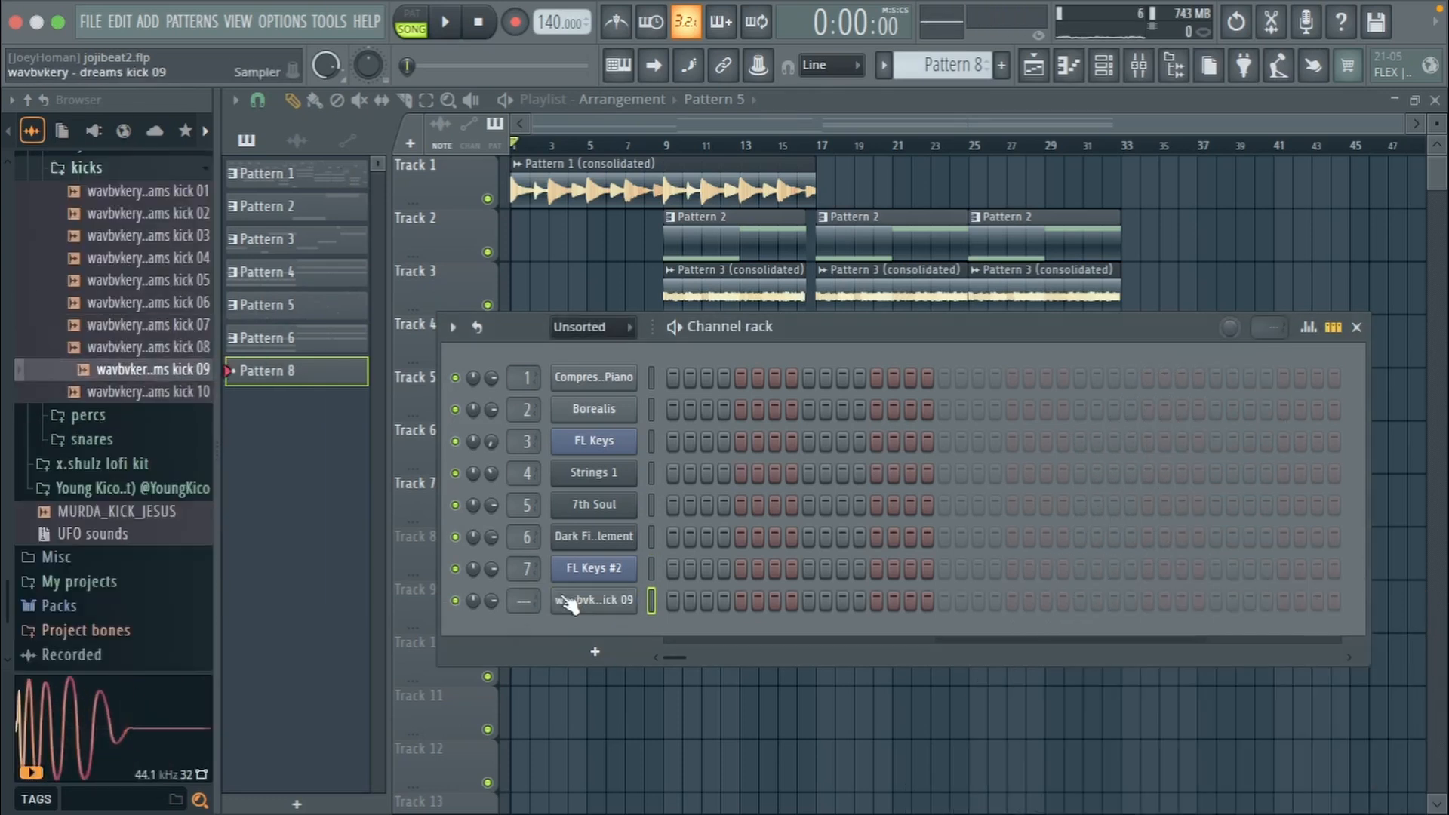
Step: Add the kit's dreams snare 06, perc 09, crash 01, open hat 06 and closed hat 01 samples as new channels
{"action": "left_click", "coordinate": [91, 444]}
{"action": "left_click", "coordinate": [151, 391]}
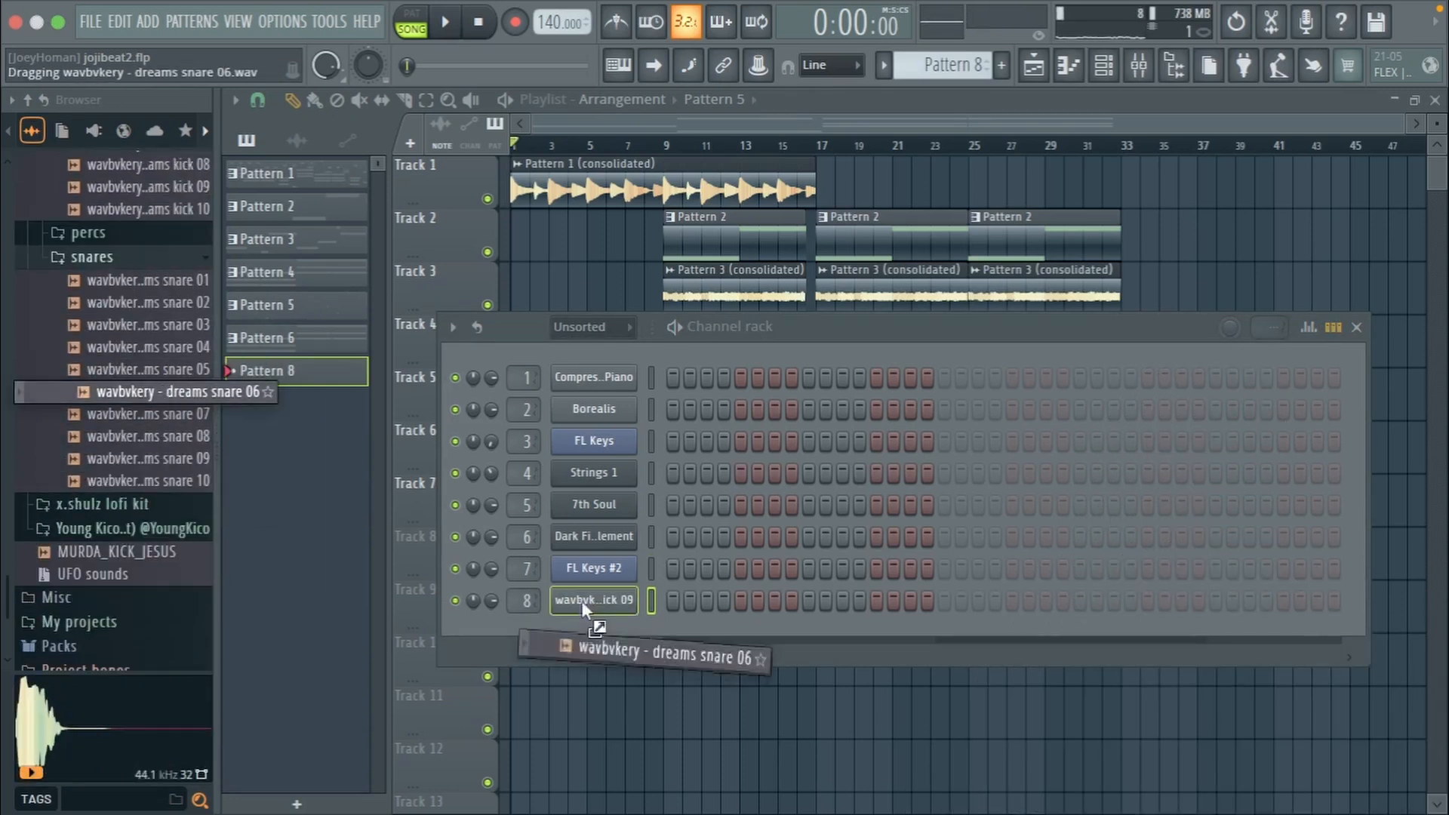
{"action": "left_click_drag", "start_coordinate": [168, 405], "coordinate": [589, 638]}
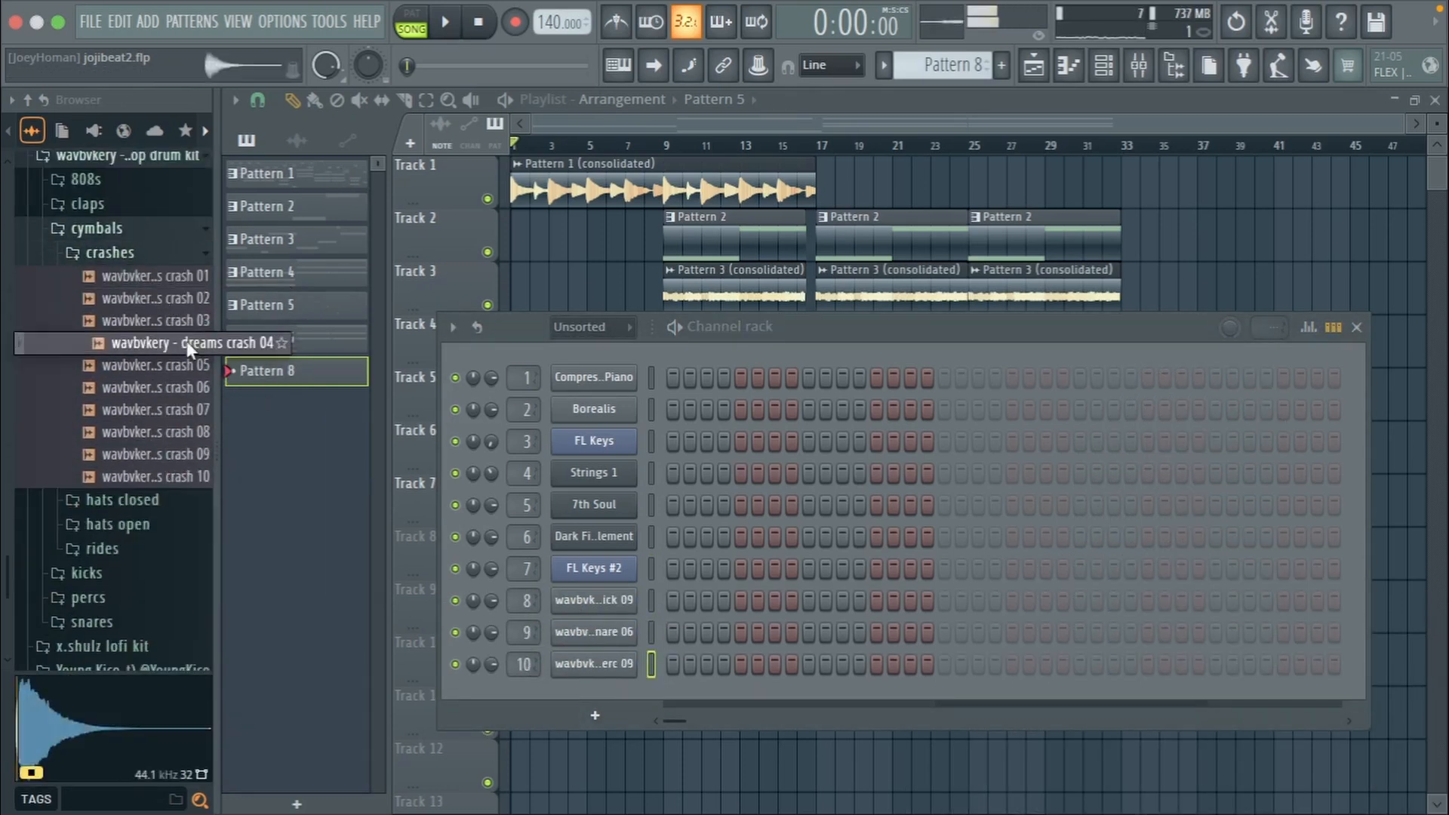
{"action": "left_click_drag", "start_coordinate": [162, 277], "coordinate": [559, 701]}
{"action": "left_click_drag", "start_coordinate": [158, 301], "coordinate": [589, 725]}
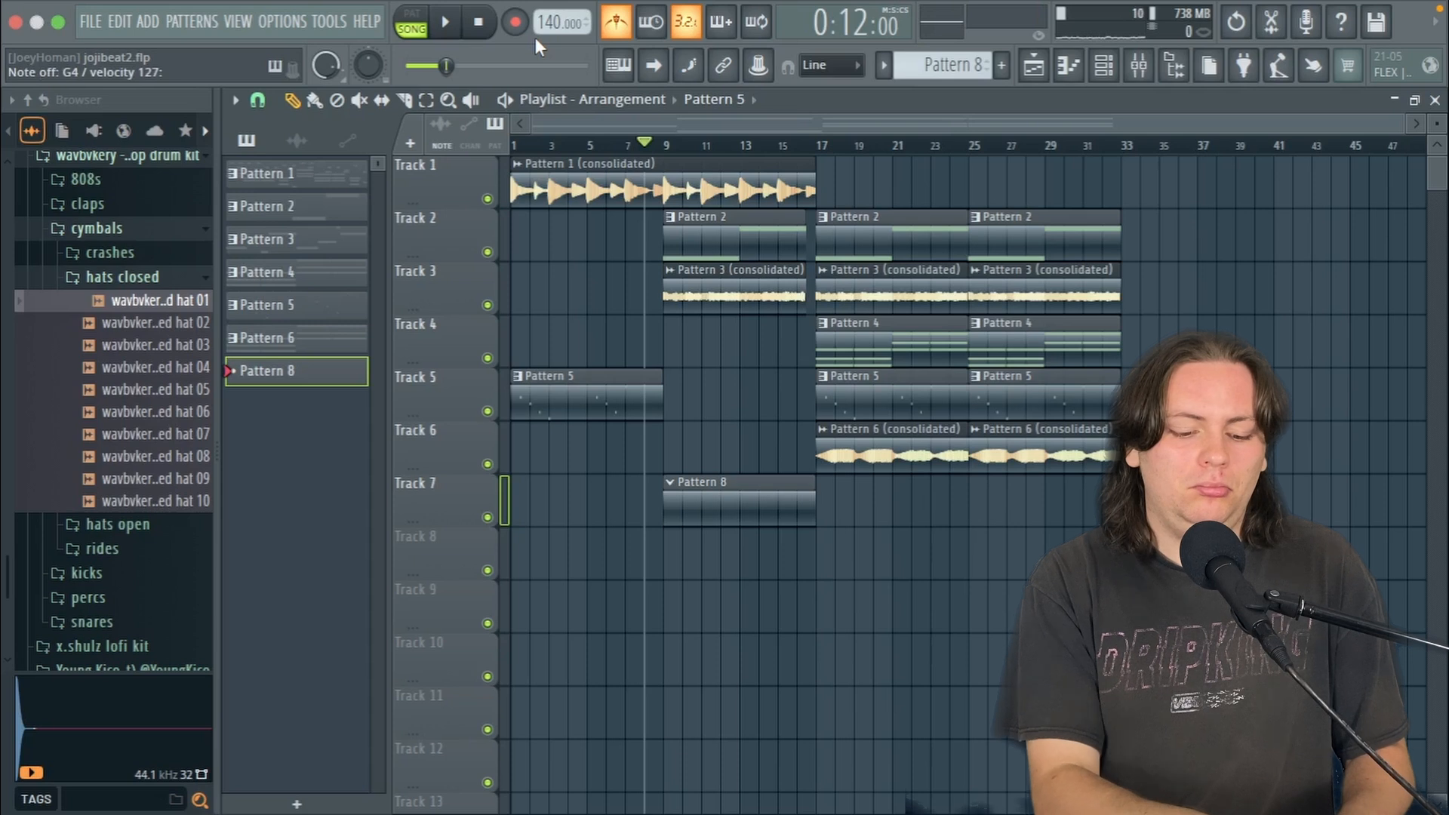
Step: Record a dreams snare 06 rhythm into Pattern 8 from bar 9 and review its notes in the piano roll
{"action": "key", "text": "space"}
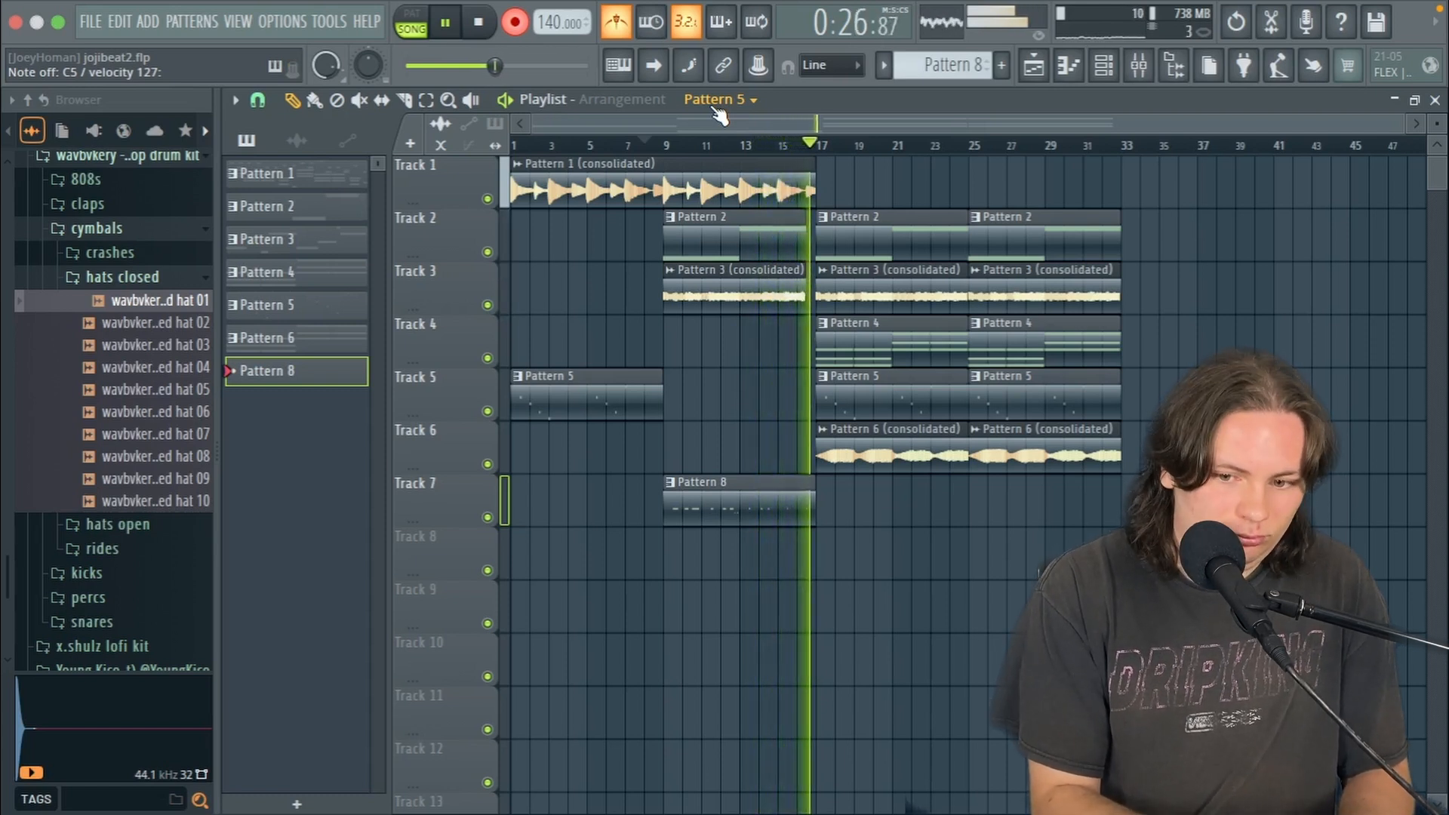
{"action": "key", "text": "space"}
{"action": "double_click", "coordinate": [744, 514]}
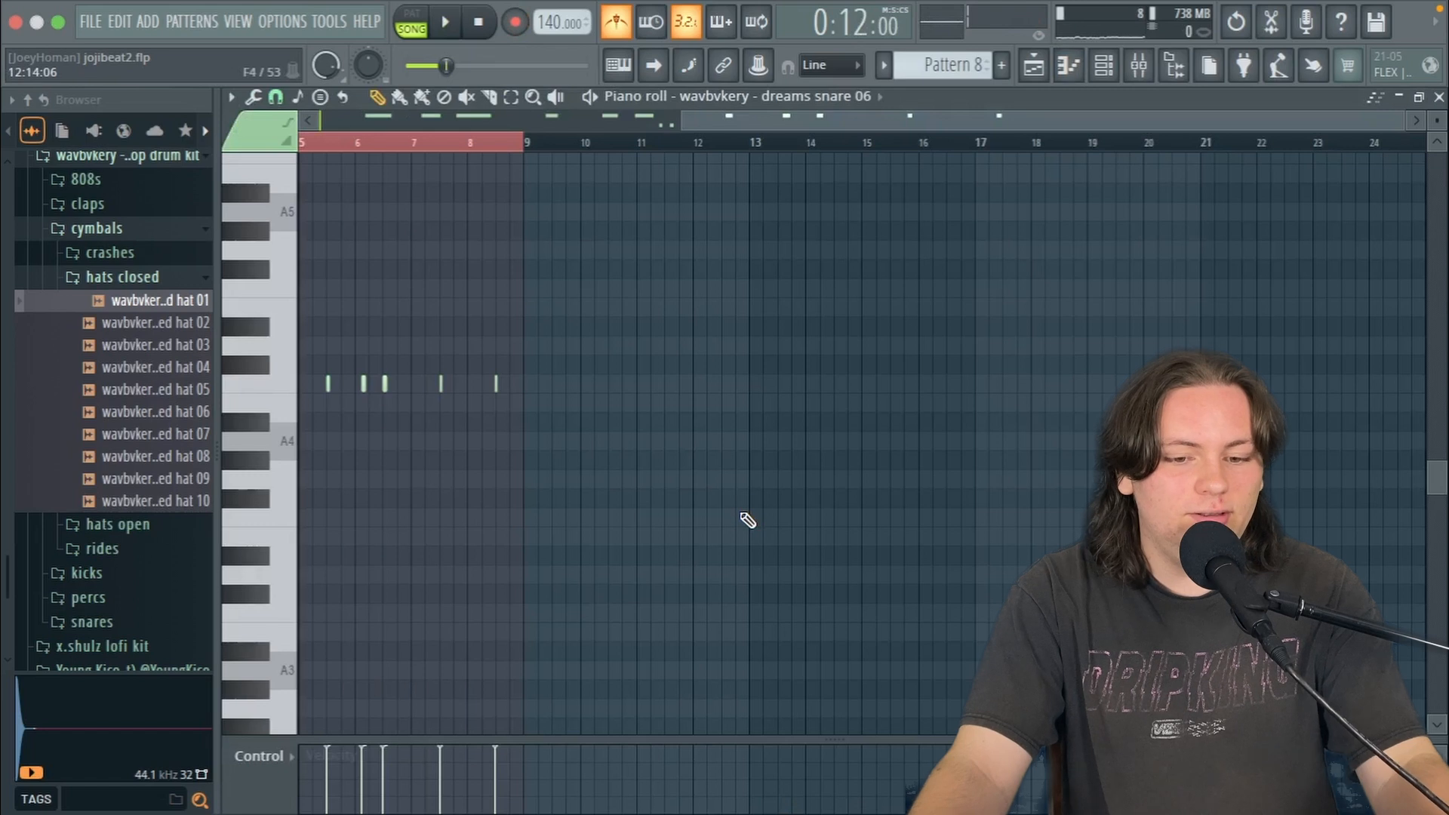
{"action": "left_click_drag", "start_coordinate": [743, 432], "coordinate": [537, 464]}
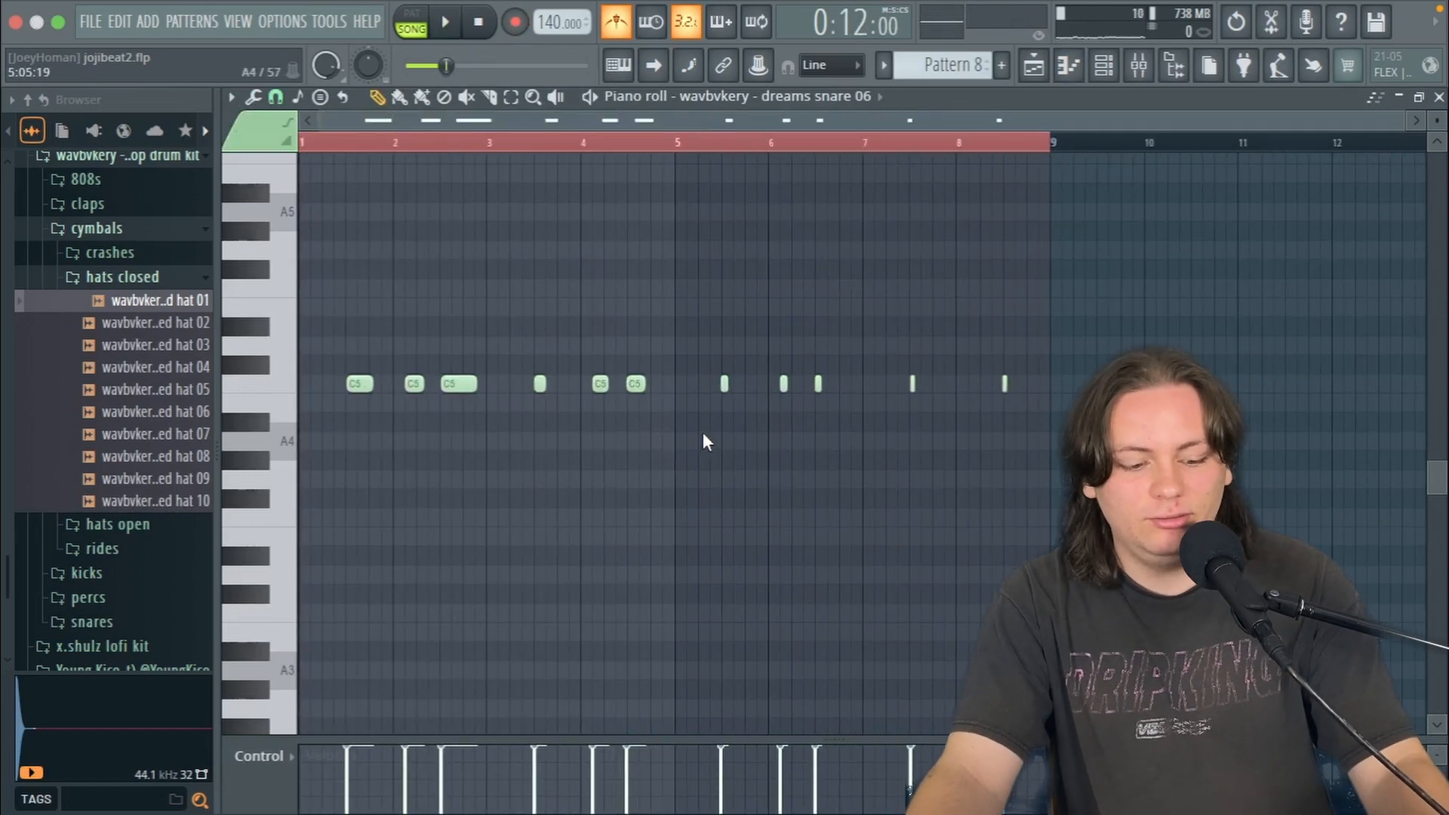
{"action": "key", "text": "F6"}
{"action": "key", "text": "F5"}
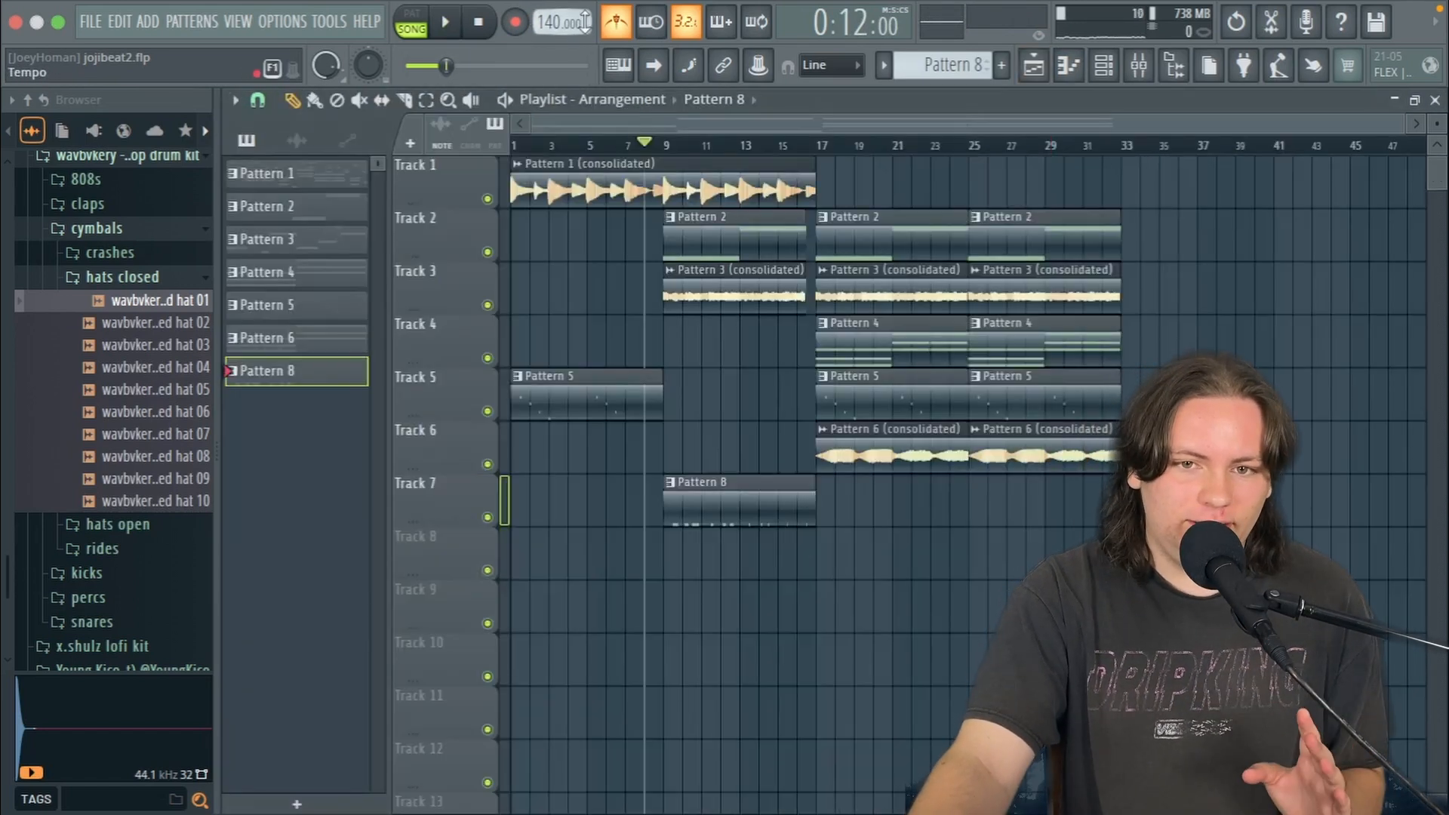
Step: Record the dreams kick 09 hits into Pattern 8 alongside the snare from bar 9
{"action": "key", "text": "space"}
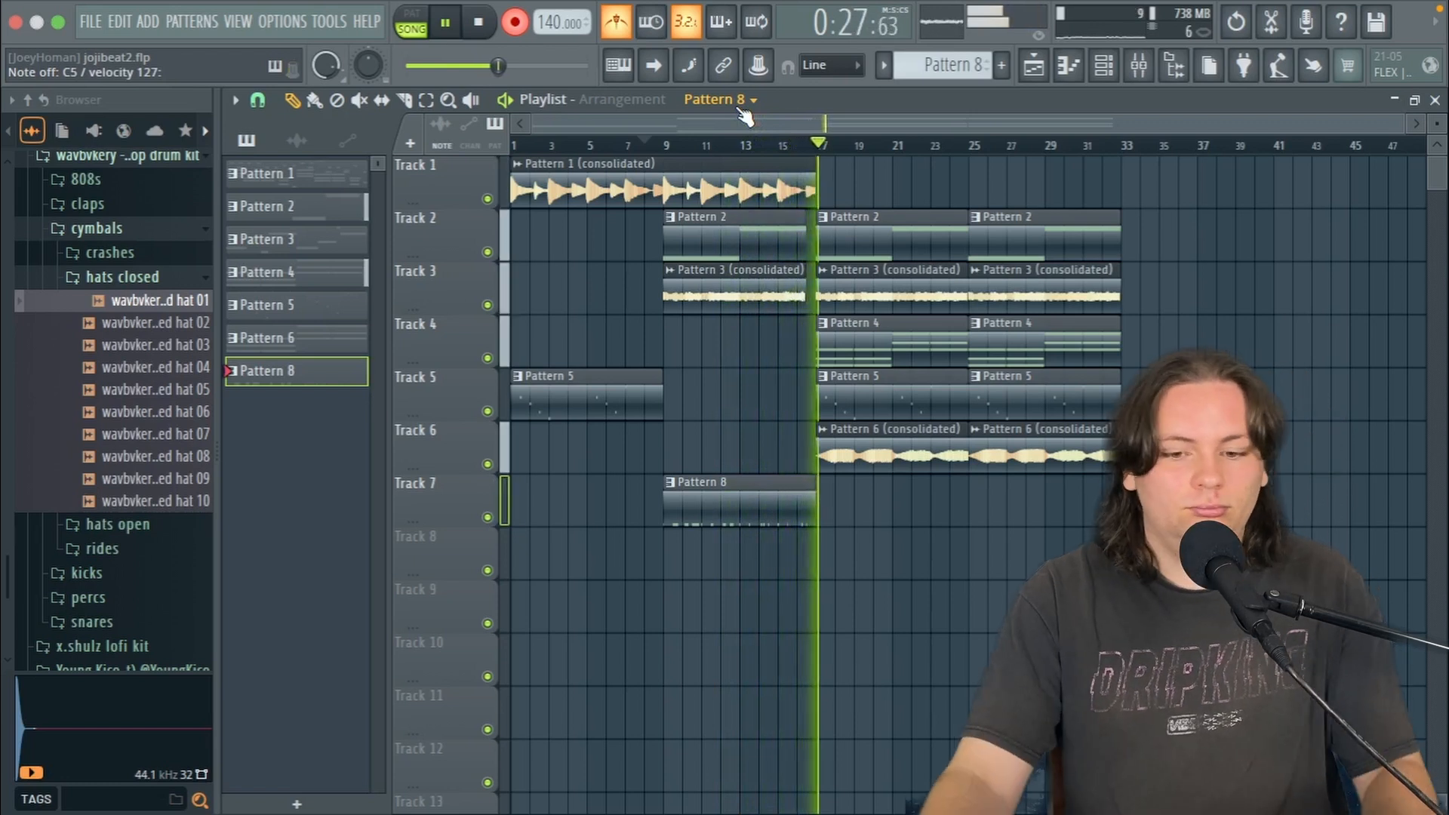
{"action": "key", "text": "space"}
{"action": "key", "text": "F6"}
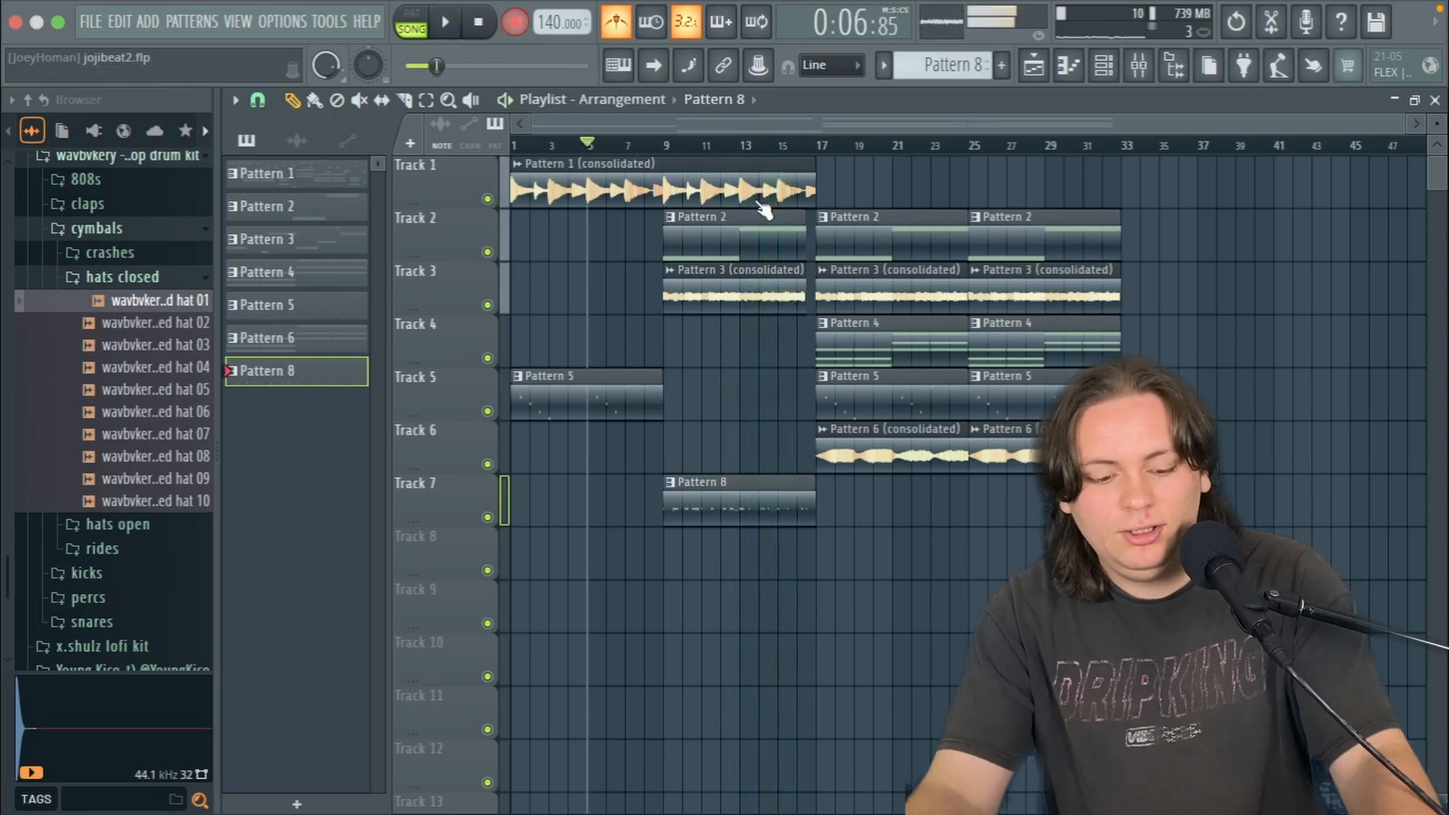
Step: Lower the paired dreams perc 09 hits in bars 2 and 6 of Pattern 8 to B4
{"action": "key", "text": "space"}
{"action": "key", "text": "F6"}
{"action": "left_click", "coordinate": [984, 575]}
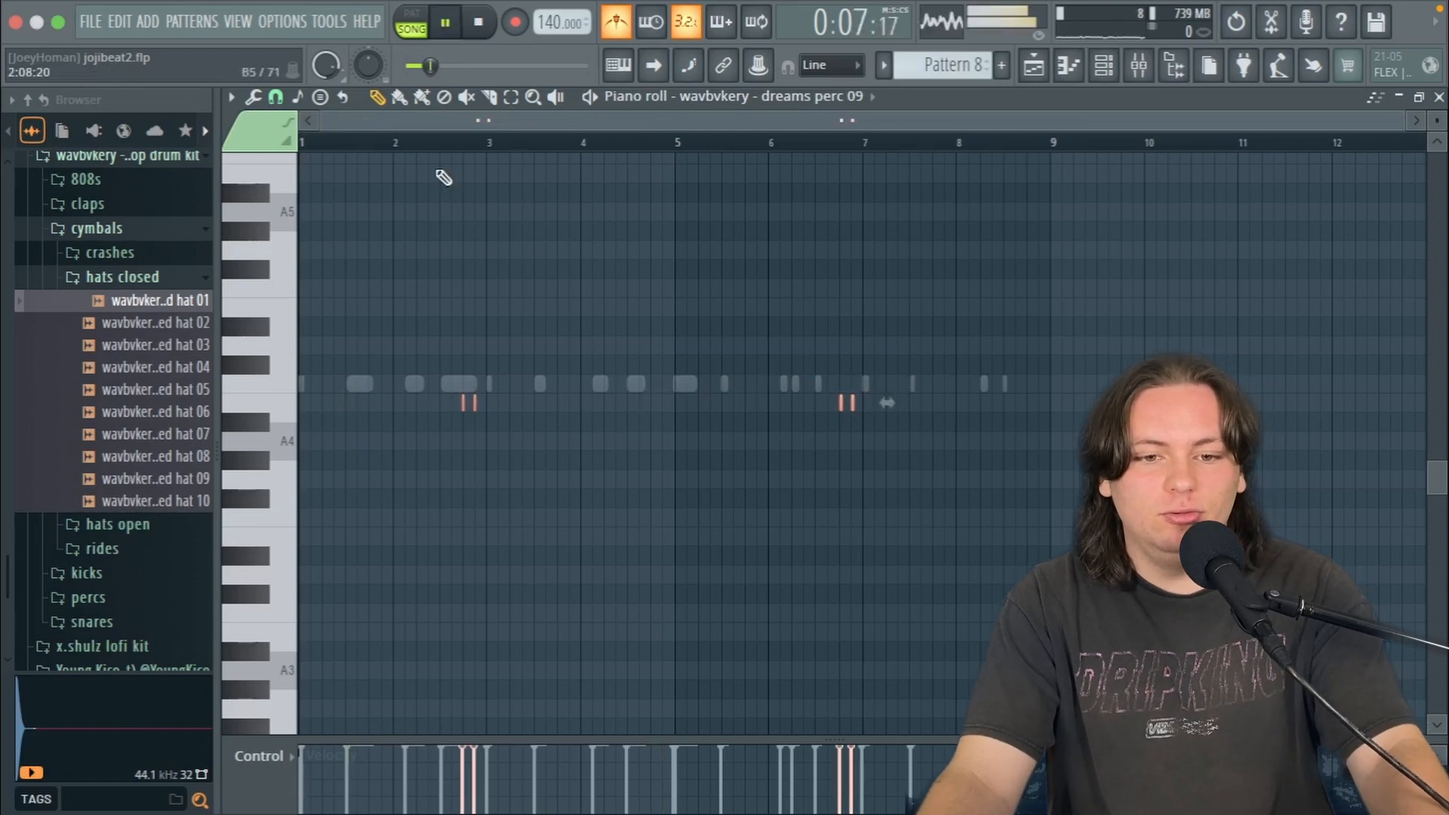
{"action": "key", "text": "space"}
{"action": "scroll", "coordinate": [975, 413], "scroll_direction": "down", "scroll_amount": 2}
{"action": "left_click", "coordinate": [936, 320], "text": "super"}
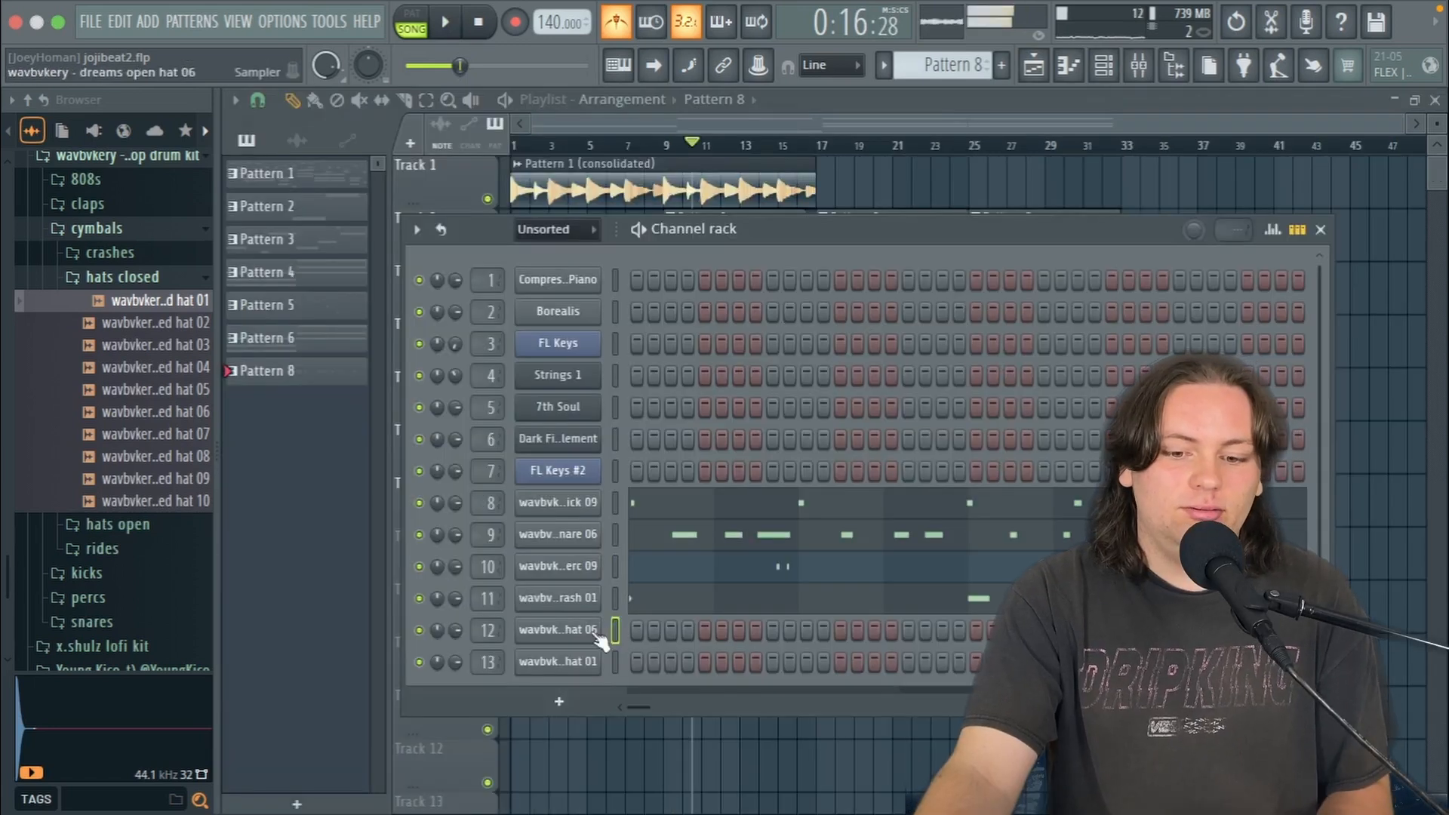
Step: Record the dreams open hat 06 hits into the Pattern 8 clip on Track 7
{"action": "key", "text": "F6"}
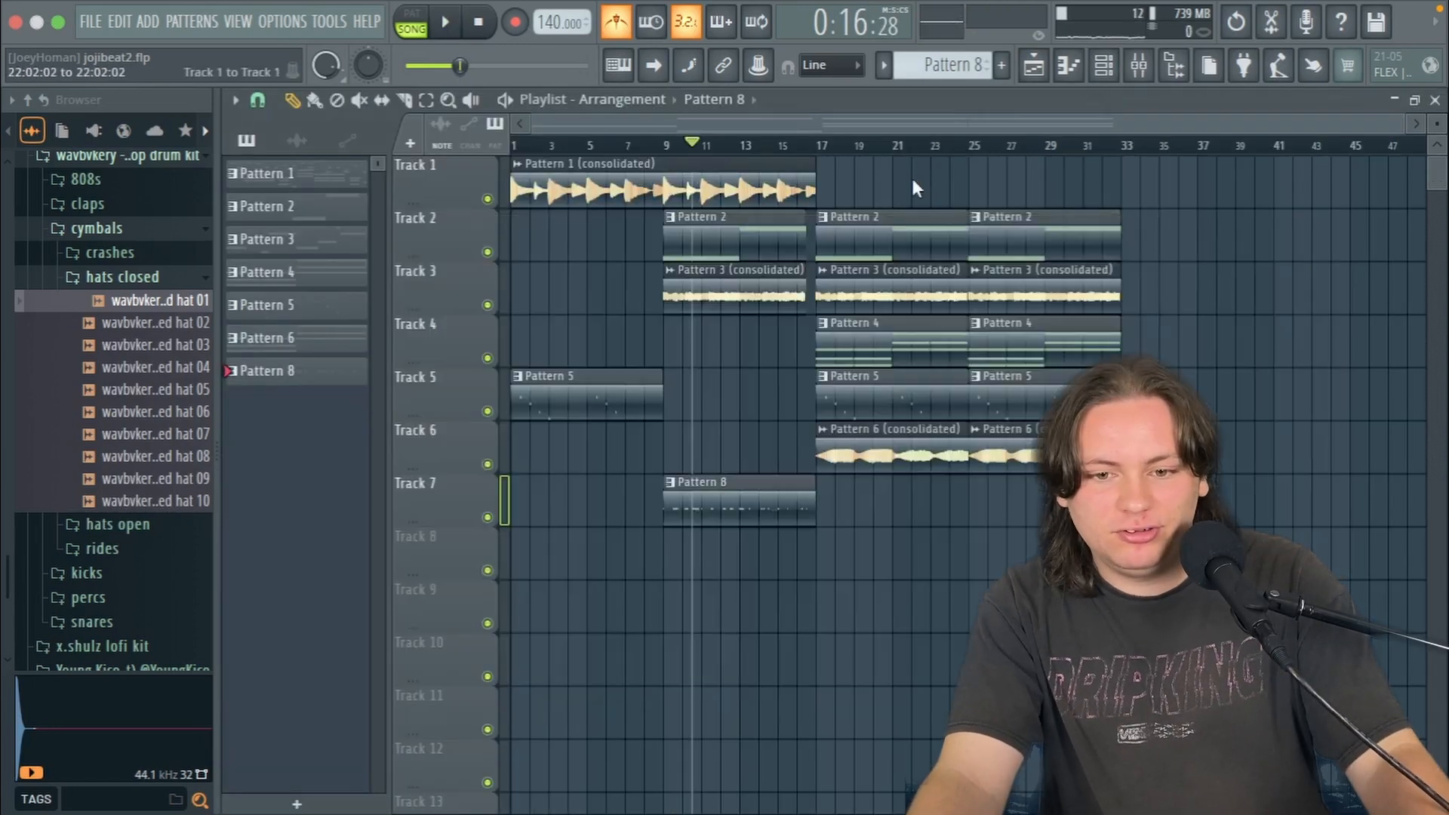
{"action": "key", "text": "space"}
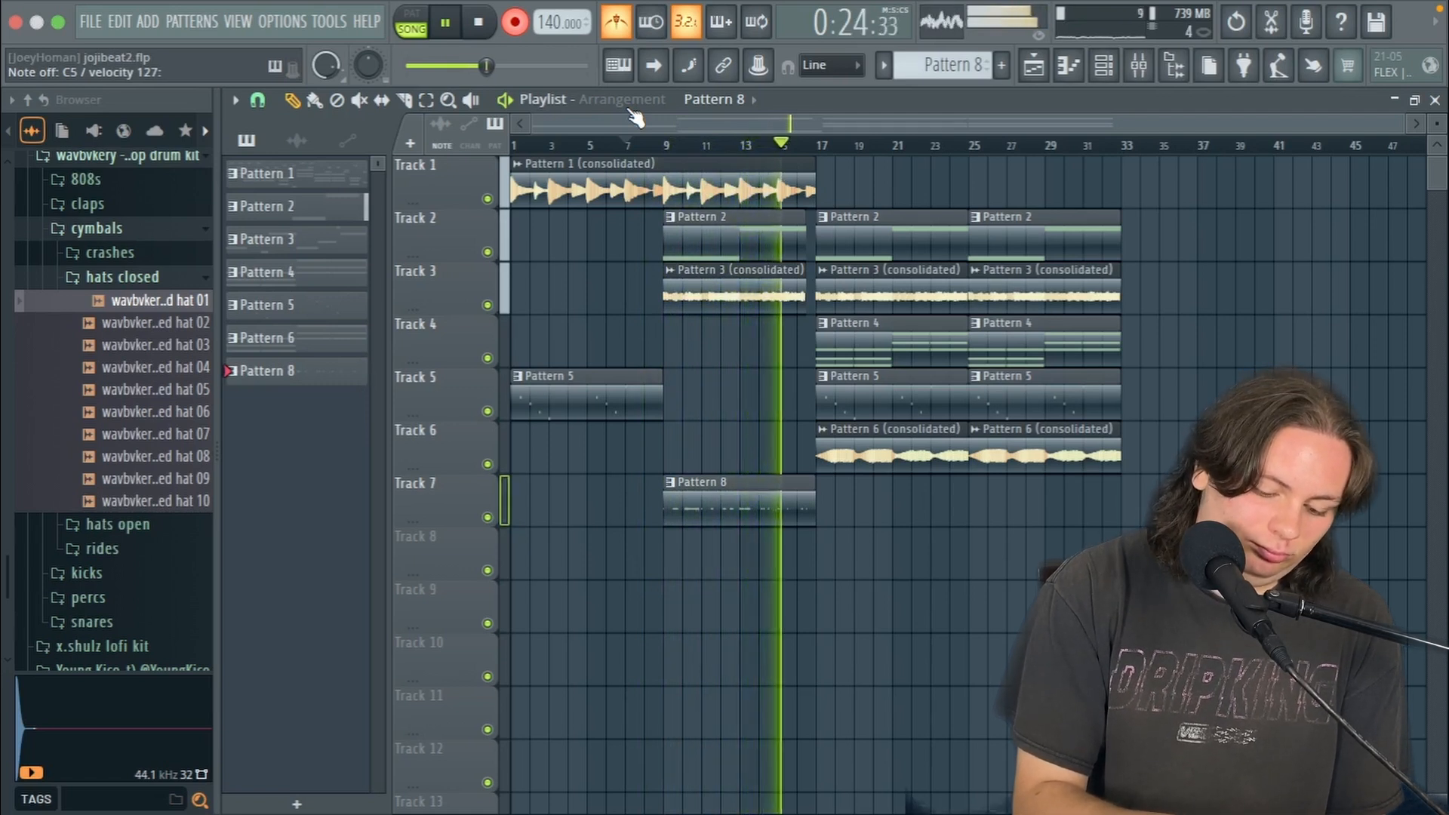
{"action": "key", "text": "space"}
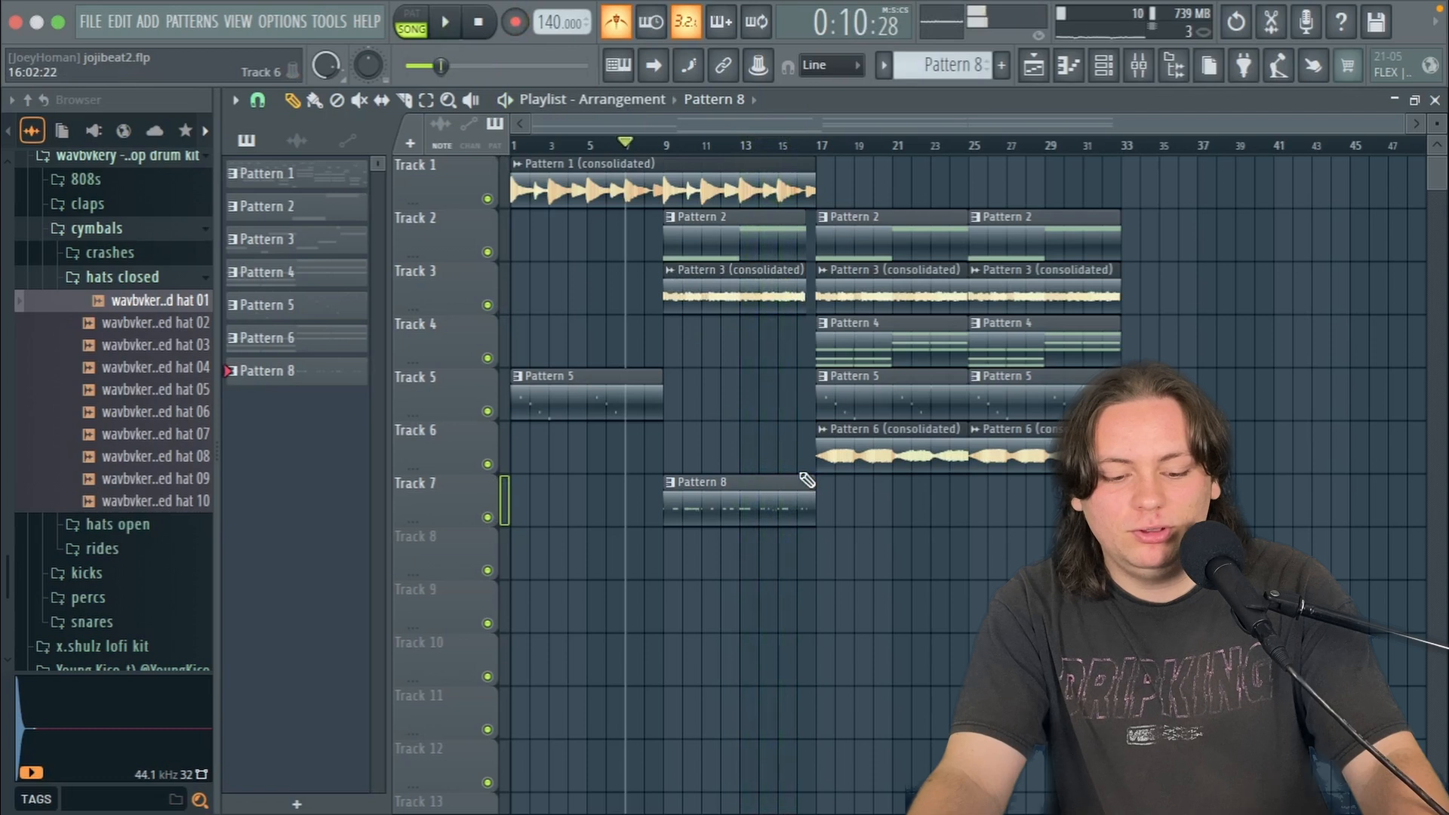
Step: Move the first open hat note of Pattern 8 from bar 2 to the middle of bar 1
{"action": "double_click", "coordinate": [807, 476]}
{"action": "left_click_drag", "start_coordinate": [536, 379], "coordinate": [363, 429]}
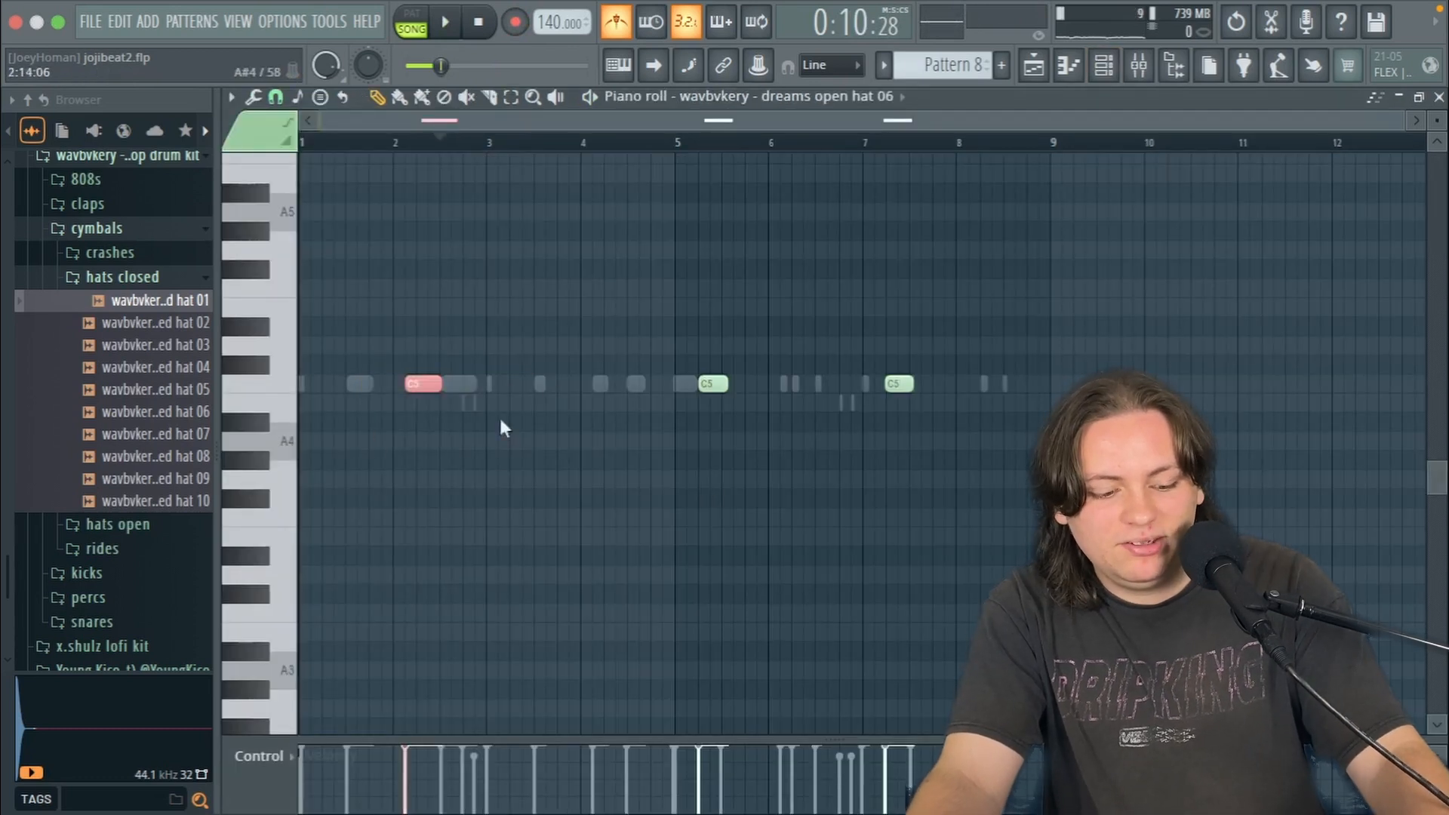
{"action": "left_click_drag", "start_coordinate": [994, 355], "coordinate": [713, 385]}
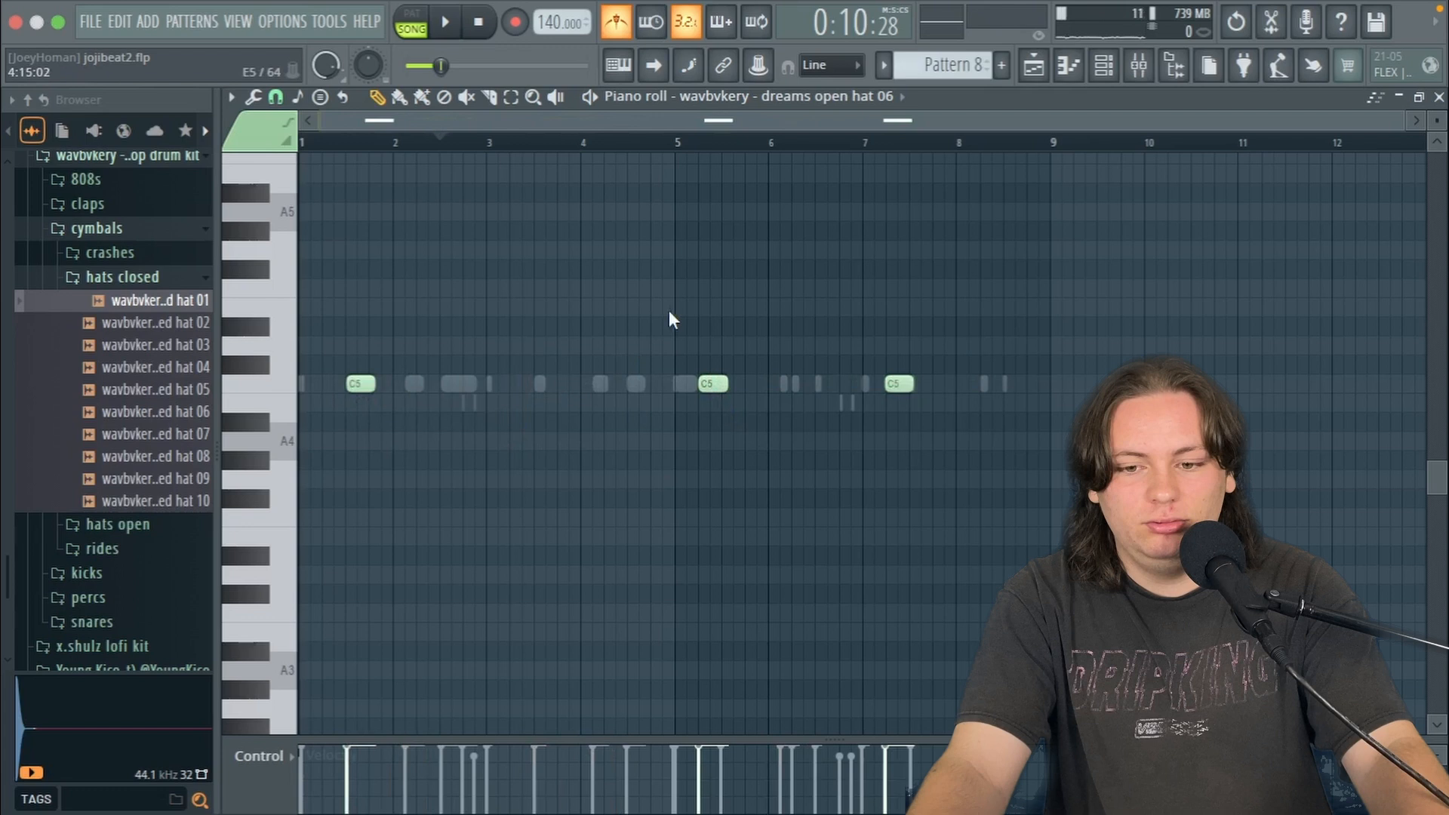
Step: Fill bars 1 to 4 of Pattern 13 with E5 notes for the dreams closed hat 01, including a fast roll in bar 1
{"action": "left_click_drag", "start_coordinate": [989, 388], "coordinate": [317, 417]}
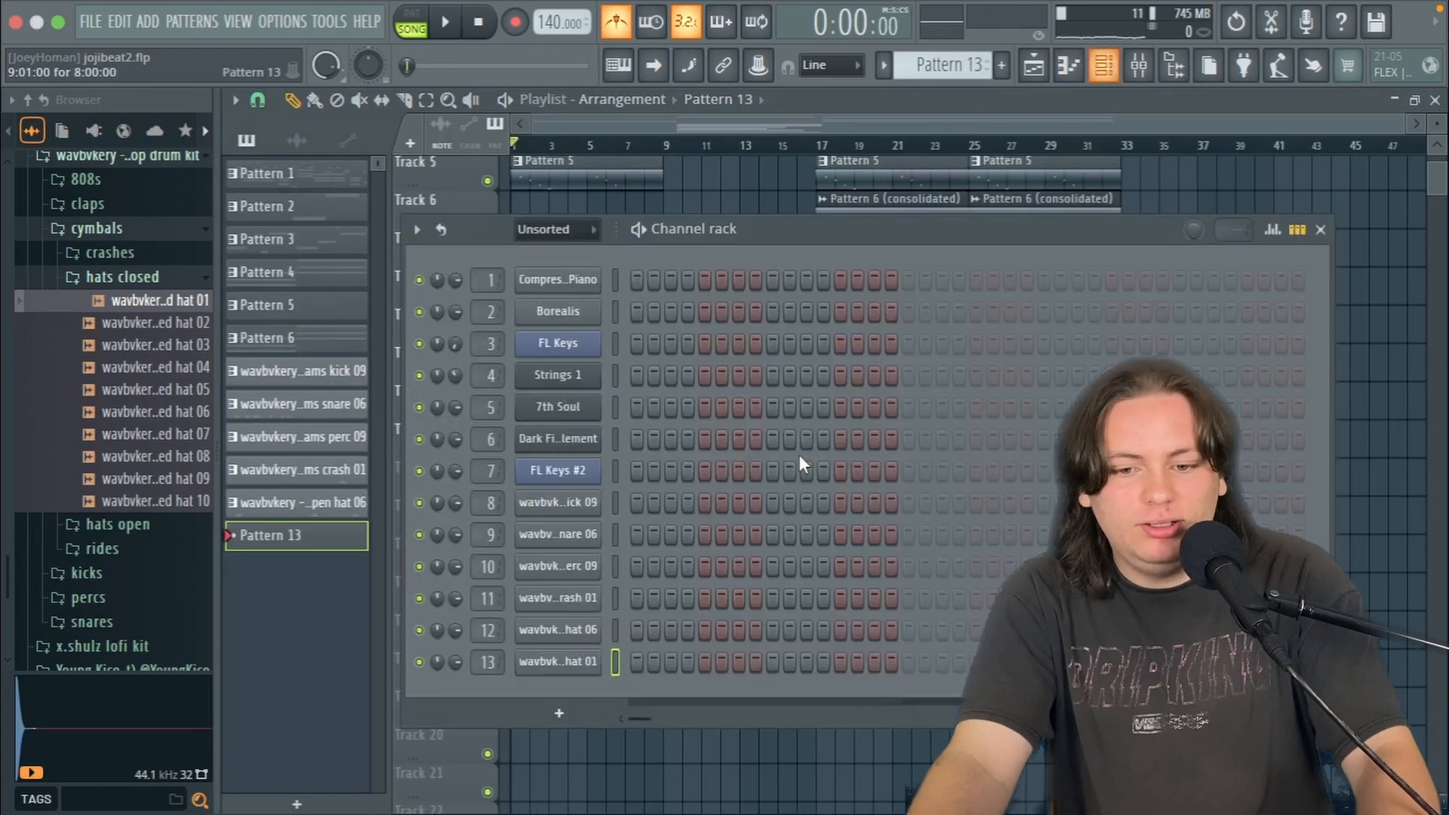
{"action": "right_click", "coordinate": [583, 668]}
{"action": "left_click", "coordinate": [666, 495]}
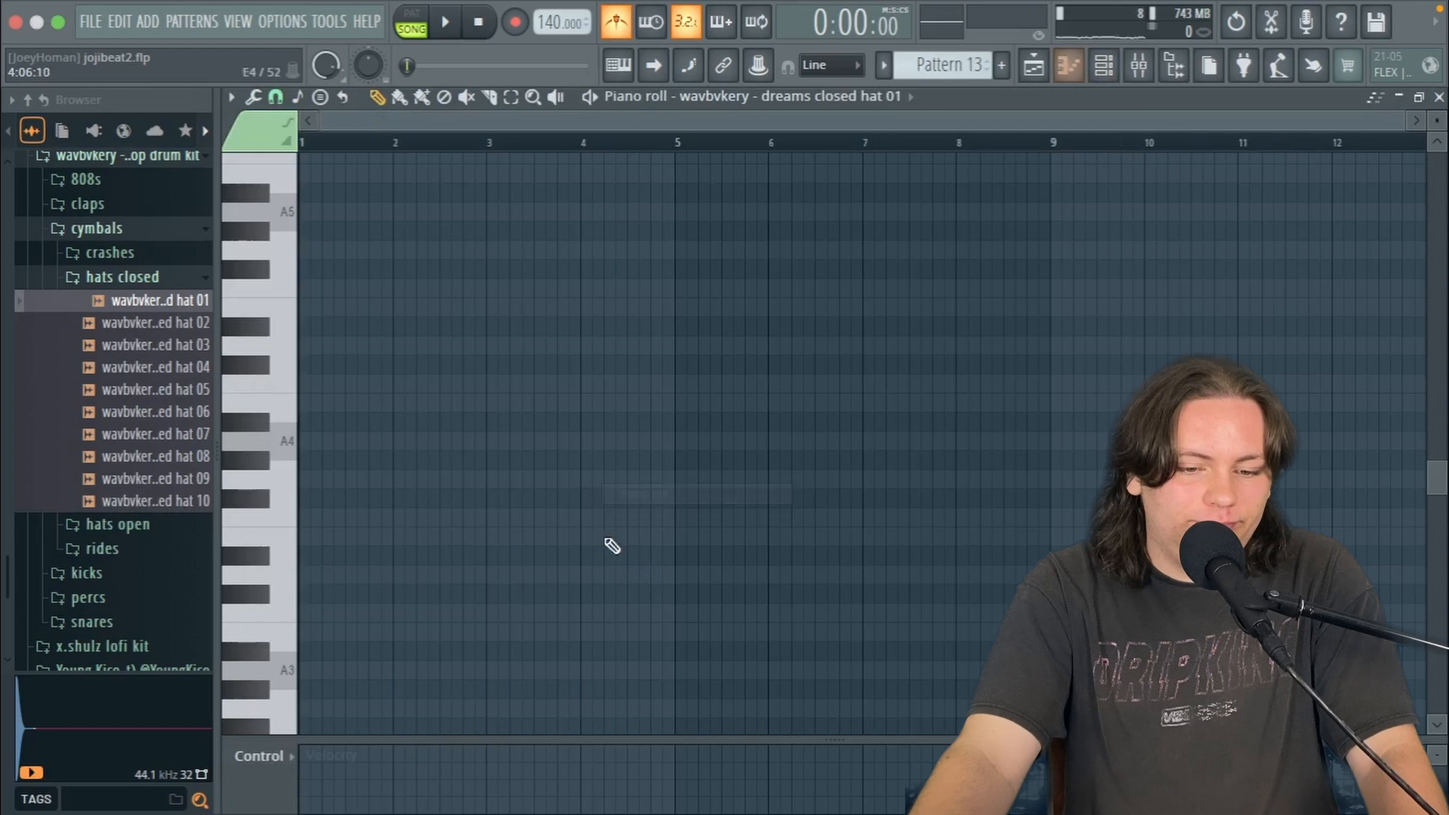
{"action": "left_click_drag", "start_coordinate": [305, 460], "coordinate": [712, 460]}
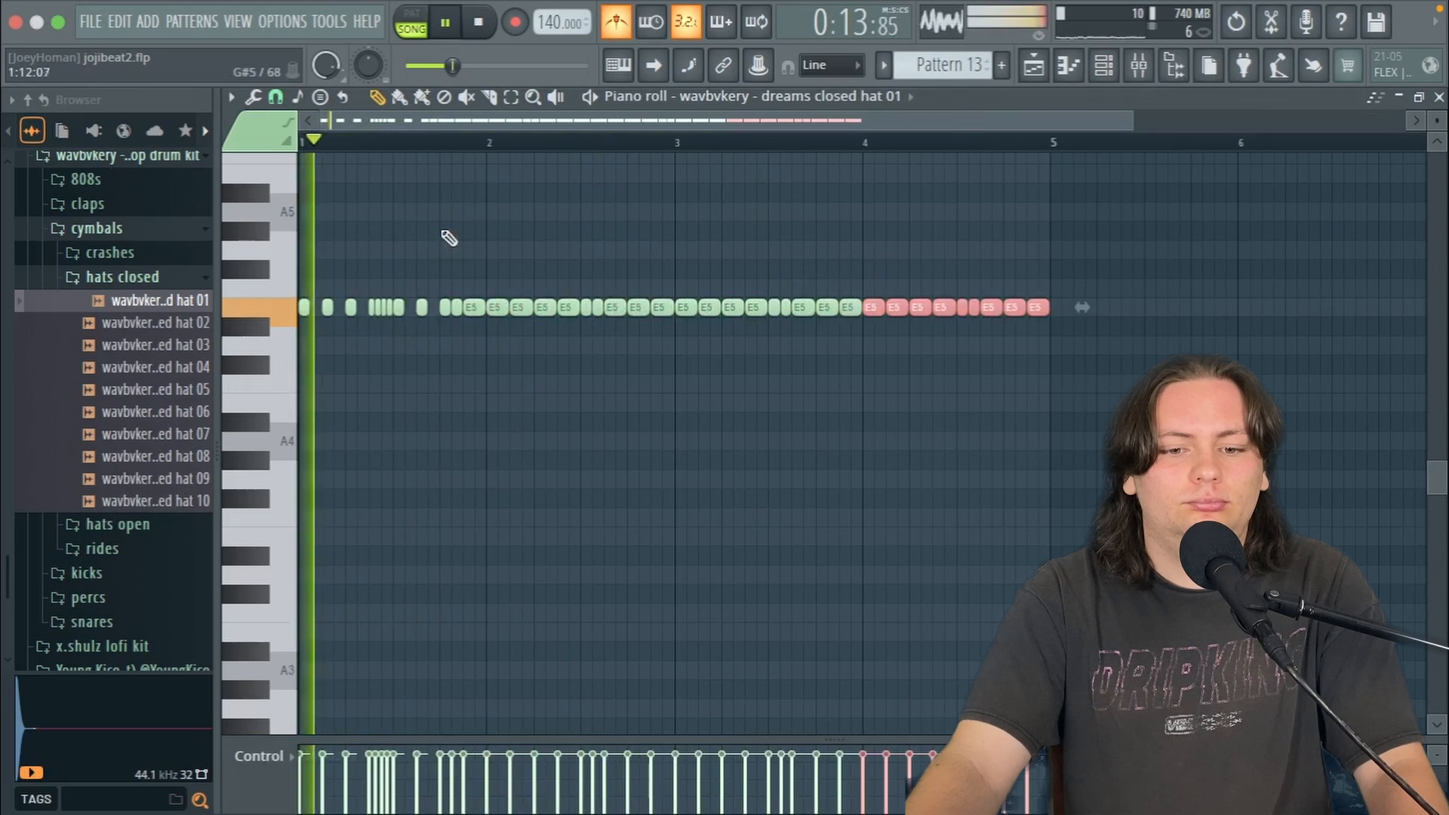
Step: Duplicate the four-bar closed hat 01 sequence in Pattern 13 into bars 5 to 8
{"action": "key", "text": "ctrl+s"}
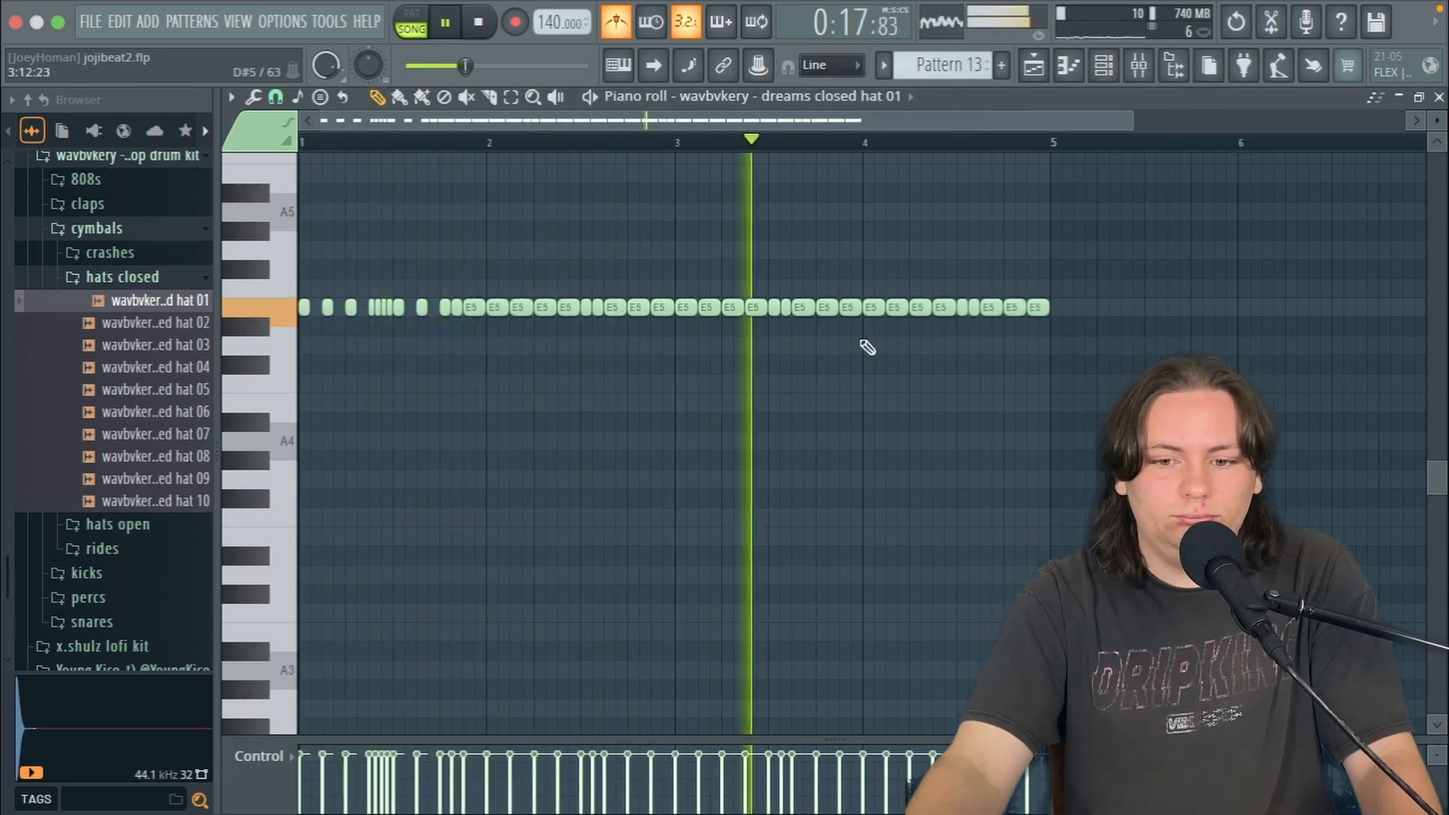
{"action": "left_click_drag", "start_coordinate": [1106, 279], "coordinate": [136, 373]}
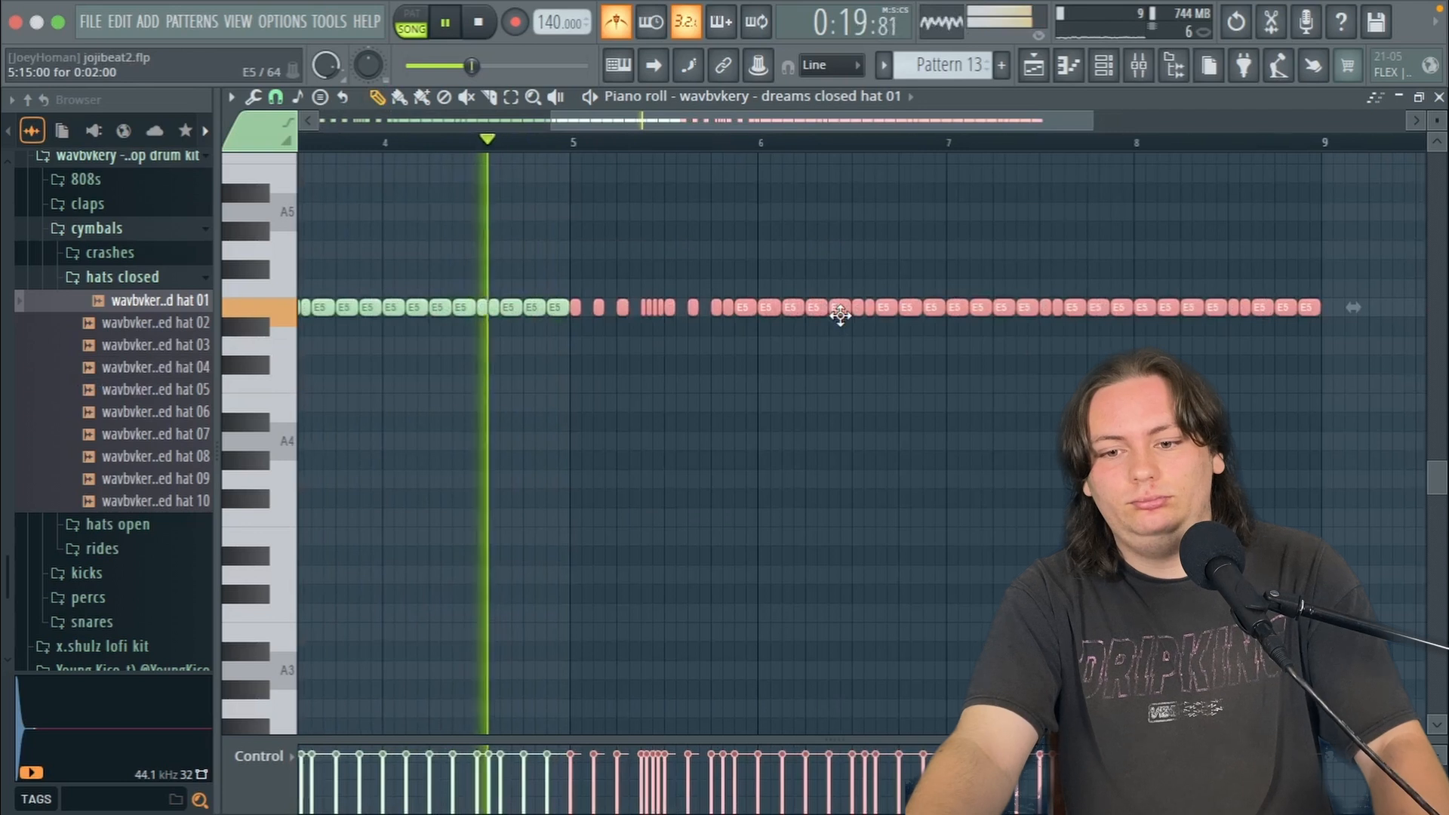
{"action": "key", "text": "ctrl+d"}
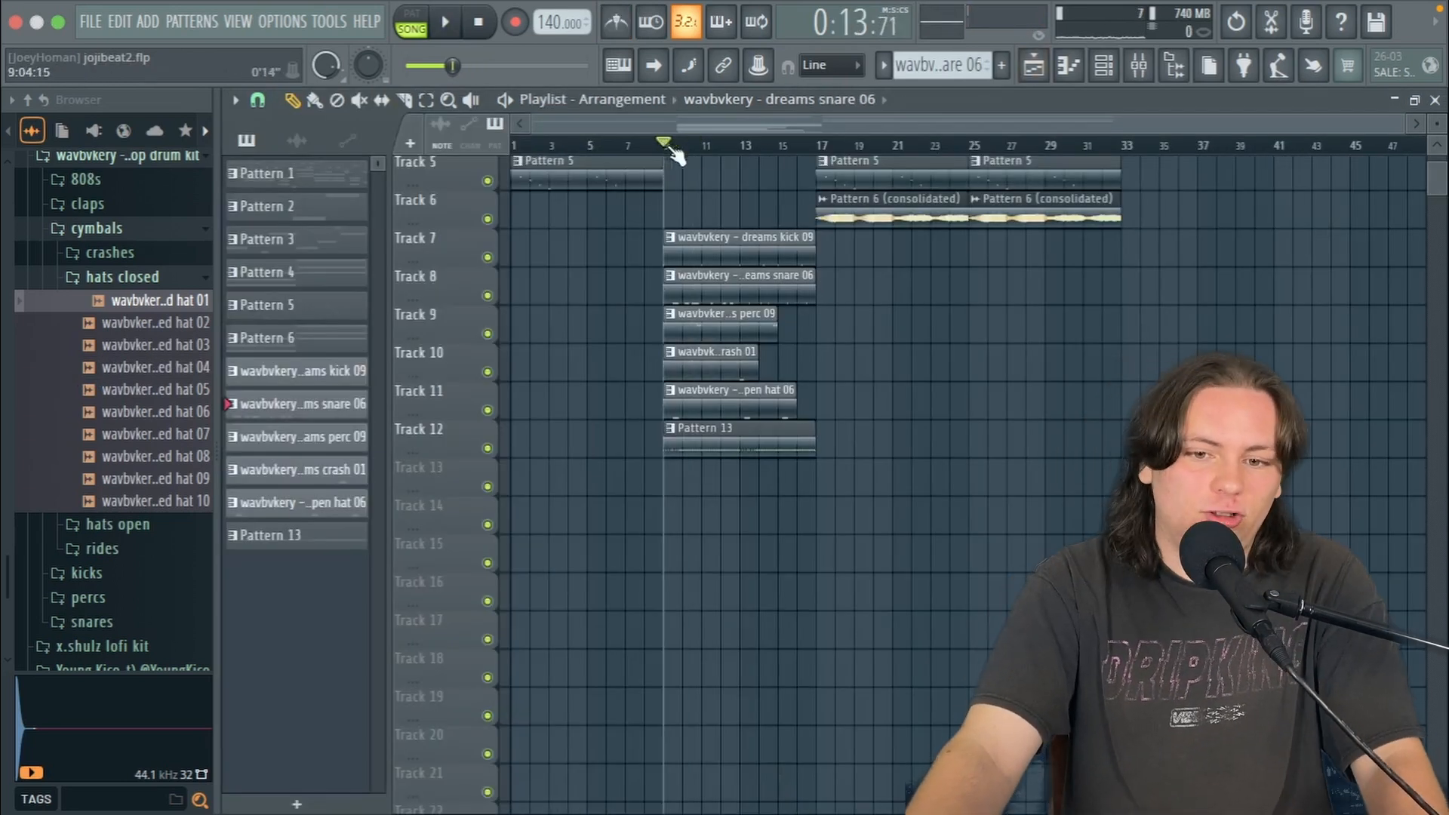
Step: Solo the closed hat track, Track 12, and bring in the other drum tracks up to Track 7 one by one while auditioning the beat
{"action": "right_click", "coordinate": [488, 450]}
{"action": "left_click", "coordinate": [487, 410]}
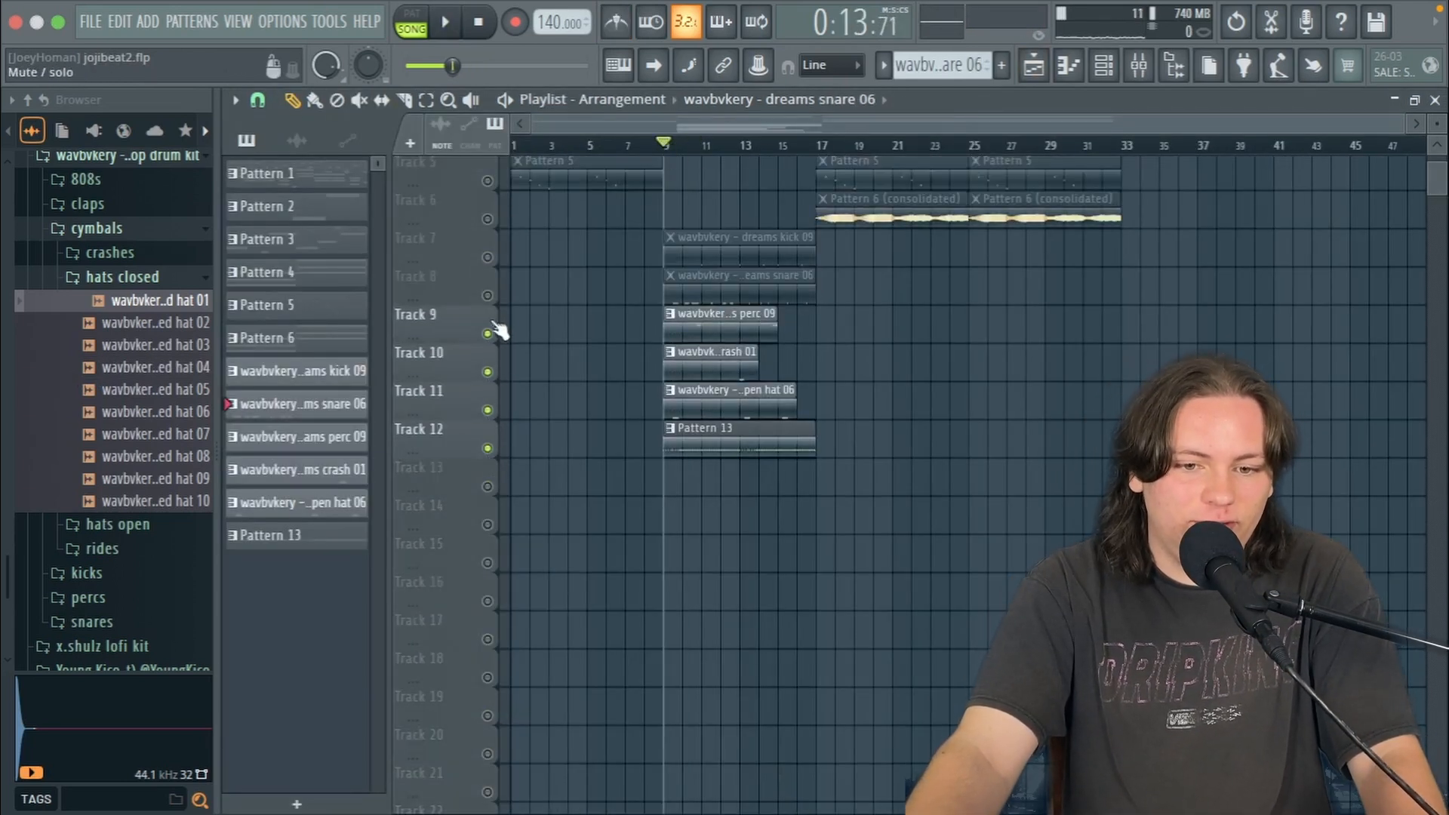
{"action": "left_click", "coordinate": [488, 257]}
{"action": "key", "text": "space"}
{"action": "scroll", "coordinate": [863, 278], "scroll_direction": "up", "scroll_amount": 2}
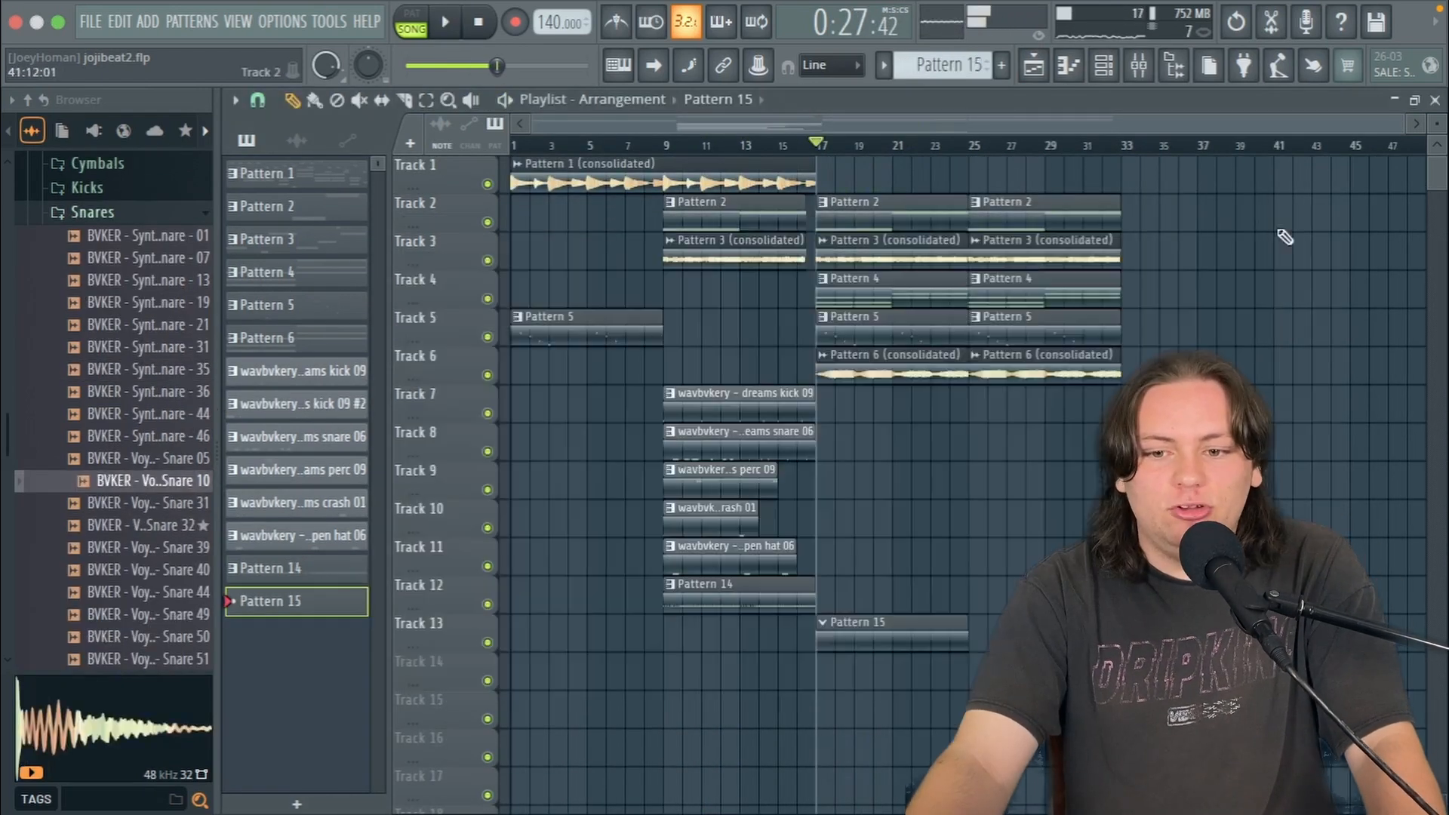
Step: Move the bar 17 clips on Tracks 2 to 6 eight bars later to start at bar 25
{"action": "left_click_drag", "start_coordinate": [1214, 154], "coordinate": [849, 396]}
{"action": "left_click_drag", "start_coordinate": [869, 219], "coordinate": [1019, 212]}
{"action": "left_click", "coordinate": [918, 265], "text": "super"}
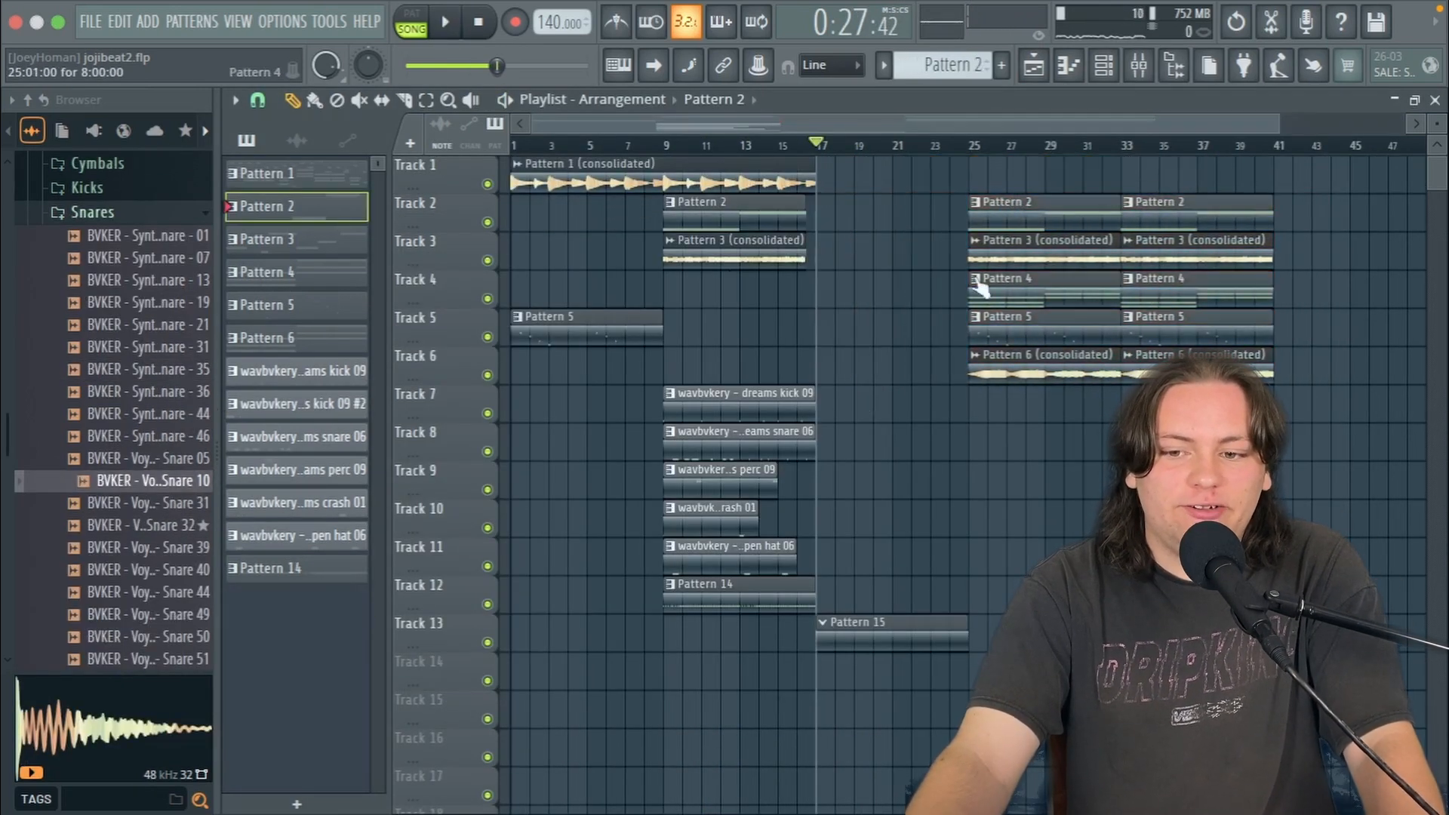
Step: Try copies of the consolidated Pattern 3 and Pattern 6 clips at bar 17 on Tracks 3 and 6
{"action": "scroll", "coordinate": [1050, 202], "scroll_direction": "up", "scroll_amount": 3}
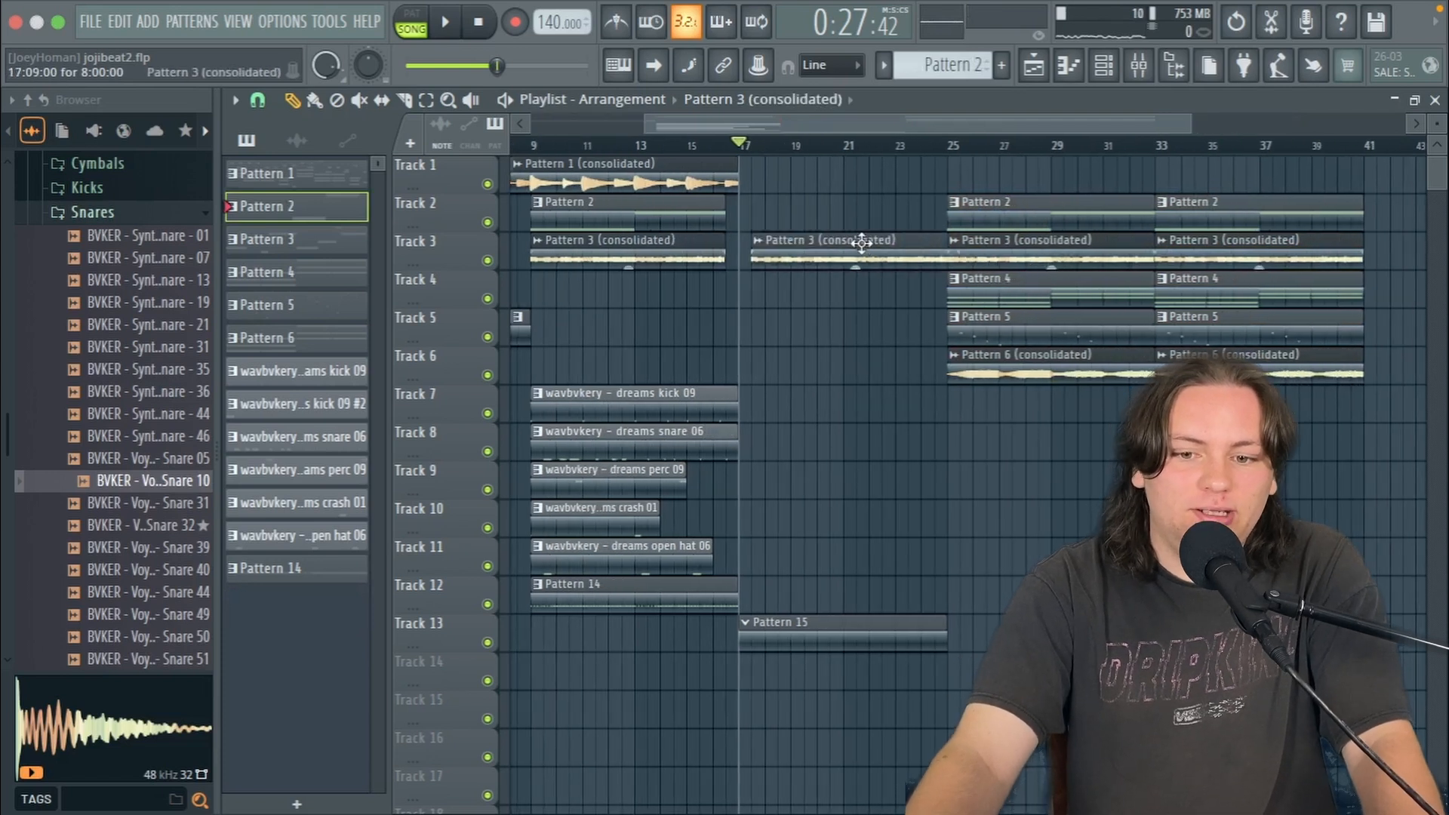
{"action": "key", "text": "space"}
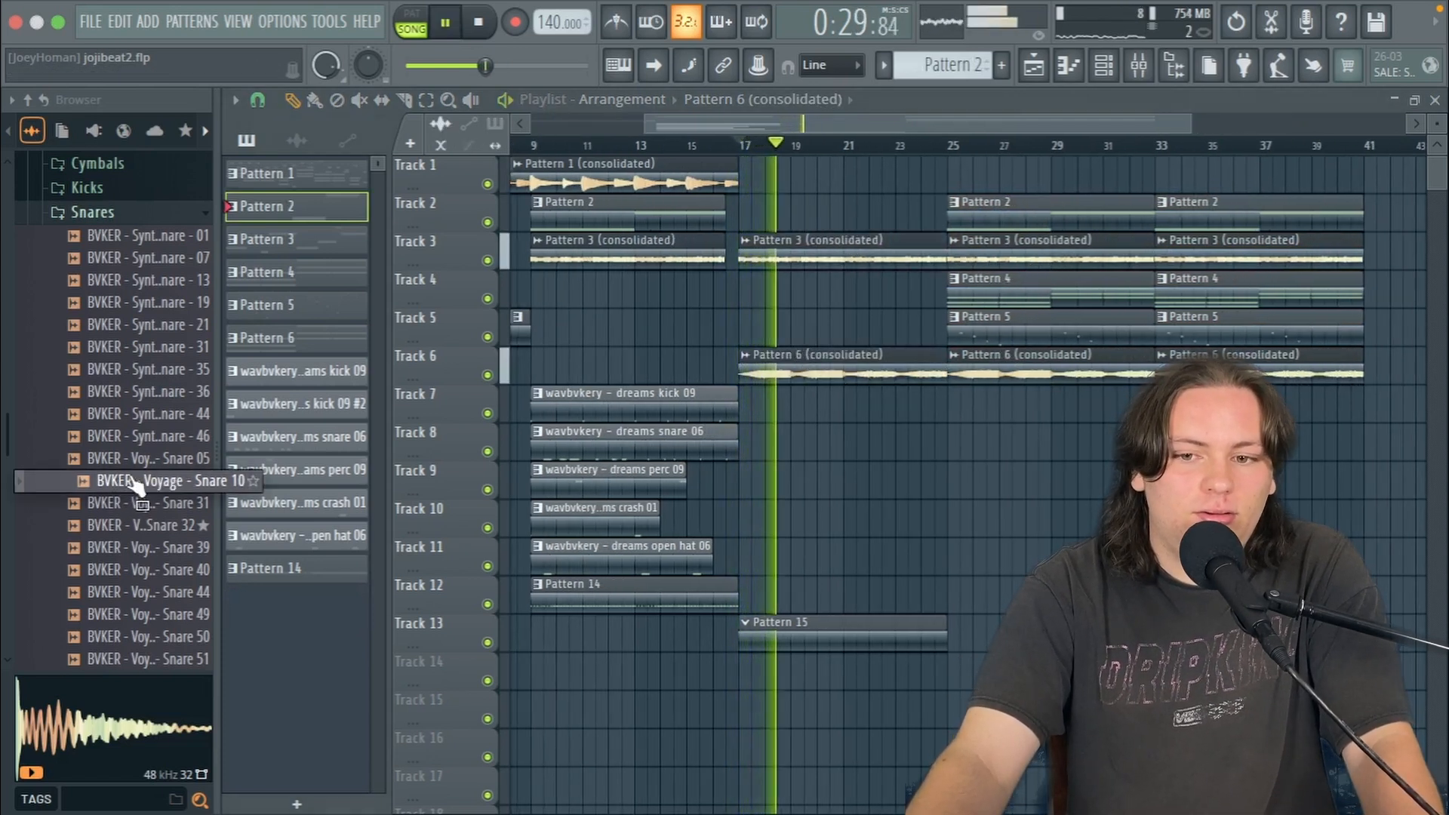
{"action": "key", "text": "space"}
{"action": "key", "text": "Delete"}
Step: Copy the Pattern 4 and Pattern 5 clips into the gap before bar 25 and audition them with the BVKER snares
{"action": "left_click_drag", "start_coordinate": [1036, 291], "coordinate": [834, 289]}
{"action": "key", "text": "space"}
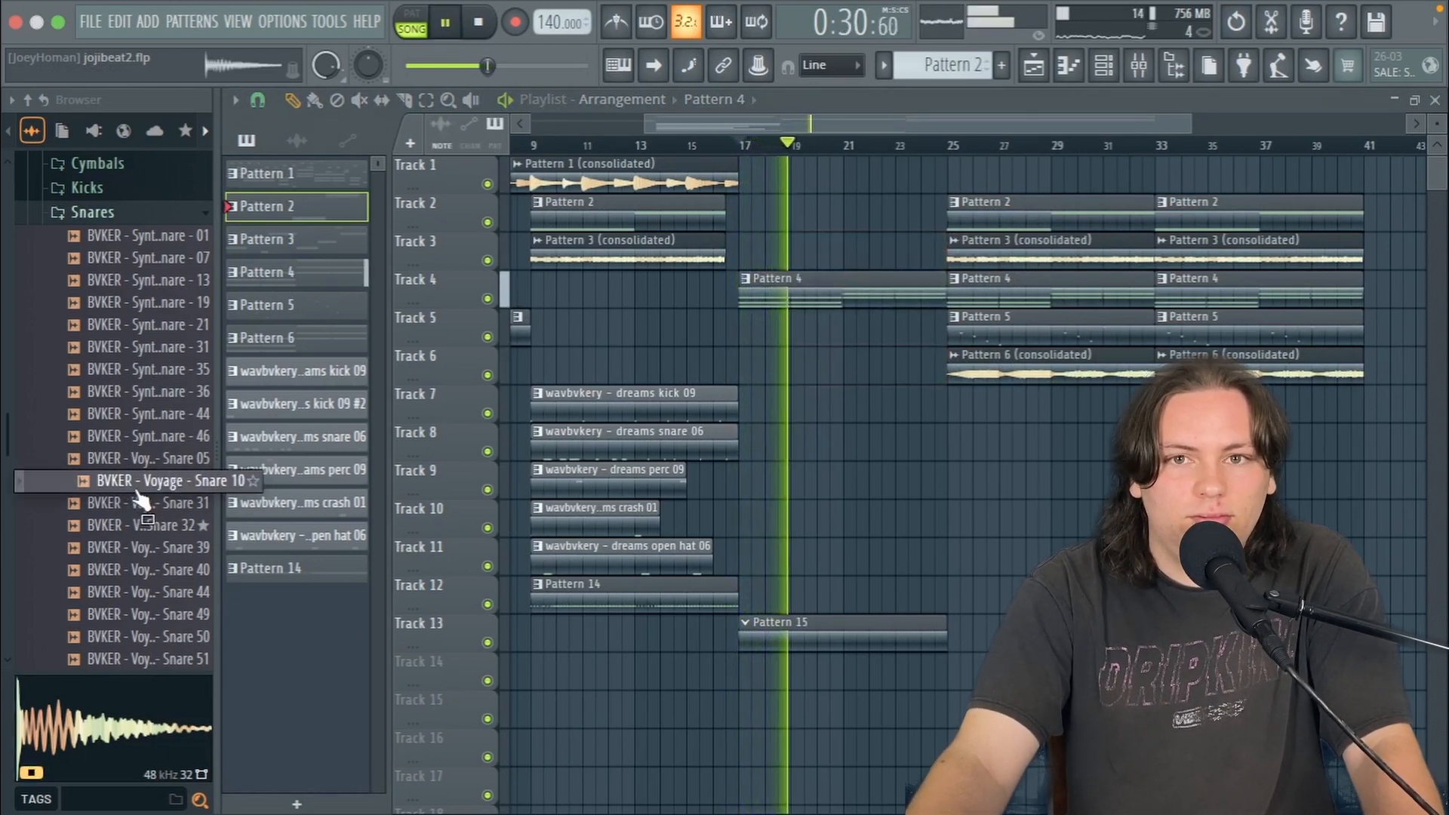
{"action": "key", "text": "space"}
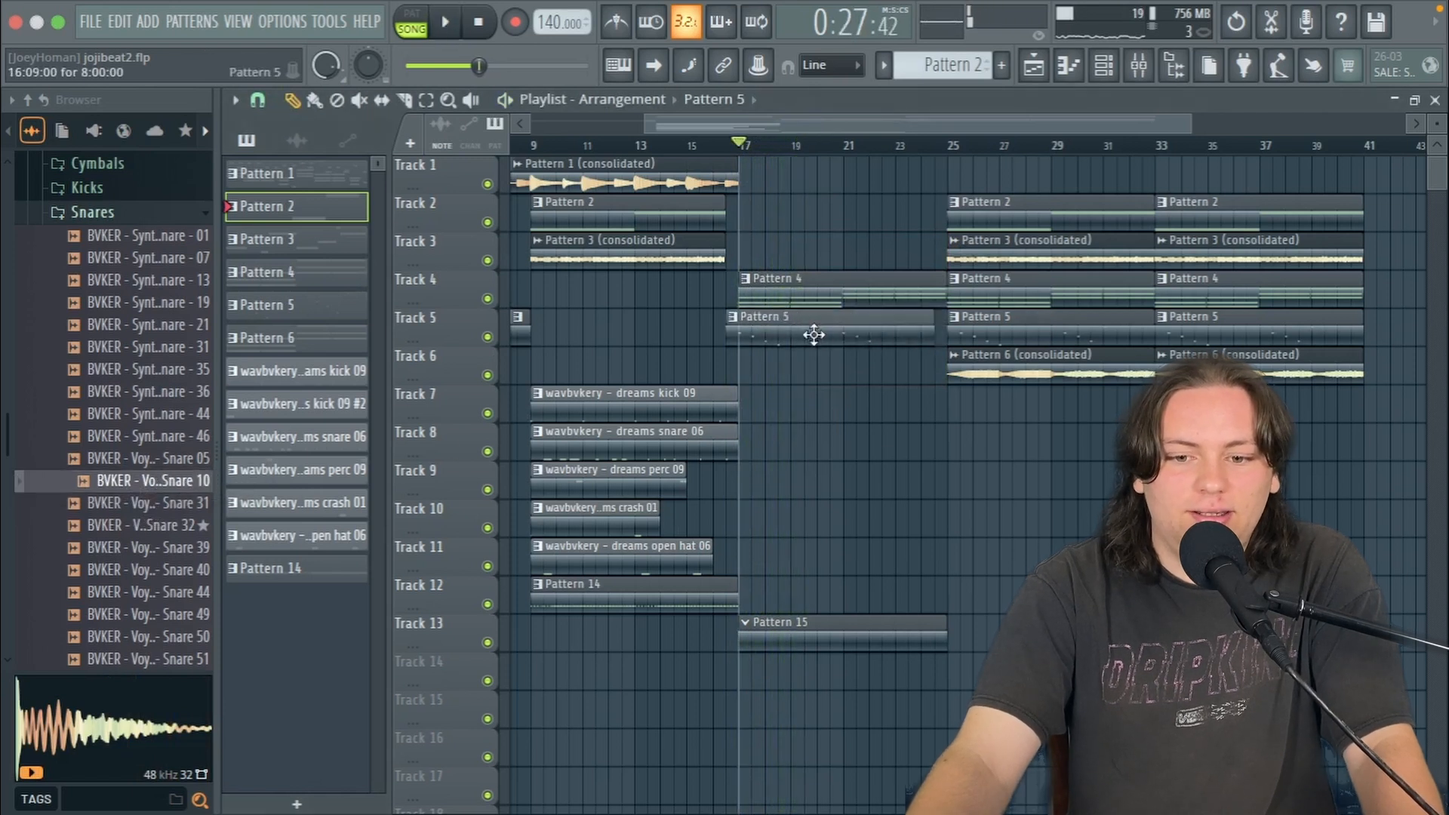
{"action": "key", "text": "space"}
{"action": "left_click_drag", "start_coordinate": [129, 482], "coordinate": [139, 495]}
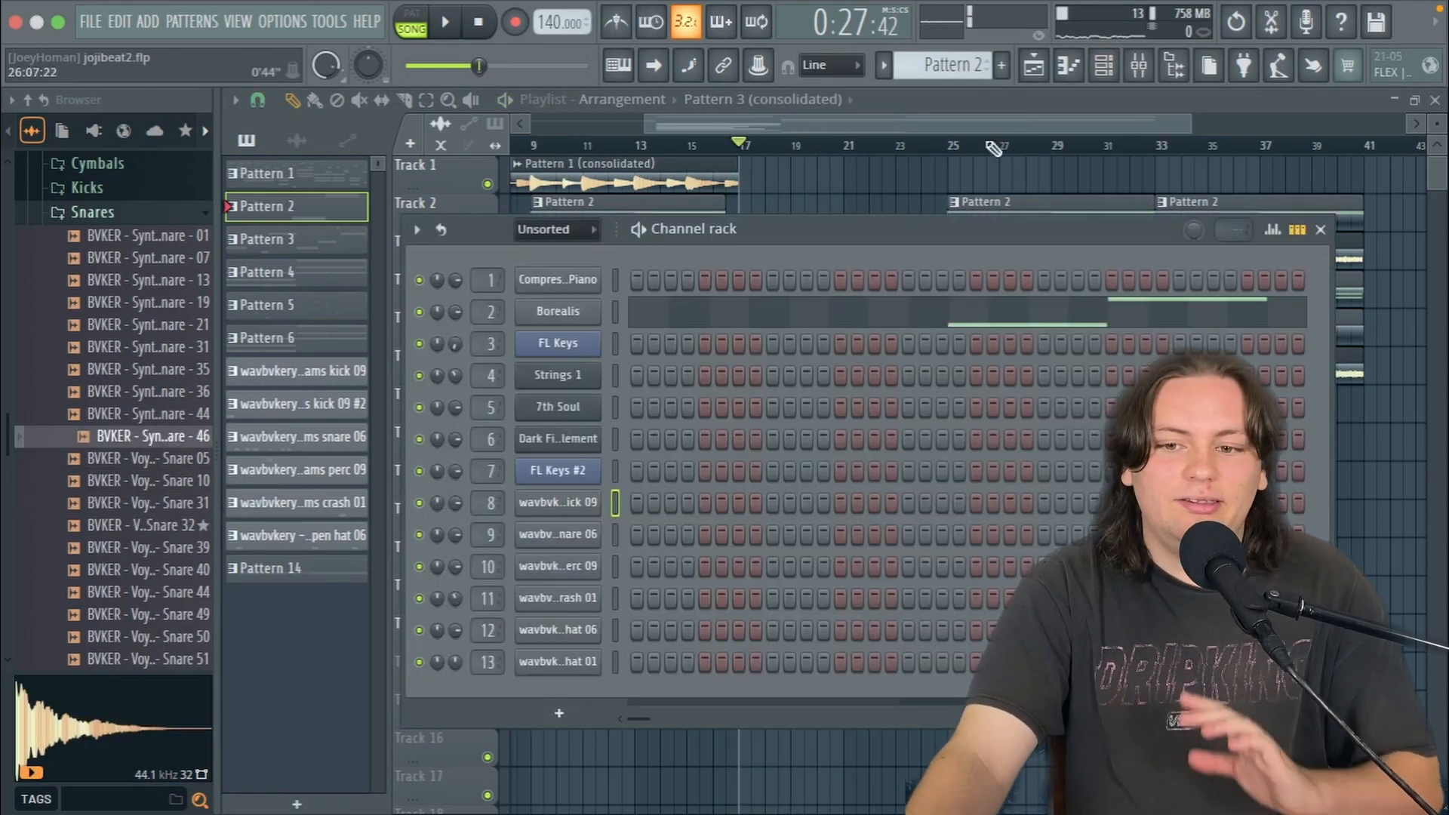
Step: Switch to Pattern 15 and load BVKER - Synthwave - Snare - 46 as a new channel in the channel rack
{"action": "scroll", "coordinate": [949, 67], "scroll_direction": "down", "scroll_amount": 8}
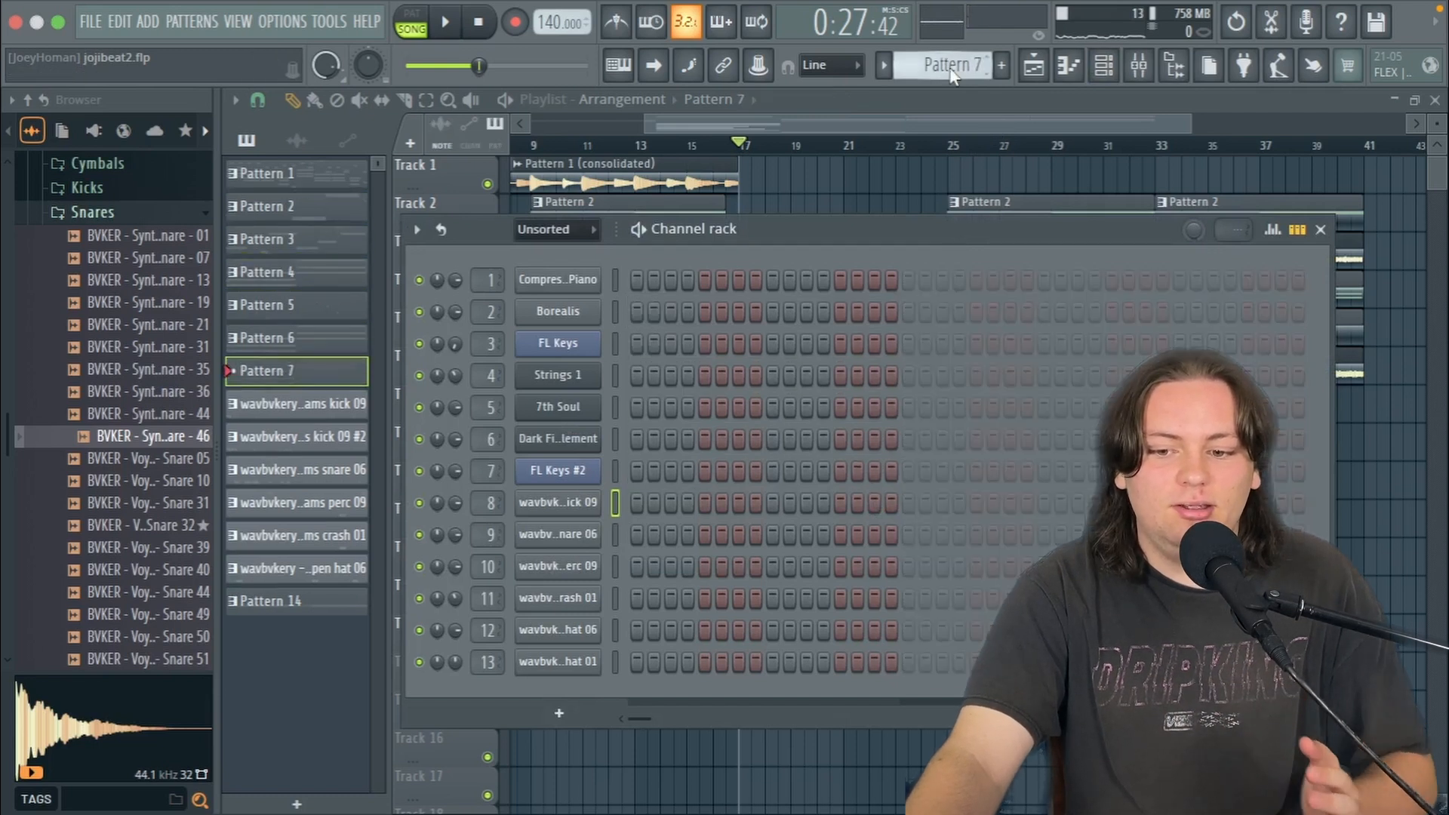
{"action": "scroll", "coordinate": [959, 74], "scroll_direction": "down", "scroll_amount": 4}
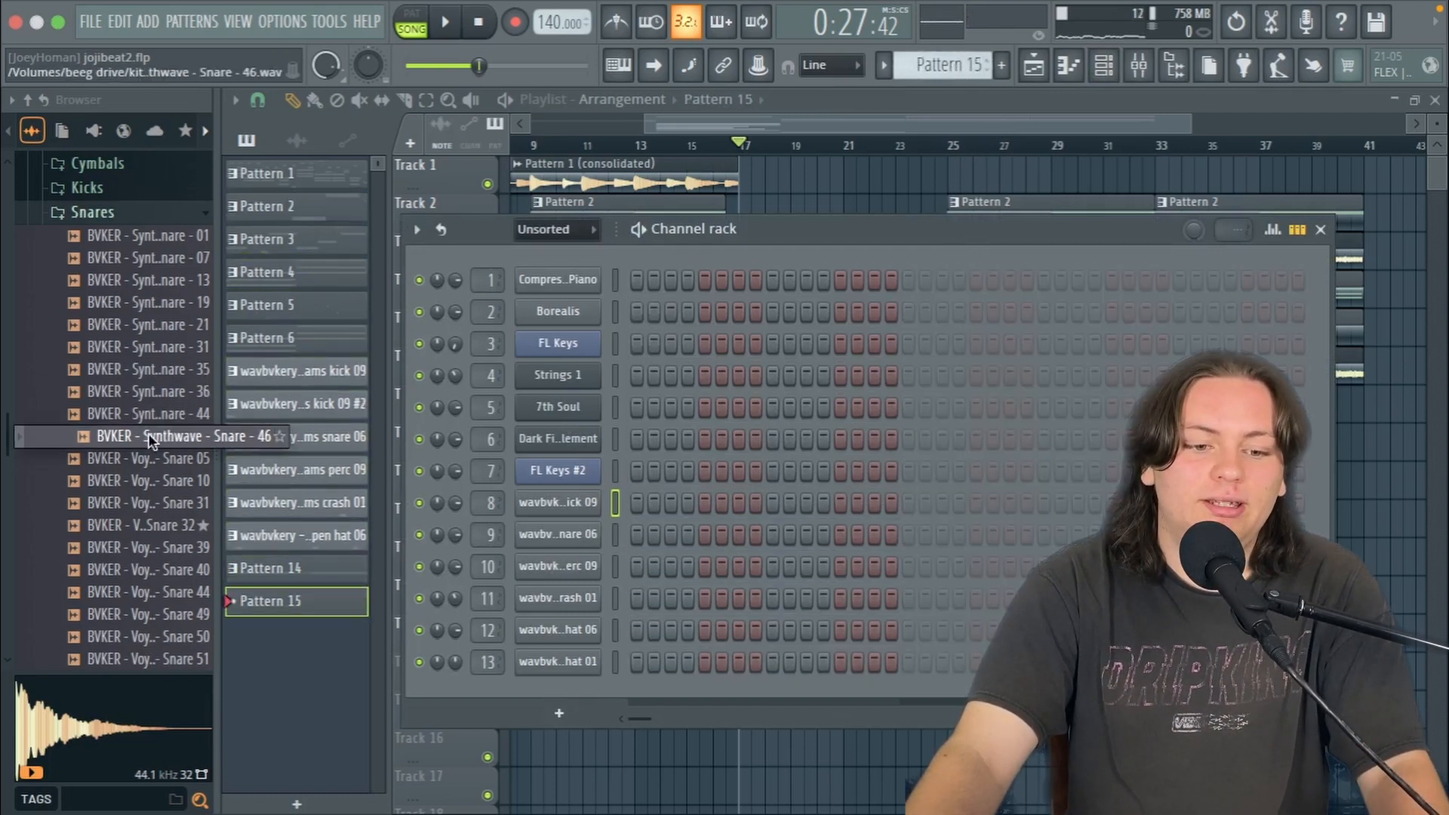
{"action": "left_click_drag", "start_coordinate": [633, 747], "coordinate": [550, 689]}
Step: Place C5 hits for the Synthwave Snare 46 across bars 1 to 3 of Pattern 15 and check them in playback
{"action": "left_click", "coordinate": [325, 384]}
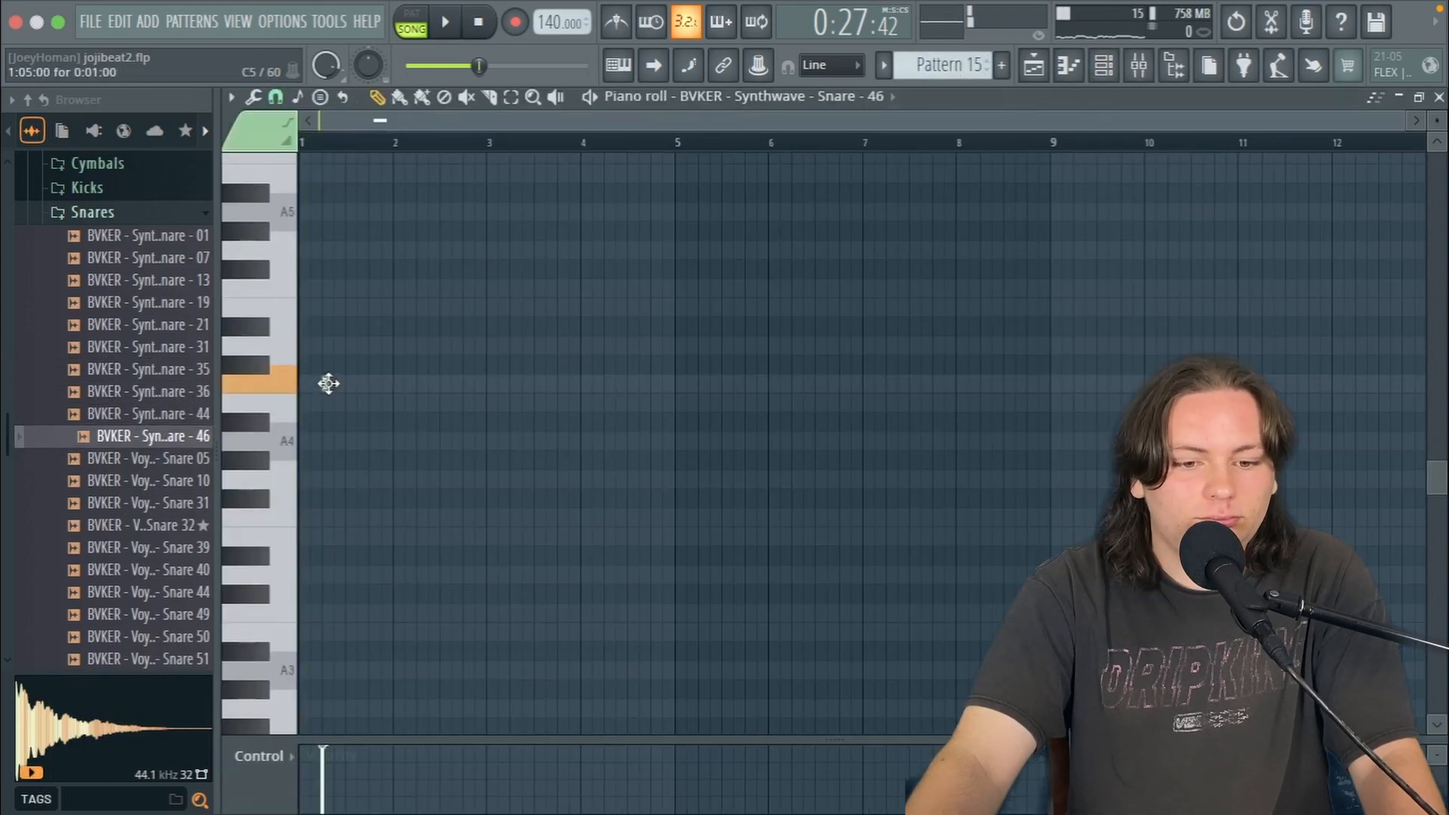
{"action": "key", "text": "space"}
{"action": "left_click", "coordinate": [371, 384]}
{"action": "left_click", "coordinate": [419, 383]}
{"action": "left_click", "coordinate": [466, 383]}
{"action": "left_click", "coordinate": [477, 384]}
{"action": "left_click", "coordinate": [525, 383]}
{"action": "key", "text": "space"}
{"action": "right_click", "coordinate": [554, 388], "text": "ctrl"}
{"action": "right_click", "coordinate": [552, 390], "text": "ctrl"}
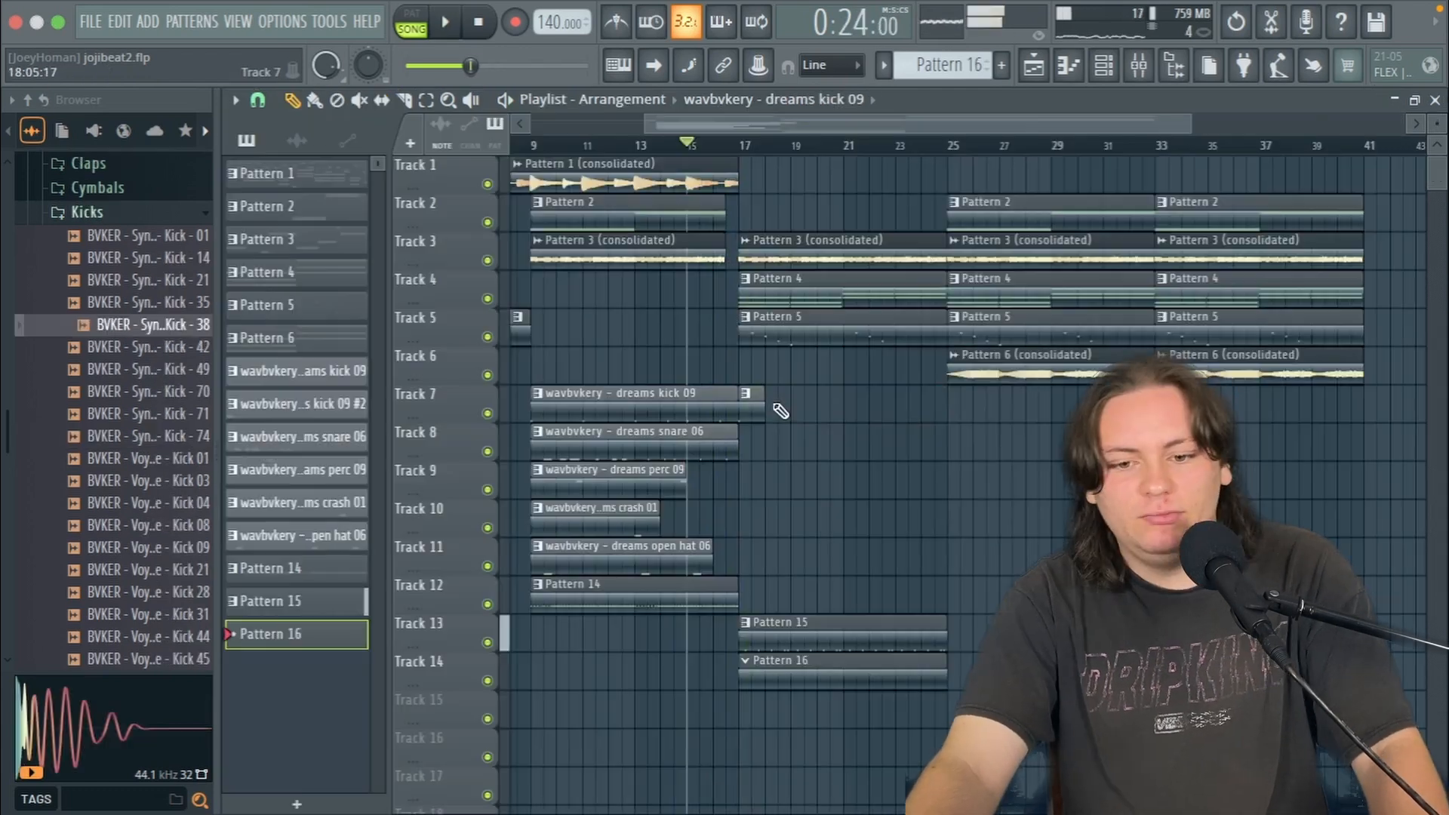
Step: Trim the dreams kick 09 clip at bar 17 on Track 7 to one beat and play it back
{"action": "scroll", "coordinate": [745, 403], "scroll_direction": "up", "scroll_amount": 5}
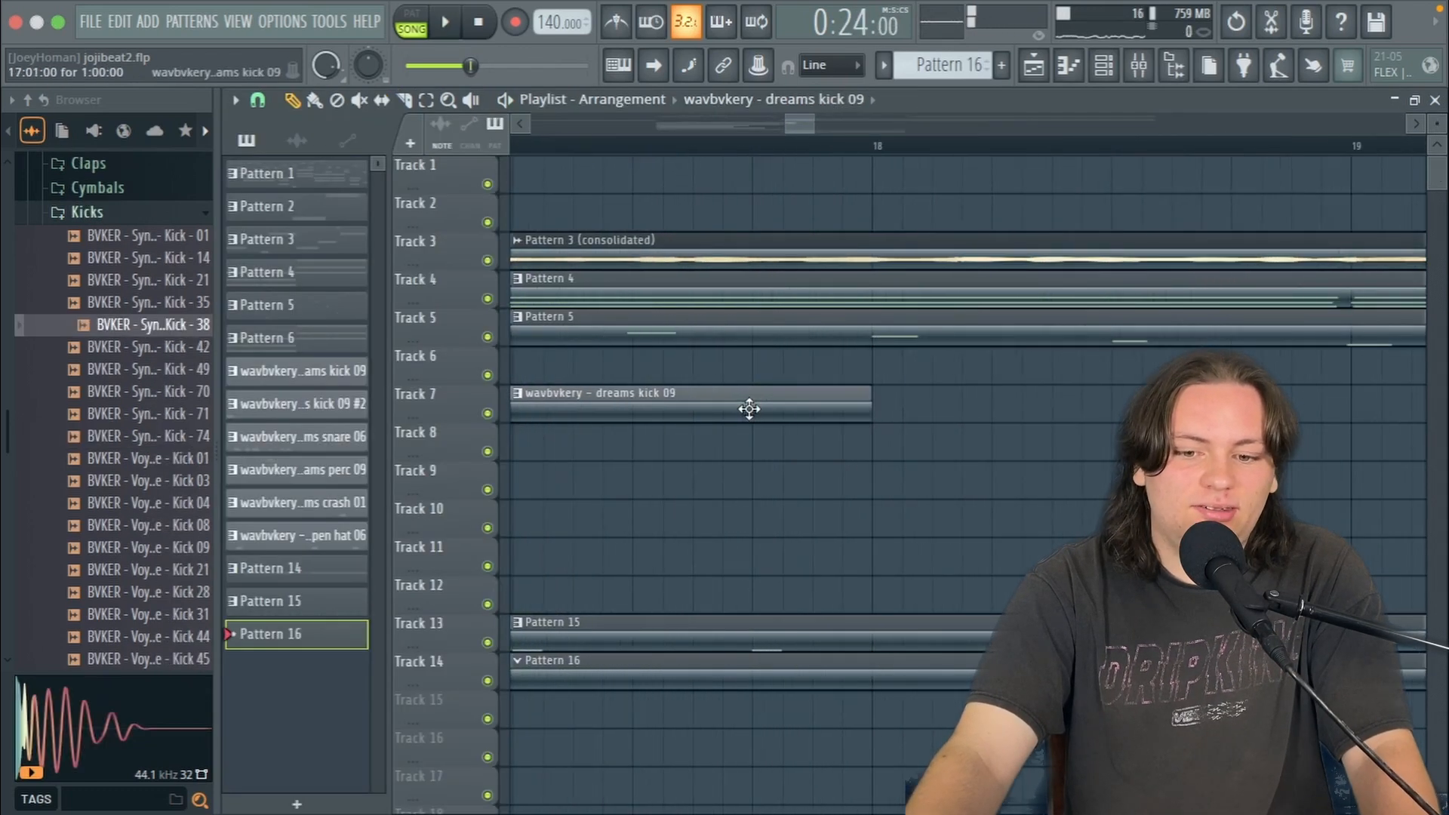
{"action": "left_click_drag", "start_coordinate": [880, 399], "coordinate": [619, 400]}
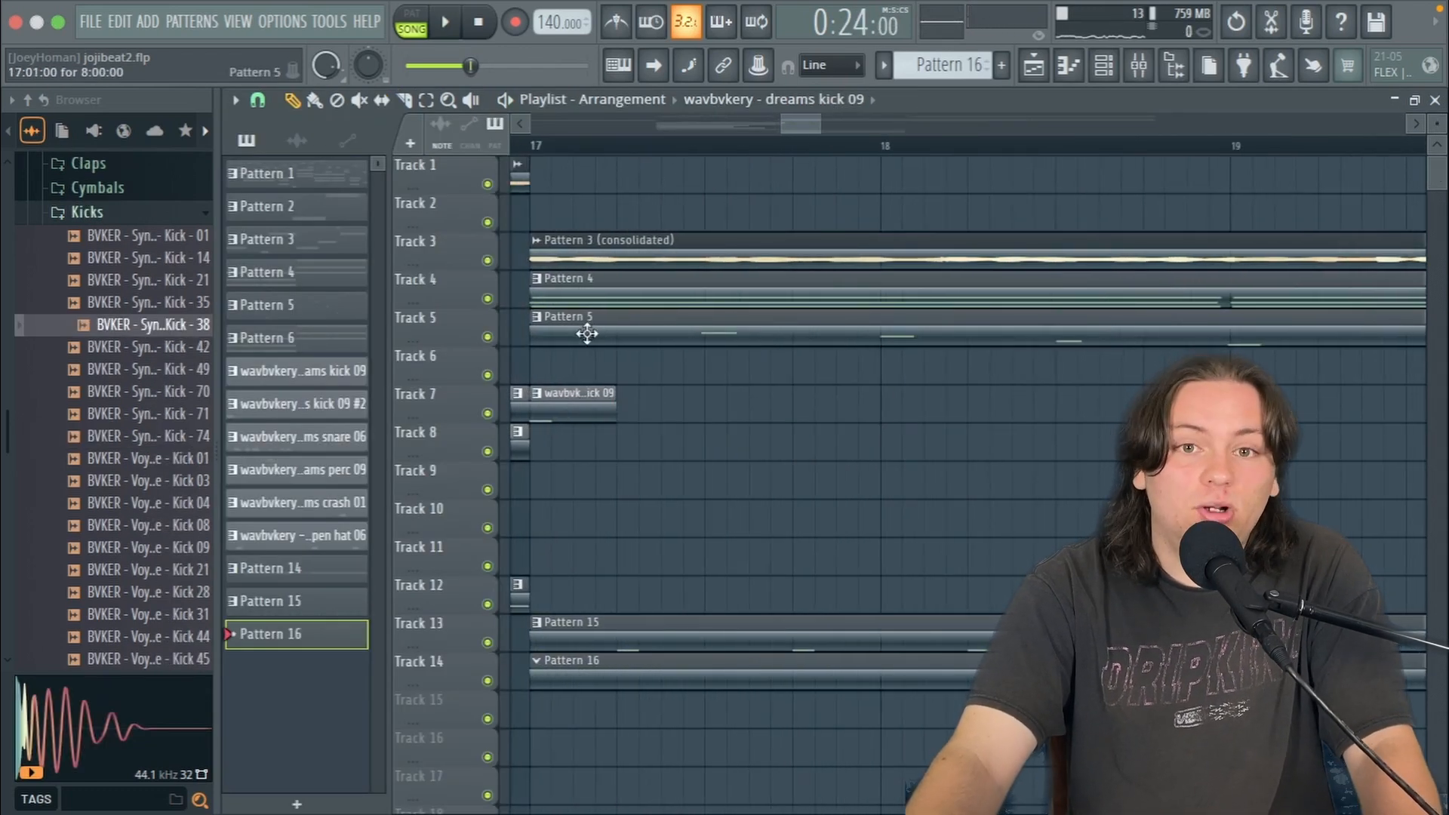
{"action": "scroll", "coordinate": [656, 342], "scroll_direction": "down", "scroll_amount": 4}
{"action": "scroll", "coordinate": [598, 391], "scroll_direction": "up", "scroll_amount": 7}
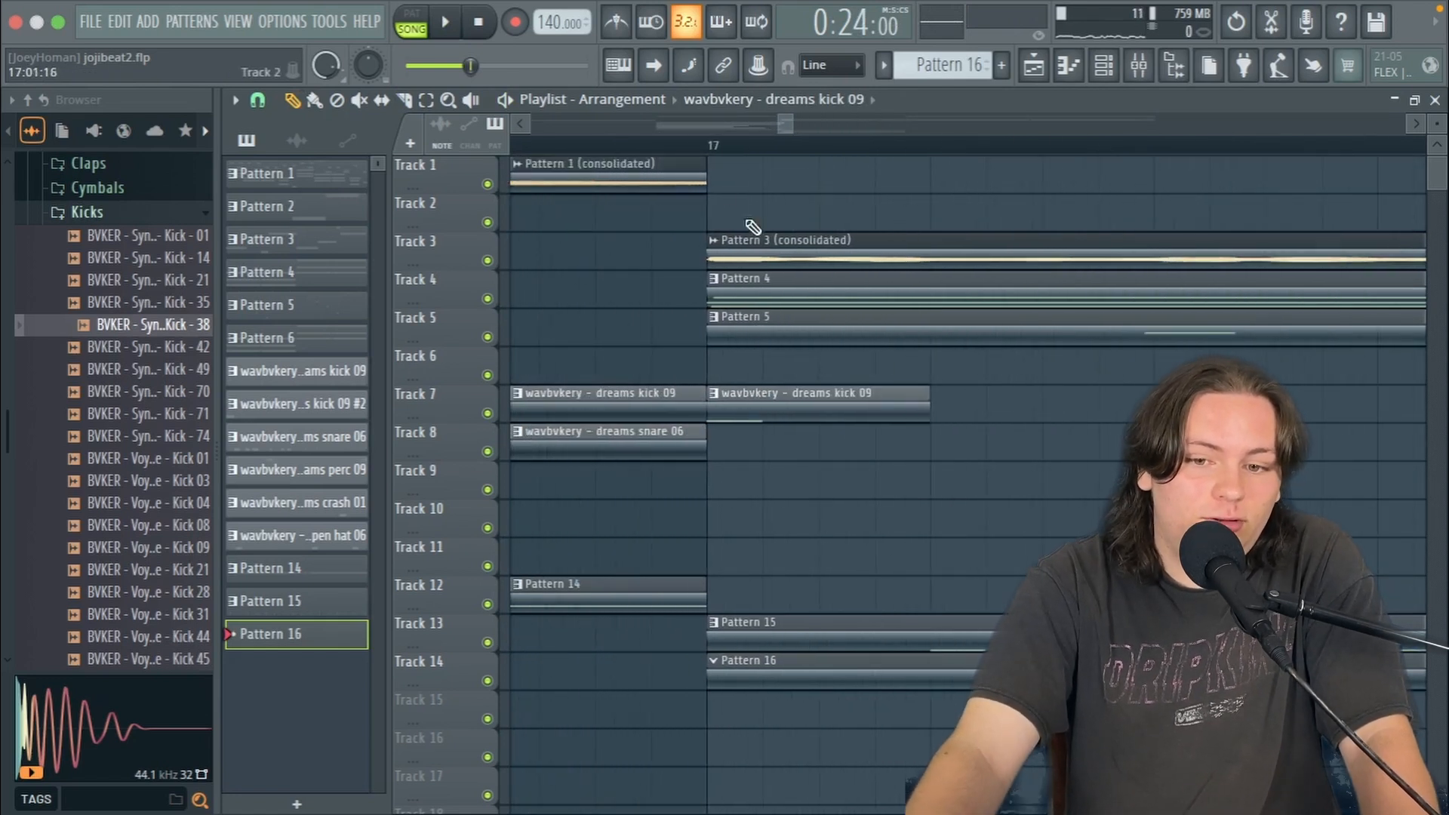
{"action": "key", "text": "space"}
{"action": "key", "text": "space"}
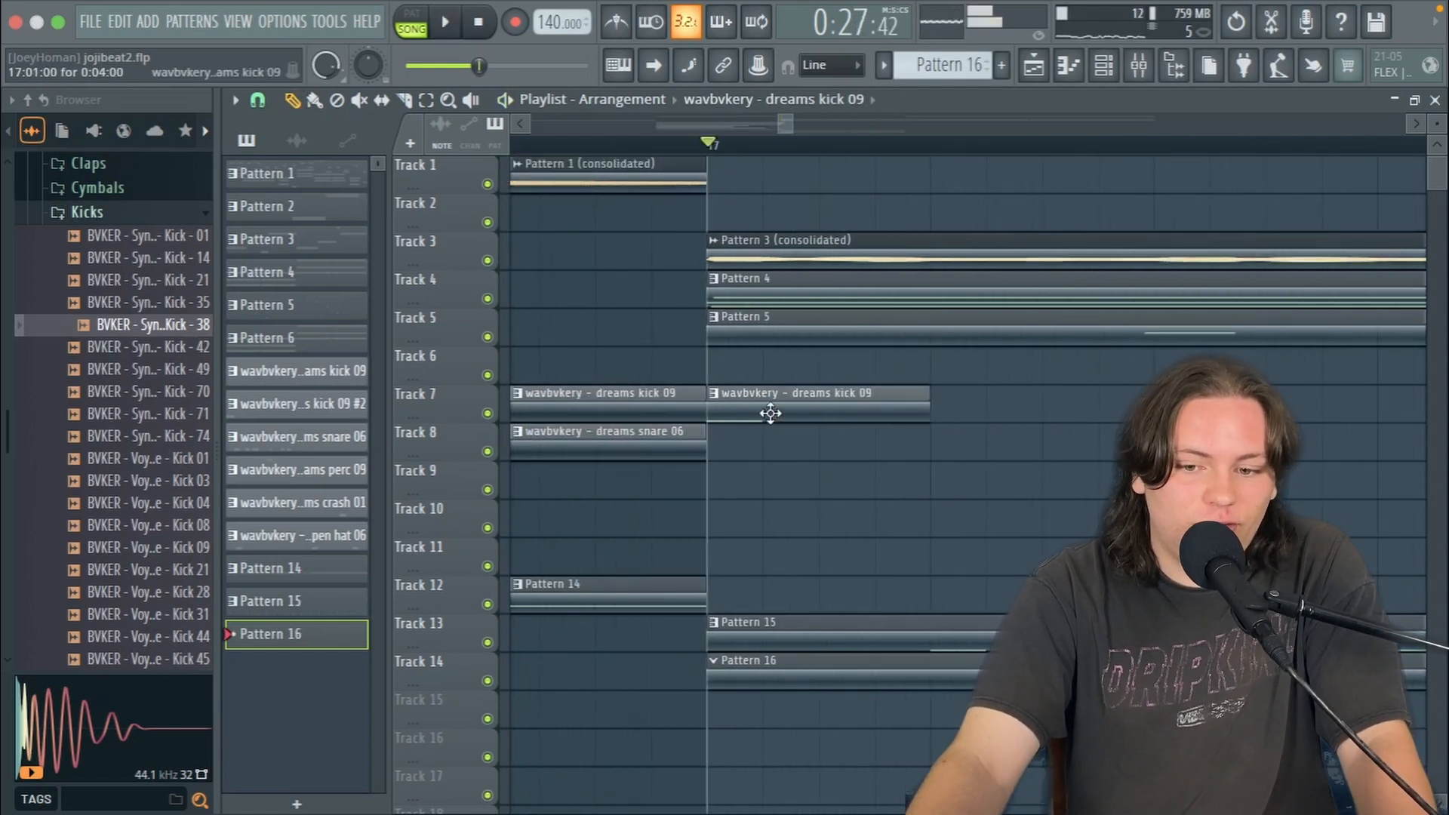
Step: Place repeated one-beat dreams kick 09 clips on Track 7 from bar 17 and check their rhythm in playback
{"action": "left_click_drag", "start_coordinate": [1110, 471], "coordinate": [998, 435]}
{"action": "key", "text": "space"}
{"action": "left_click", "coordinate": [1208, 412]}
{"action": "key", "text": "space"}
{"action": "scroll", "coordinate": [921, 434], "scroll_direction": "down", "scroll_amount": 4}
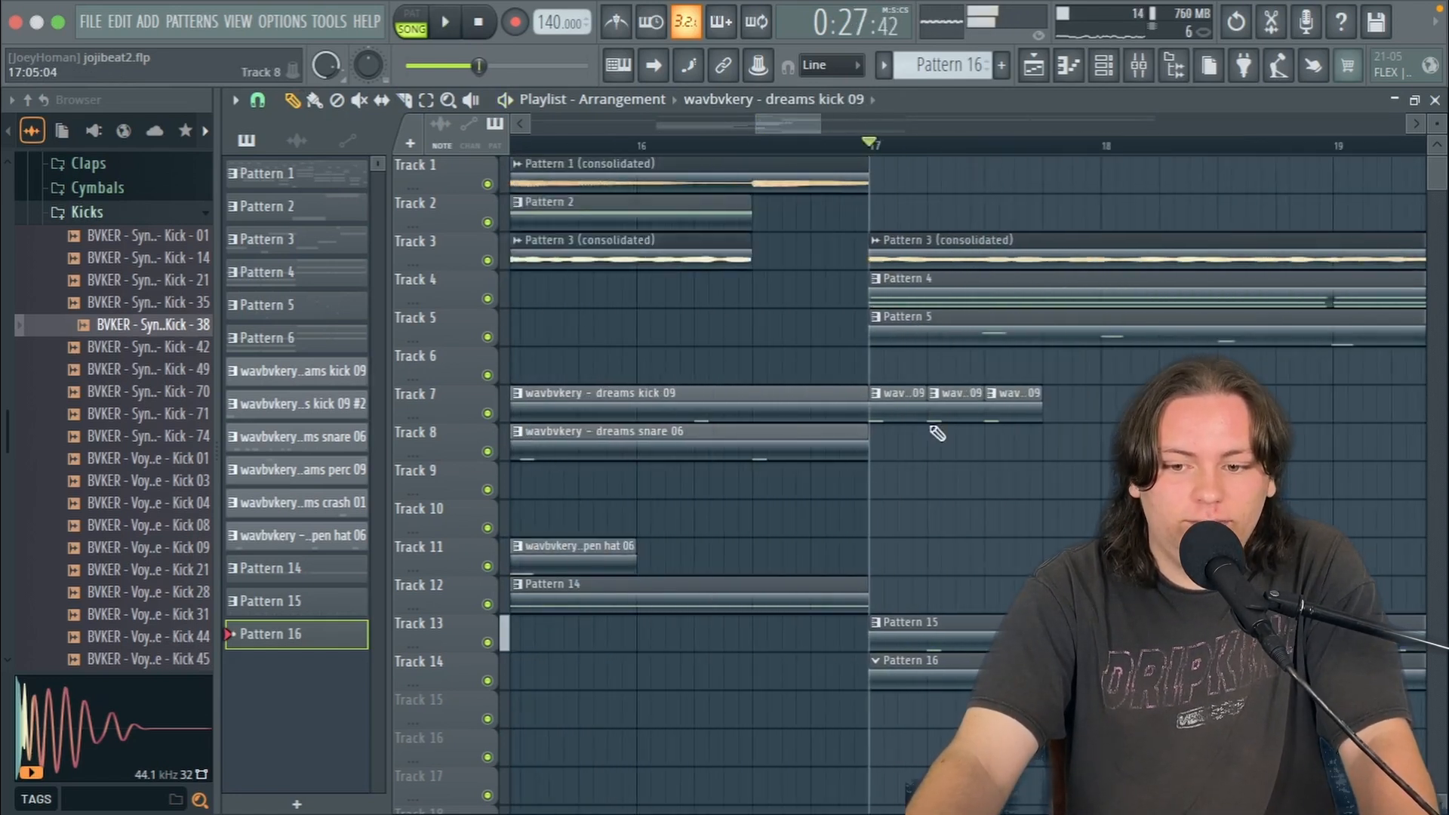
{"action": "scroll", "coordinate": [891, 424], "scroll_direction": "up", "scroll_amount": 4}
{"action": "scroll", "coordinate": [860, 421], "scroll_direction": "down", "scroll_amount": 2}
{"action": "key", "text": "space"}
{"action": "key", "text": "space"}
Step: Rework the bar 17 kick rhythm on Track 7 by adding, shifting and deleting clips while listening
{"action": "right_click", "coordinate": [785, 415]}
{"action": "key", "text": "space"}
{"action": "left_click_drag", "start_coordinate": [856, 414], "coordinate": [970, 409]}
{"action": "left_click", "coordinate": [977, 403]}
{"action": "key", "text": "space"}
{"action": "key", "text": "space"}
{"action": "right_click", "coordinate": [992, 408]}
{"action": "key", "text": "space"}
{"action": "key", "text": "space"}
Step: Extend the Track 7 kick rhythm into bar 18 with clips on the downbeat and just after beat 3
{"action": "left_click", "coordinate": [854, 413]}
{"action": "key", "text": "space"}
{"action": "key", "text": "space"}
{"action": "right_click", "coordinate": [850, 410]}
{"action": "scroll", "coordinate": [854, 417], "scroll_direction": "down", "scroll_amount": 2}
{"action": "left_click", "coordinate": [890, 414], "text": "ctrl"}
{"action": "left_click_drag", "start_coordinate": [729, 414], "coordinate": [1090, 399]}
{"action": "key", "text": "space"}
{"action": "key", "text": "space"}
{"action": "scroll", "coordinate": [889, 417], "scroll_direction": "right", "scroll_amount": 5}
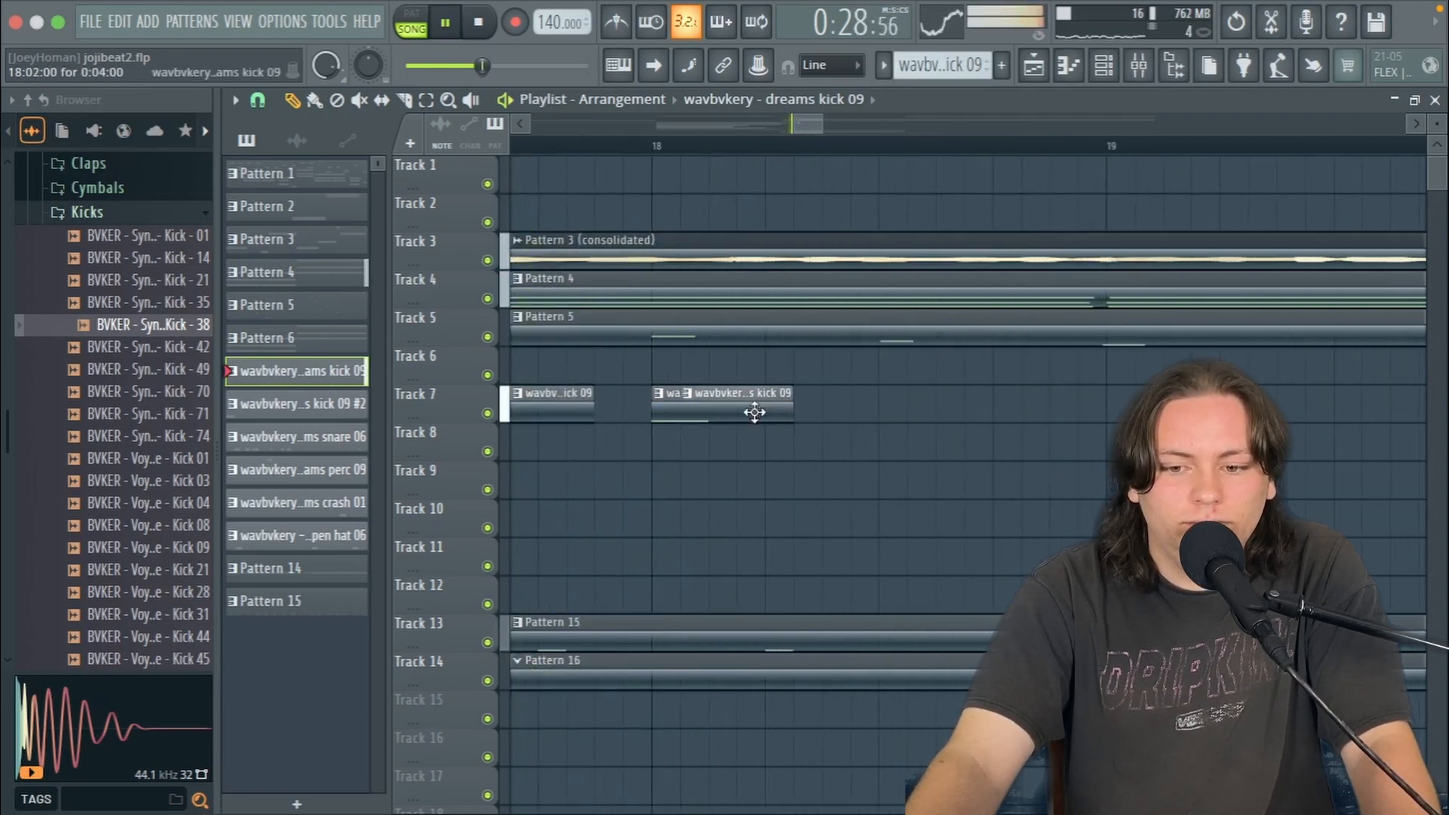
{"action": "left_click_drag", "start_coordinate": [742, 410], "coordinate": [1009, 417]}
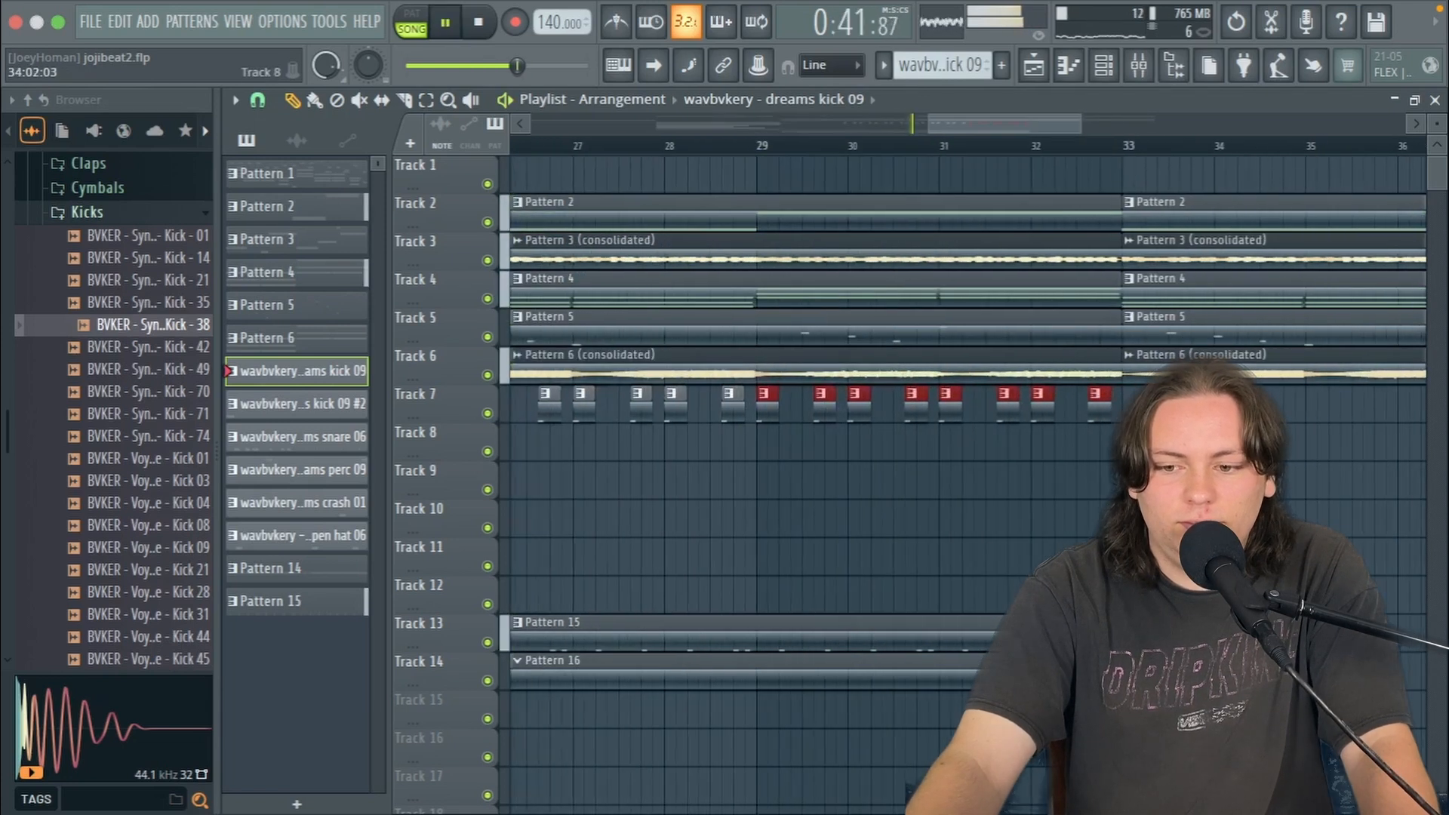
Step: Duplicate the bar 25 to 33 kick, Pattern 15 and Pattern 16 clips so they repeat from bar 33
{"action": "left_click_drag", "start_coordinate": [1132, 387], "coordinate": [766, 706]}
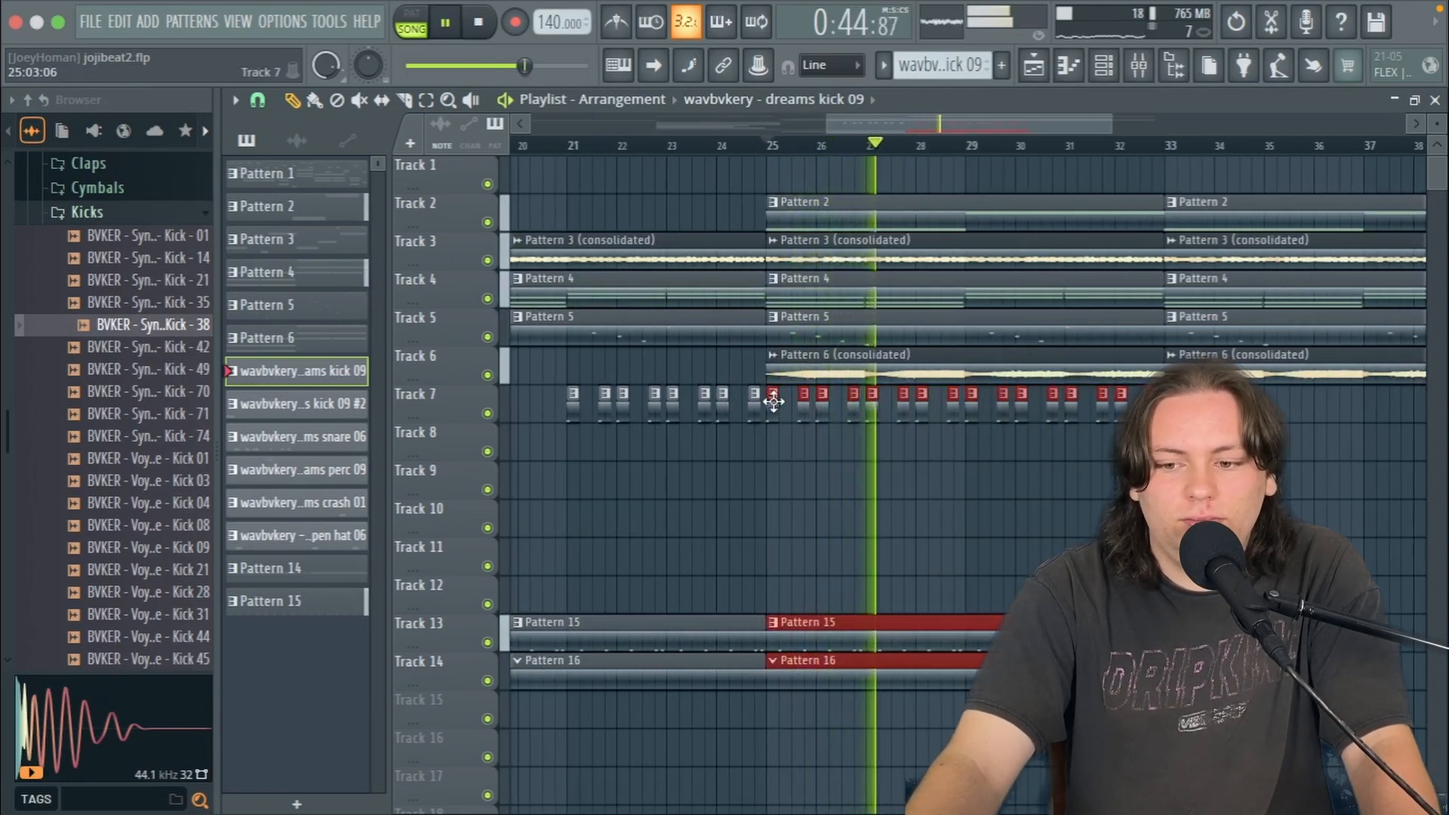
{"action": "left_click_drag", "start_coordinate": [773, 403], "coordinate": [1172, 406]}
{"action": "scroll", "coordinate": [953, 480], "scroll_direction": "down", "scroll_amount": 5}
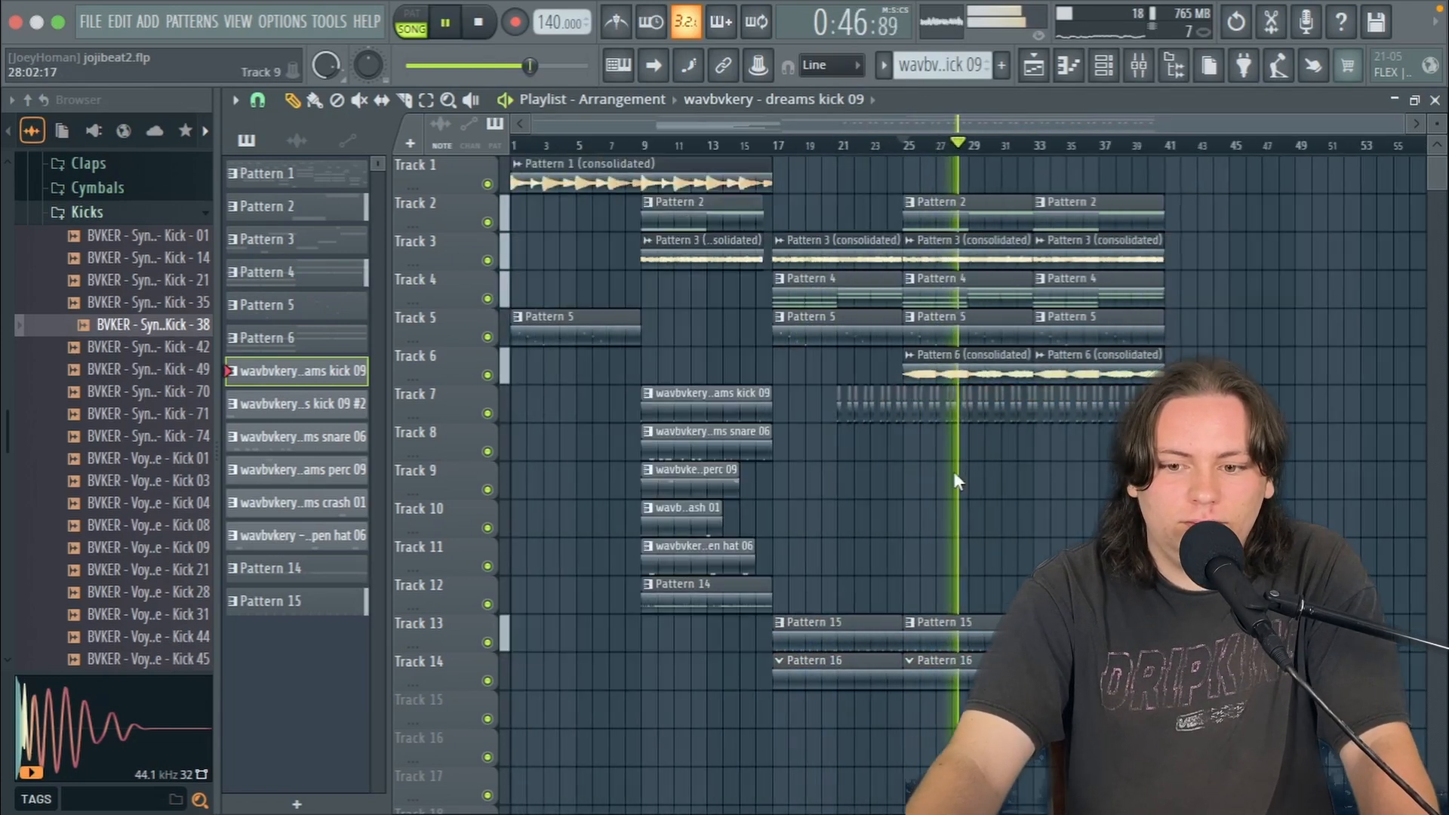
Step: Move the Pattern 15 and Pattern 16 clips up to Tracks 8 and 9, directly under the kick clips
{"action": "scroll", "coordinate": [966, 479], "scroll_direction": "up", "scroll_amount": 4}
{"action": "scroll", "coordinate": [1004, 469], "scroll_direction": "down", "scroll_amount": 2}
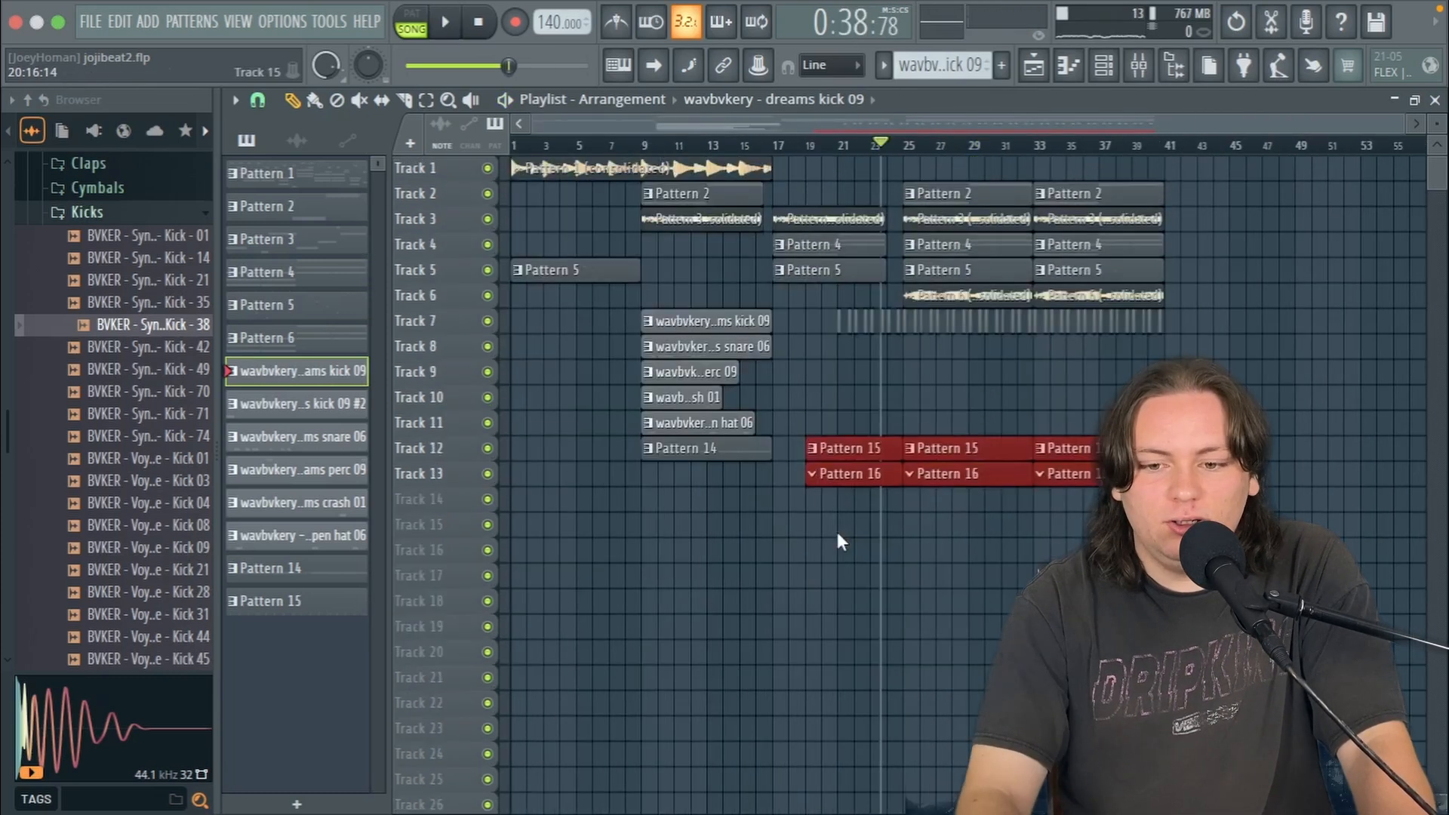
{"action": "key", "text": "ctrl+z"}
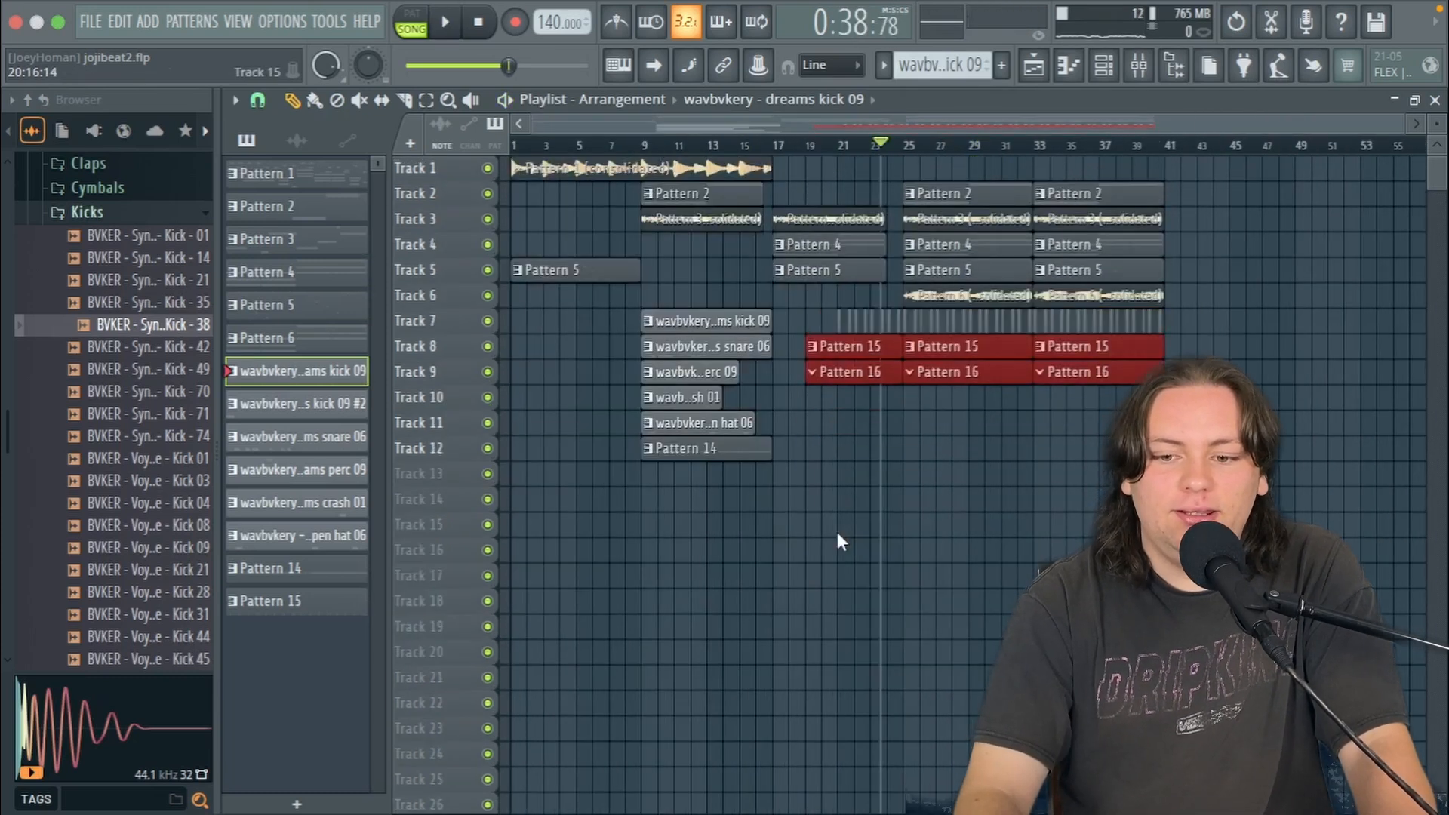
Step: Lower the velocity of every second Synthwave Closed Hat 06 note and repeat the hats through bar 8 of Pattern 16
{"action": "scroll", "coordinate": [1066, 441], "scroll_direction": "down", "scroll_amount": 4}
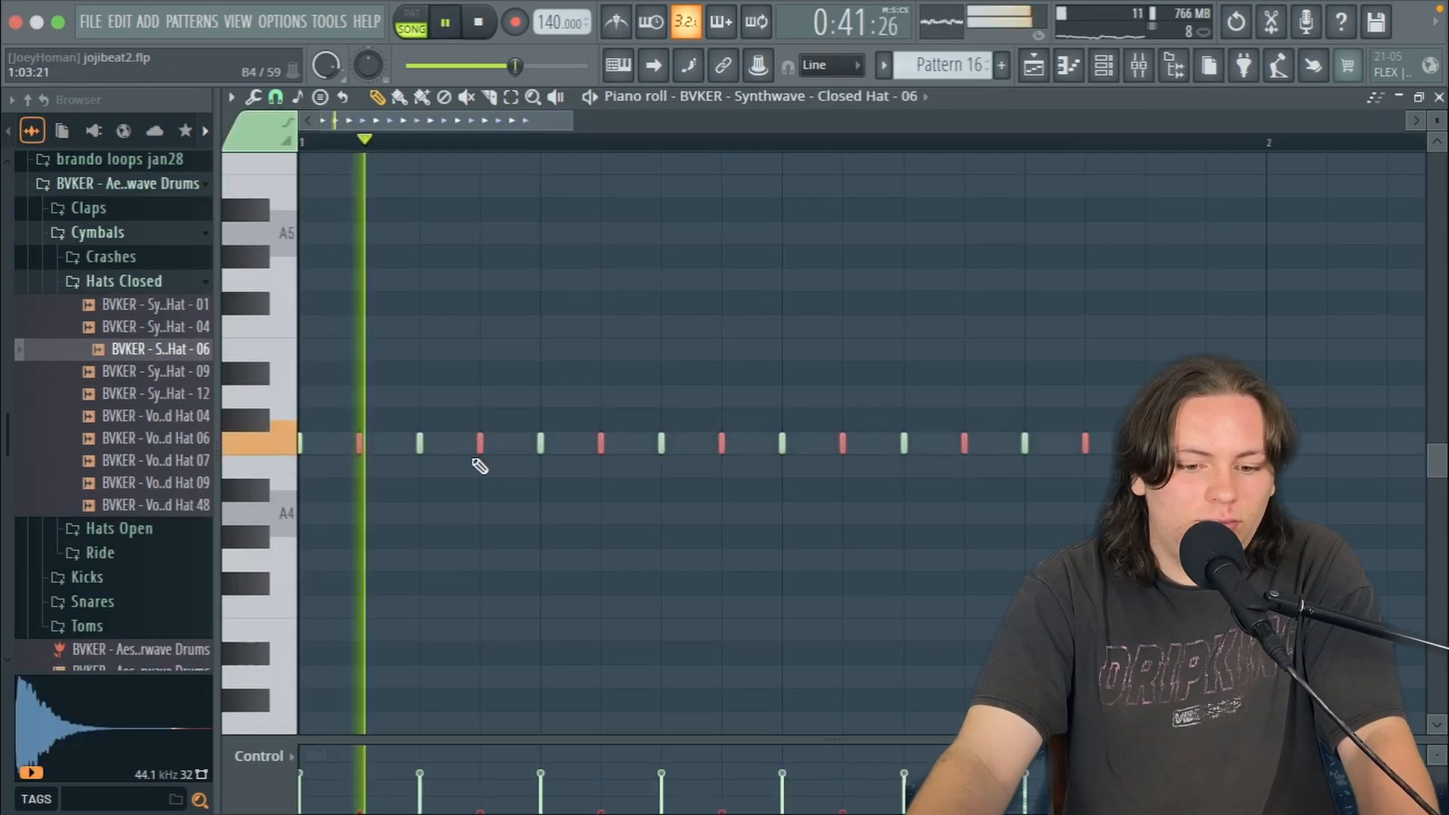
{"action": "scroll", "coordinate": [475, 464], "scroll_direction": "down", "scroll_amount": 4}
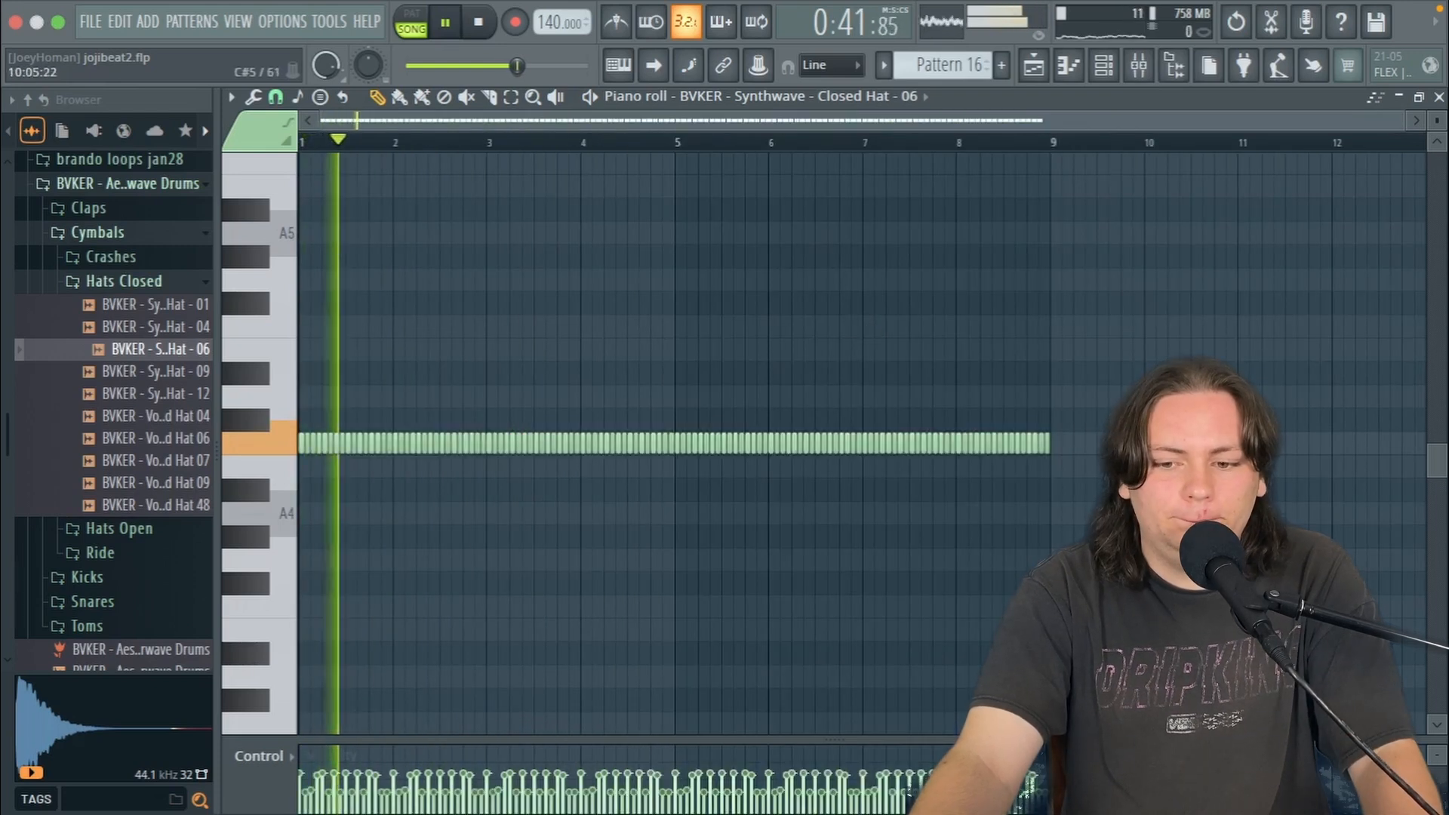
{"action": "key", "text": "ctrl+a"}
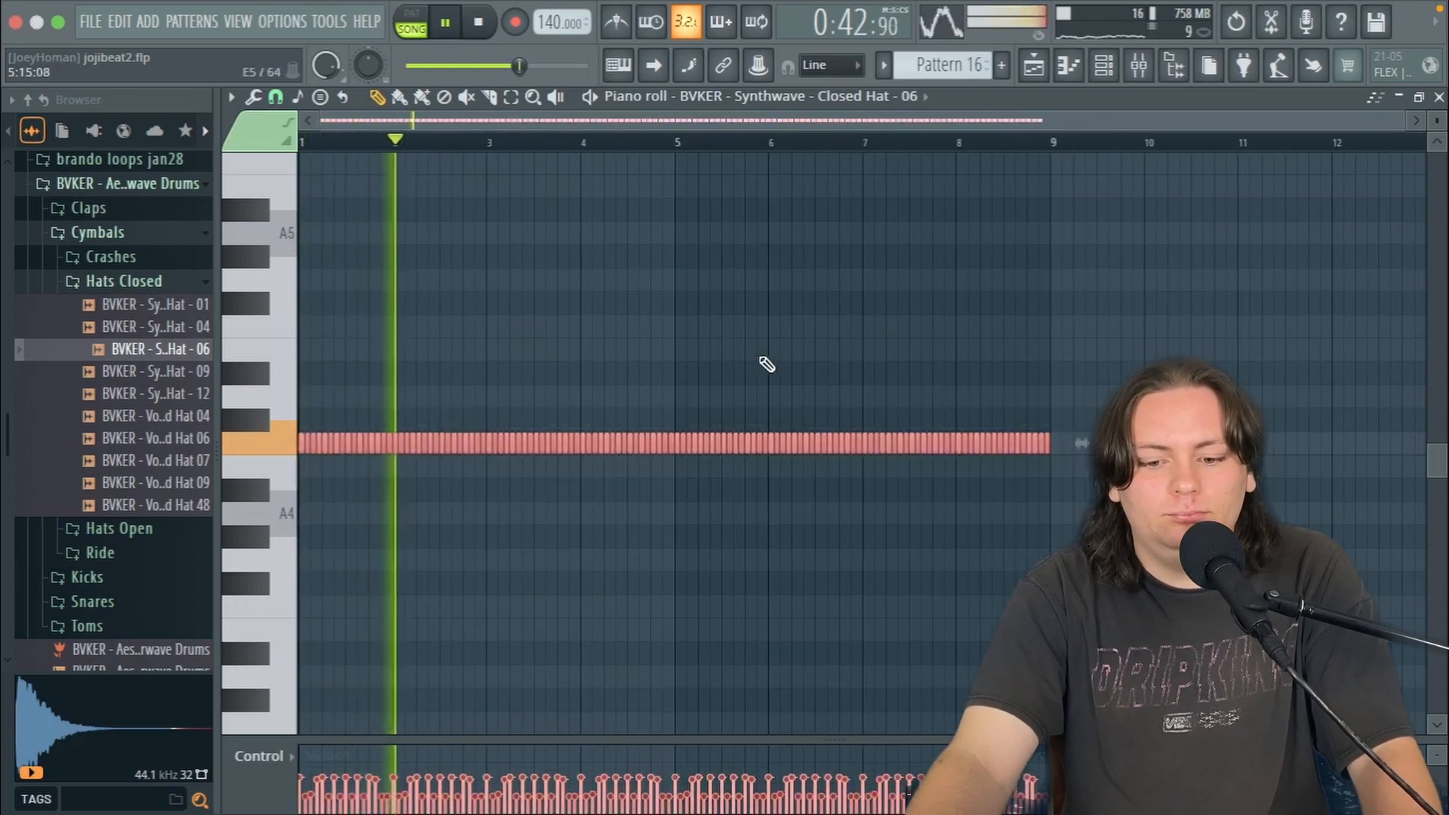
{"action": "key", "text": "ctrl+d"}
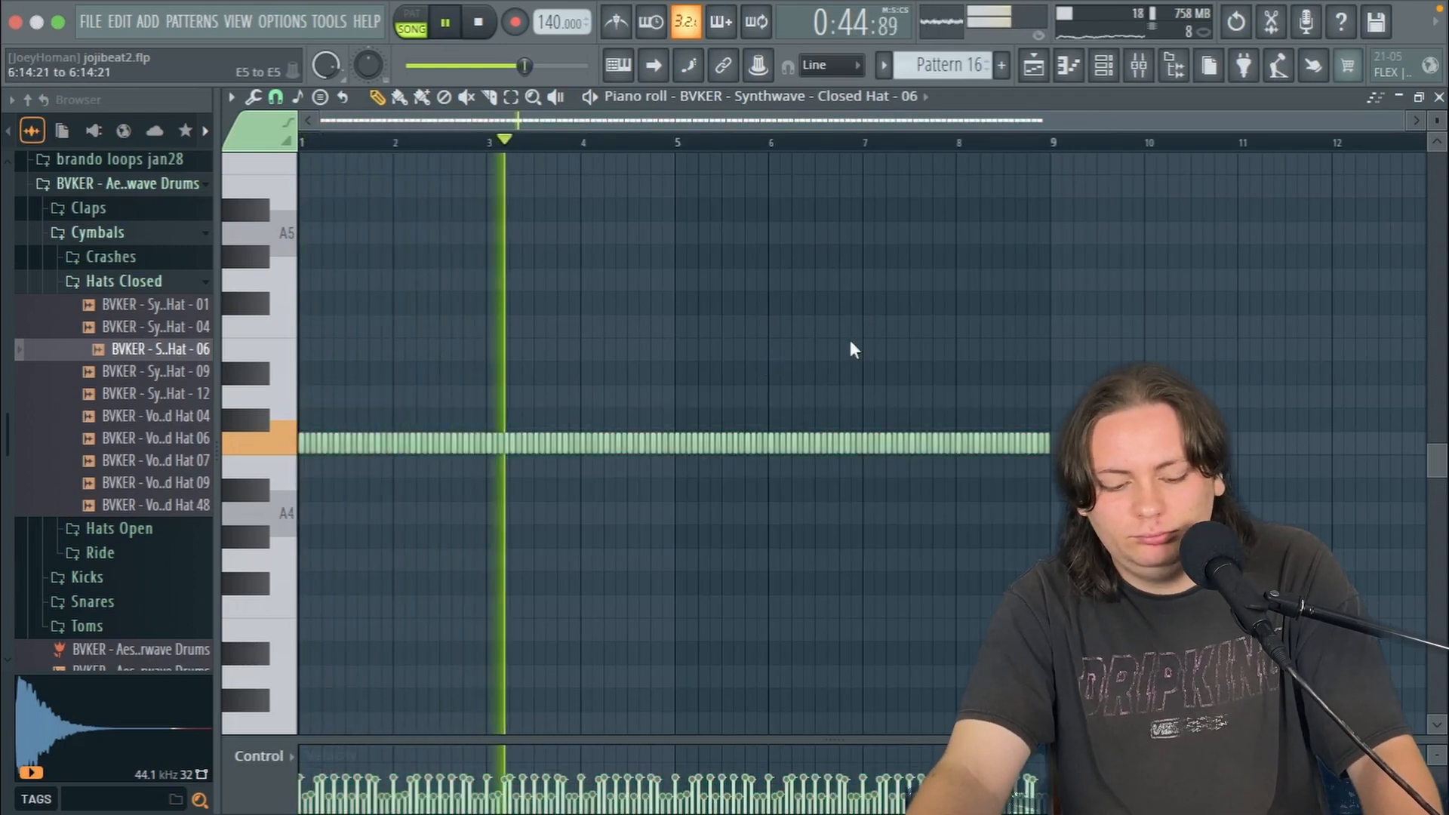
Step: Set the volume of mixer Insert 15 to 87% (-3.1 dB), stop playback and show the channel rack
{"action": "key", "text": "F9"}
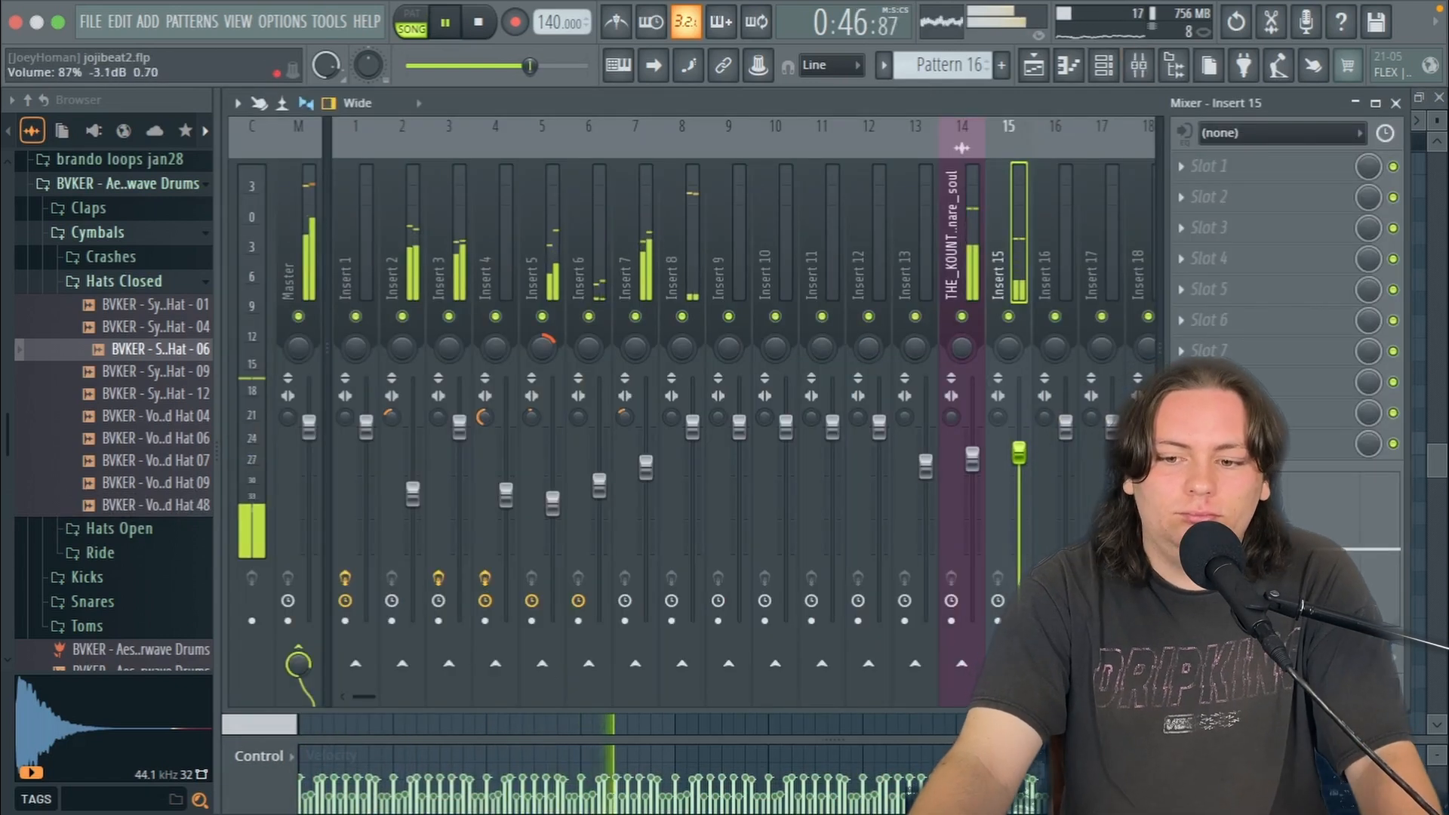
{"action": "key", "text": "space"}
{"action": "key", "text": "F6"}
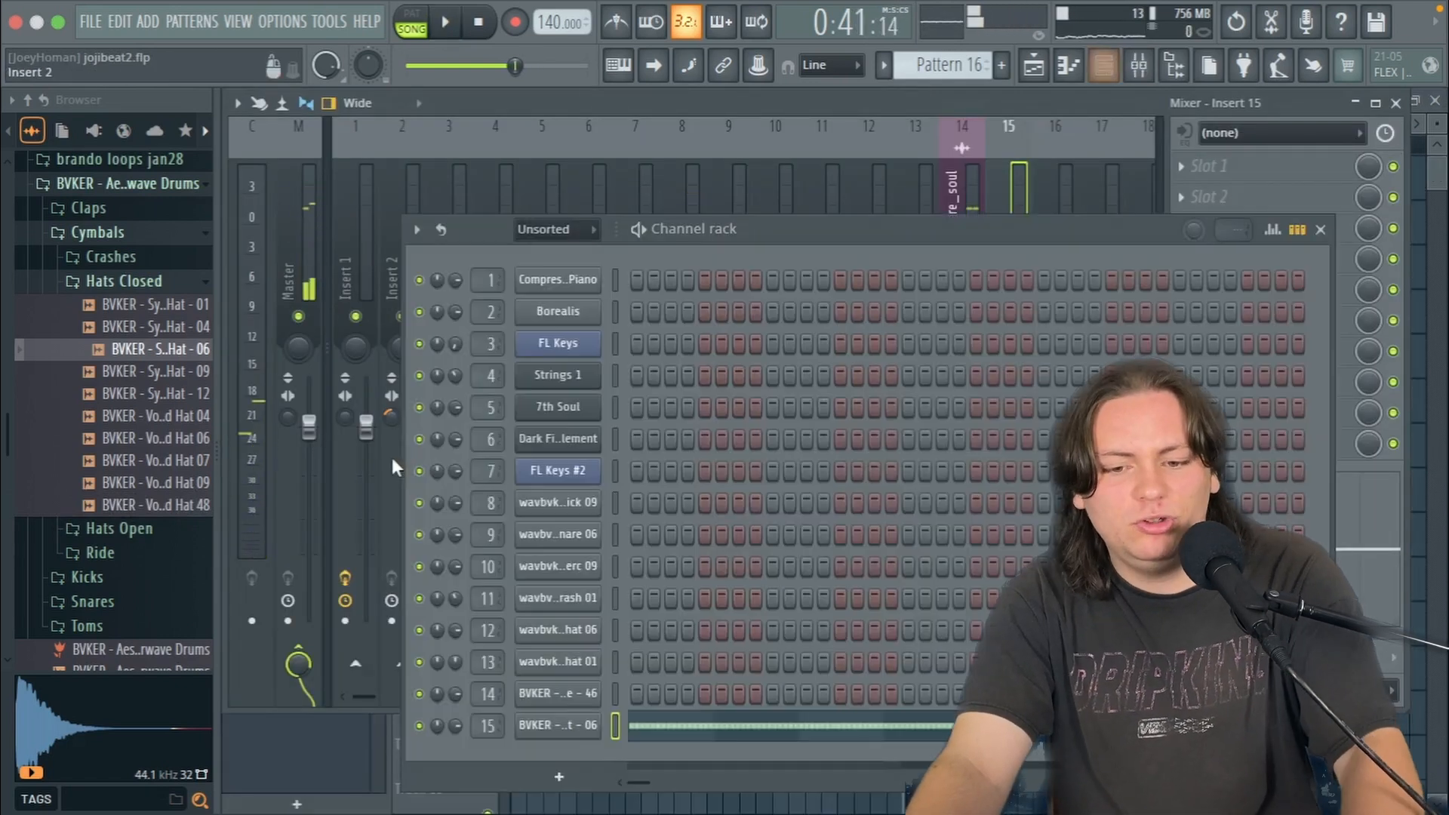
Step: Audition the closed hat samples, replace channel 15's sample with BVKER Synthwave Closed Hat 01 and start playback
{"action": "left_click", "coordinate": [132, 421]}
{"action": "left_click", "coordinate": [147, 376]}
{"action": "left_click", "coordinate": [164, 353]}
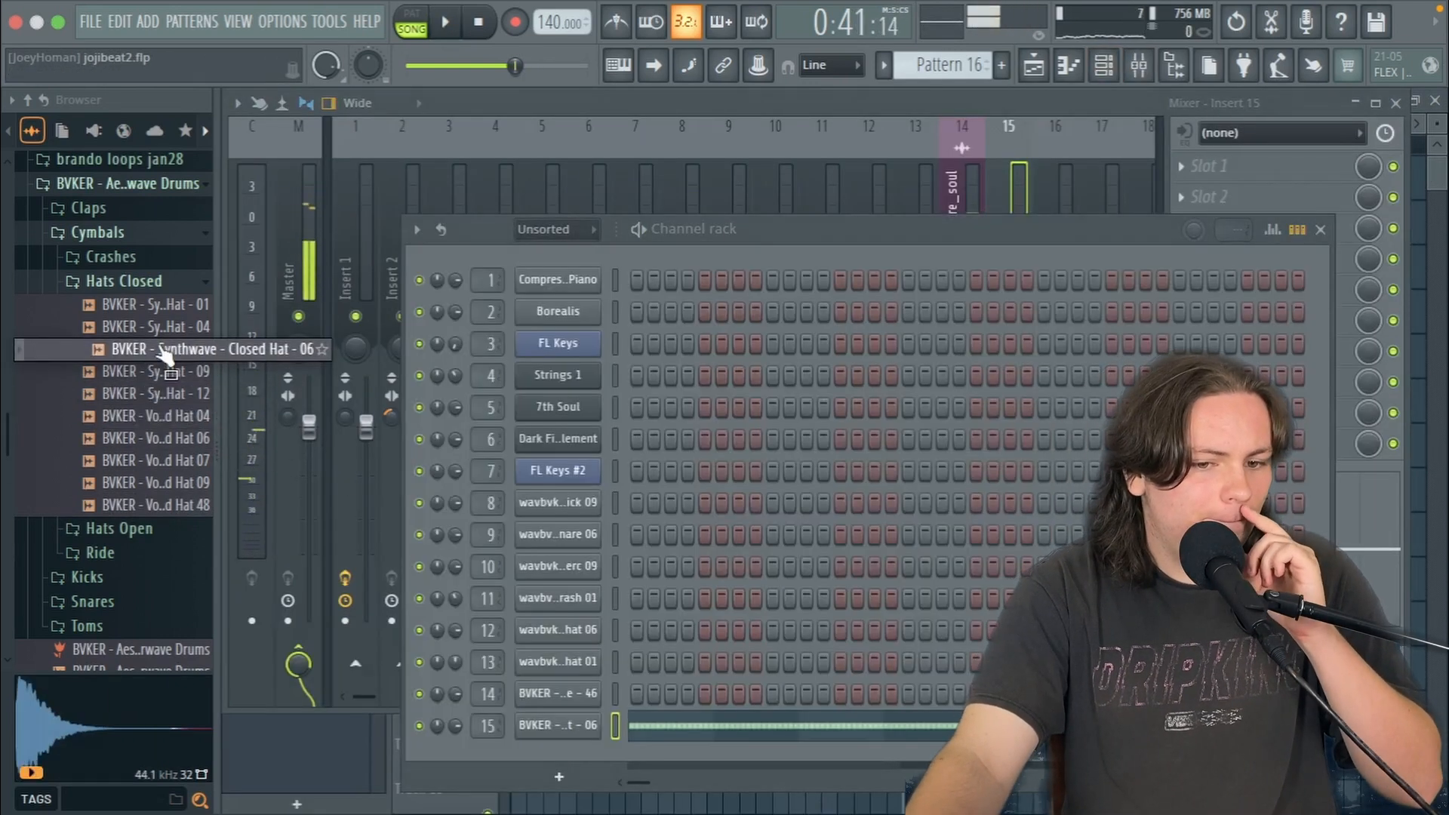
{"action": "left_click", "coordinate": [165, 309]}
{"action": "left_click_drag", "start_coordinate": [168, 316], "coordinate": [586, 726]}
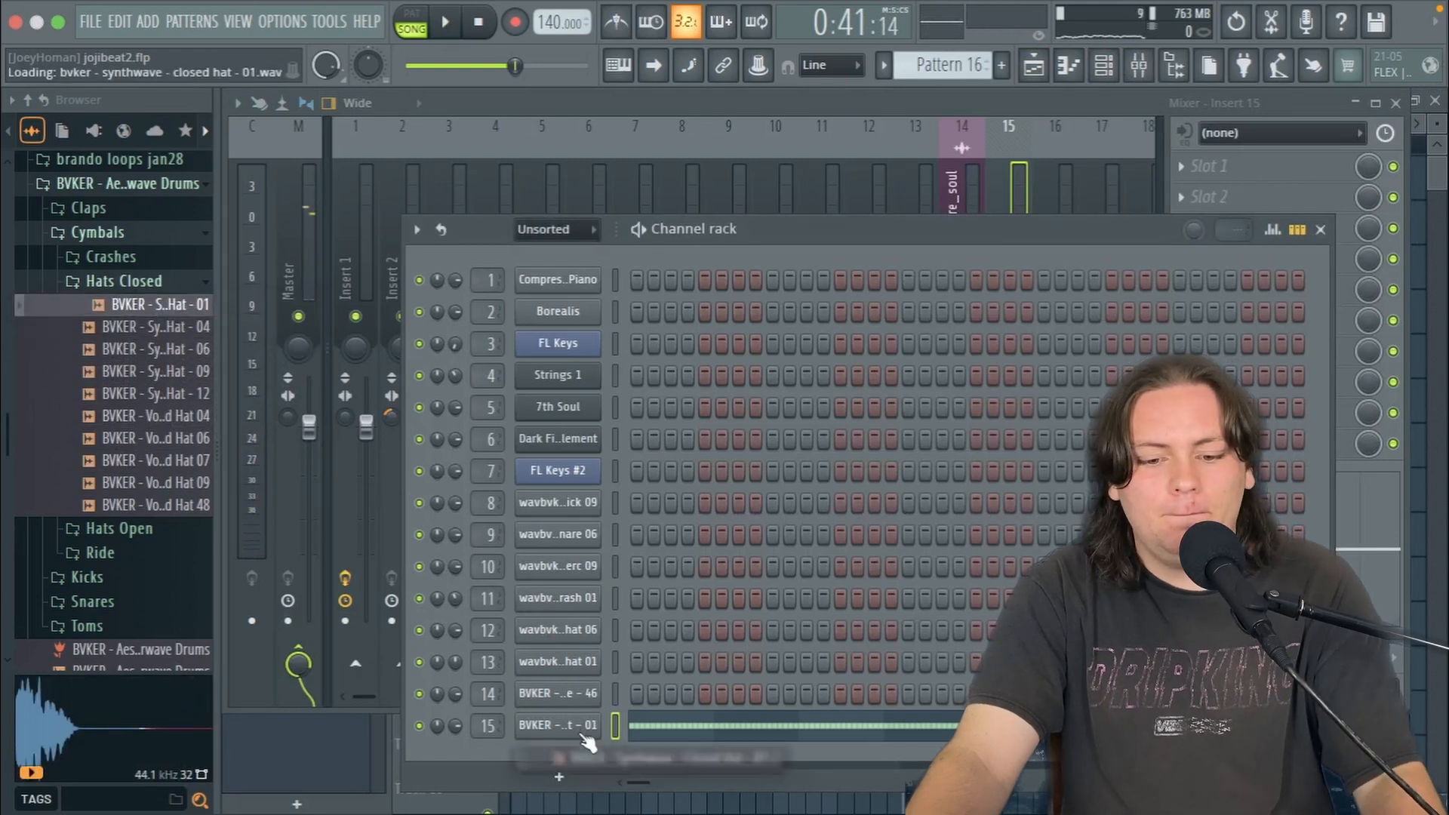
{"action": "key", "text": "space"}
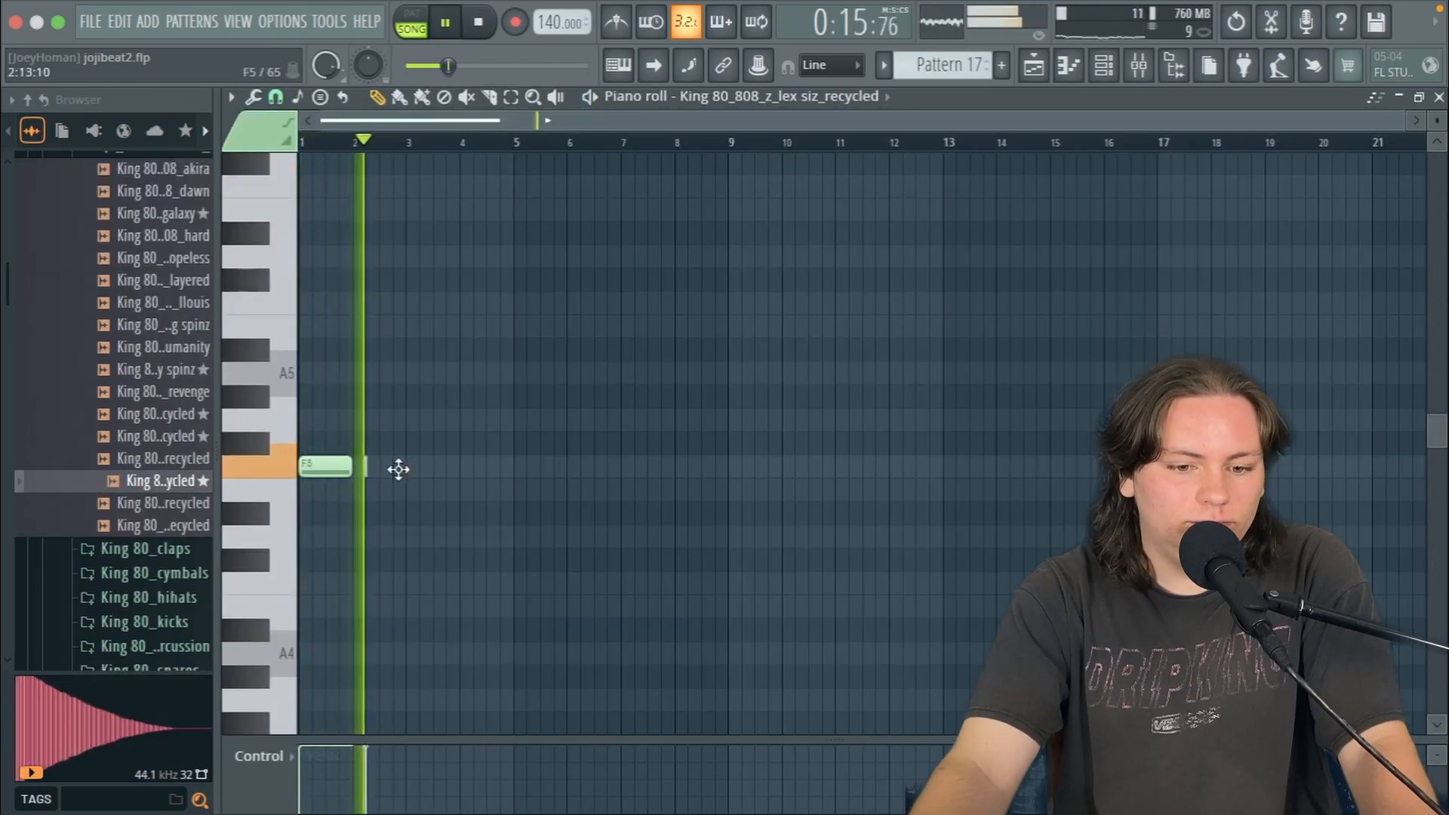
Step: Place an F5 808 note at 2:05 and an A5 note at the start of bar 3 in Pattern 17
{"action": "key", "text": "space"}
{"action": "key", "text": "shift+Up"}
{"action": "key", "text": "shift+Up"}
{"action": "key", "text": "space"}
{"action": "left_click", "coordinate": [604, 353], "text": "super"}
{"action": "left_click_drag", "start_coordinate": [367, 468], "coordinate": [378, 467]}
{"action": "scroll", "coordinate": [400, 453], "scroll_direction": "up", "scroll_amount": 5}
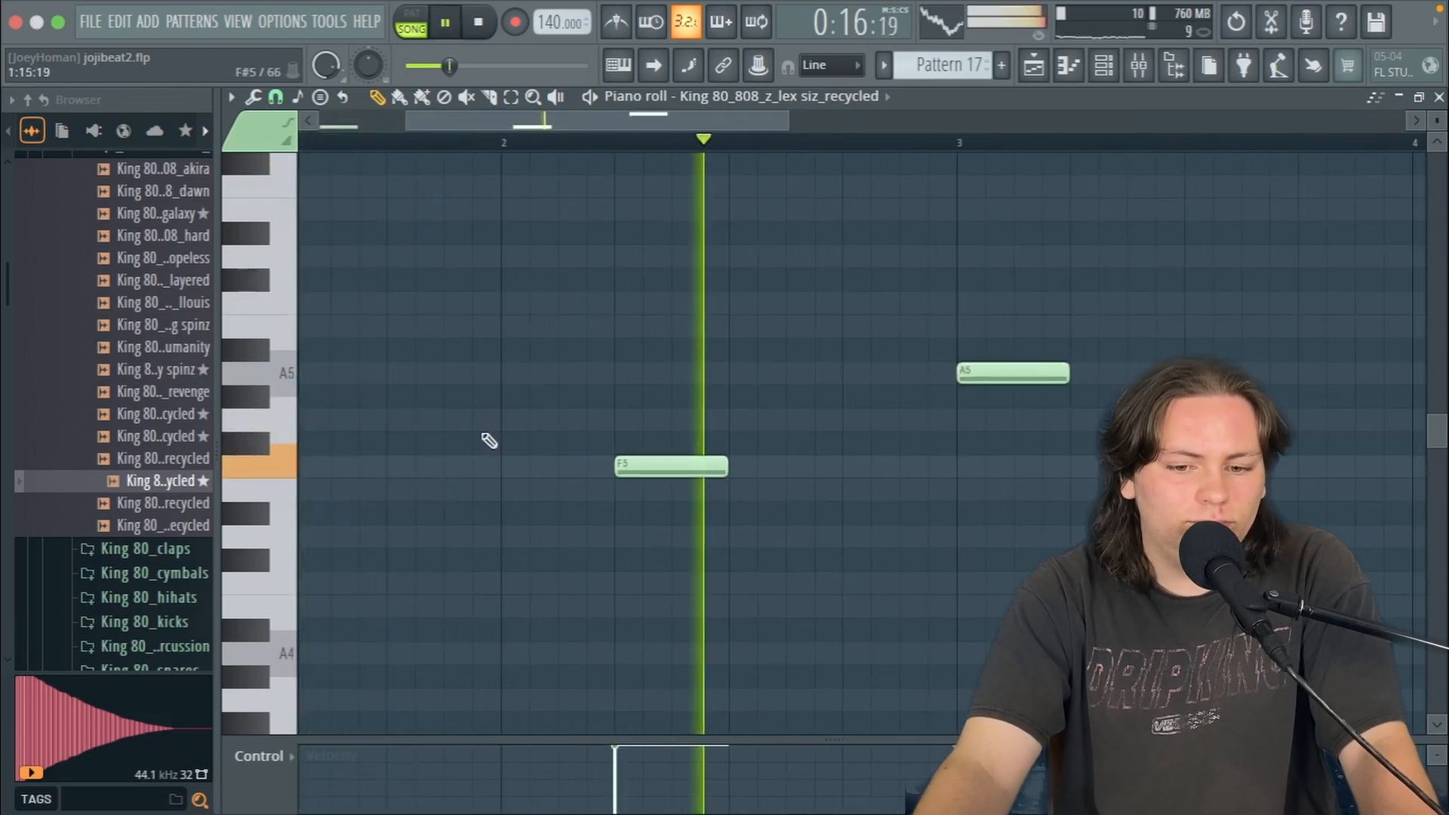
Step: Lower the A6 808 notes in bars 5 and 6 and the F6 note in bar 7 by one octave
{"action": "scroll", "coordinate": [1063, 408], "scroll_direction": "down", "scroll_amount": 5}
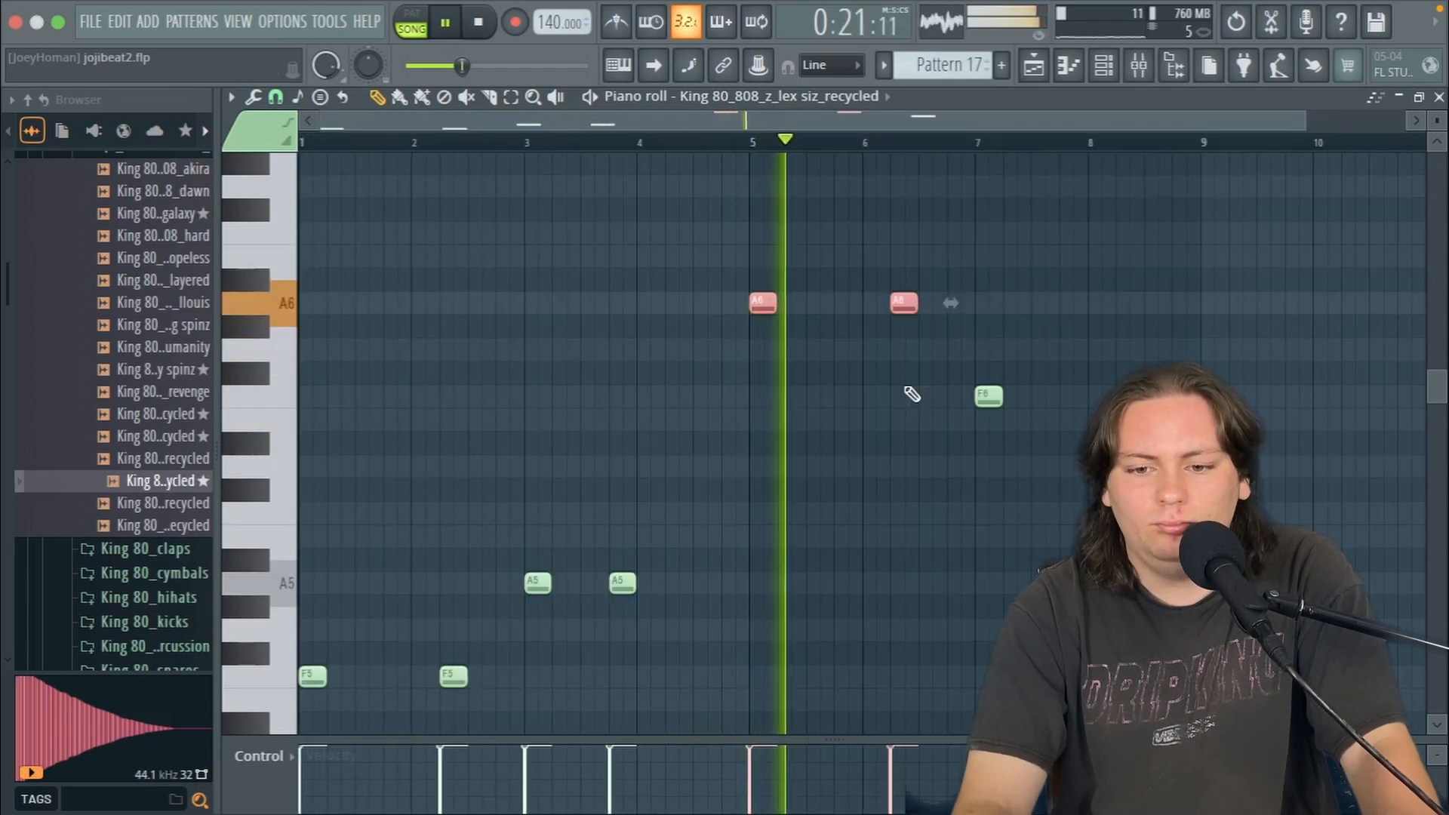
{"action": "key", "text": "ctrl+Down"}
{"action": "scroll", "coordinate": [930, 396], "scroll_direction": "up", "scroll_amount": 1}
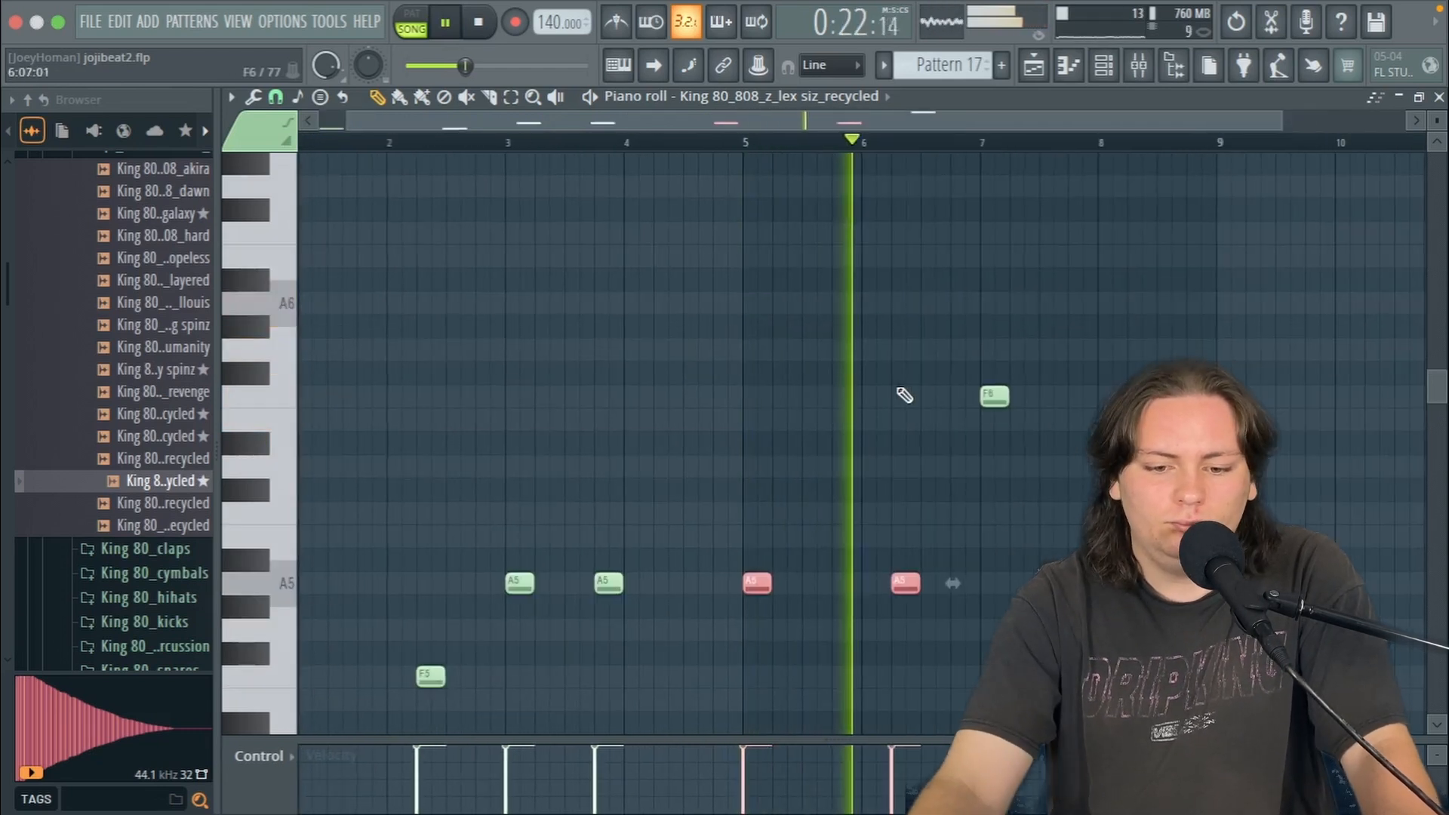
{"action": "scroll", "coordinate": [898, 397], "scroll_direction": "down", "scroll_amount": 2}
{"action": "left_click", "coordinate": [881, 397], "text": "ctrl"}
{"action": "left_click_drag", "start_coordinate": [983, 399], "coordinate": [844, 402]}
{"action": "key", "text": "ctrl+Down"}
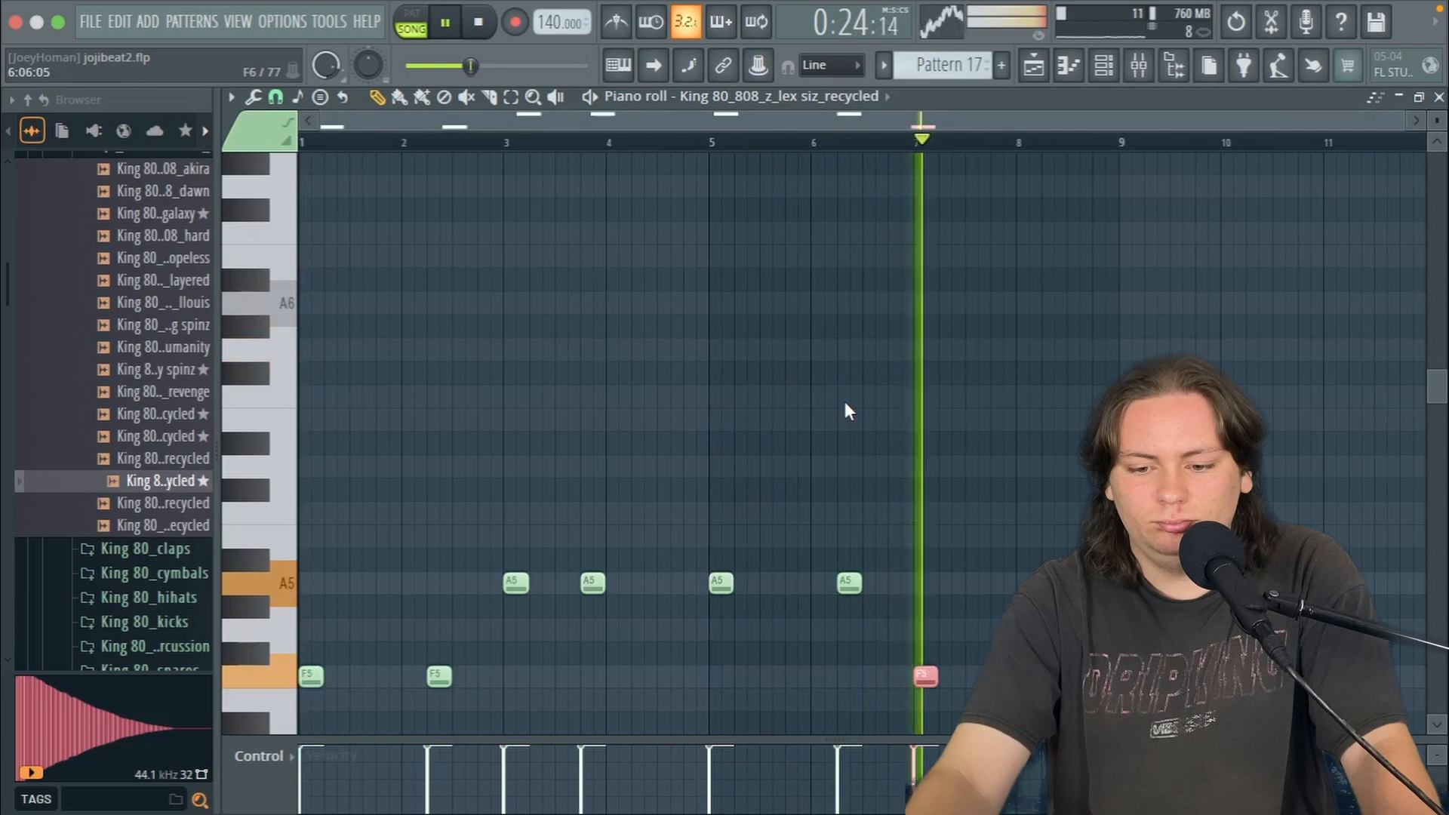
Step: Deselect the bar 7 note and add a four-step F5 808 note at 8:05
{"action": "left_click", "coordinate": [989, 459], "text": "ctrl"}
{"action": "left_click", "coordinate": [1050, 677]}
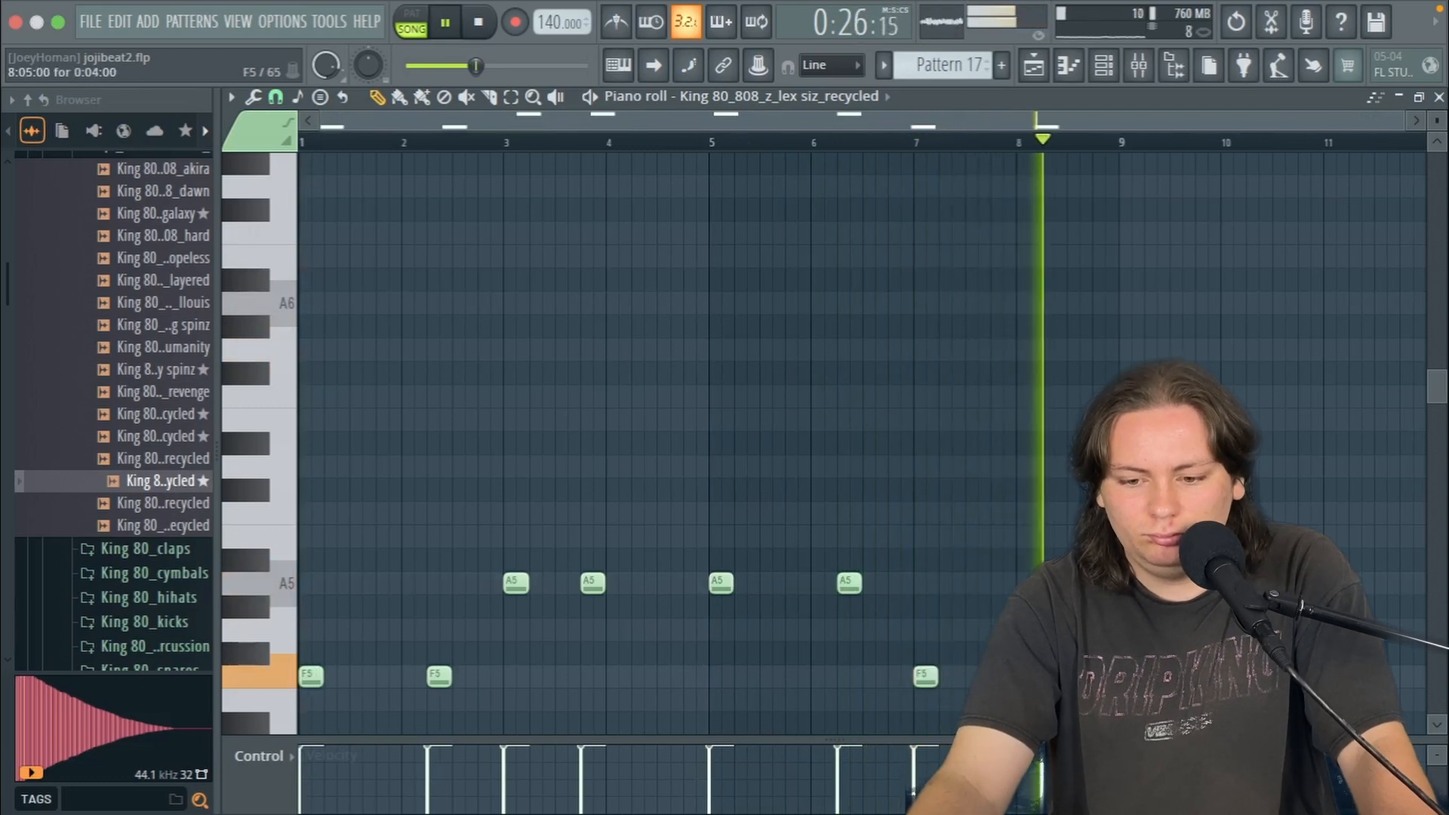
{"action": "scroll", "coordinate": [1107, 677], "scroll_direction": "down", "scroll_amount": 1}
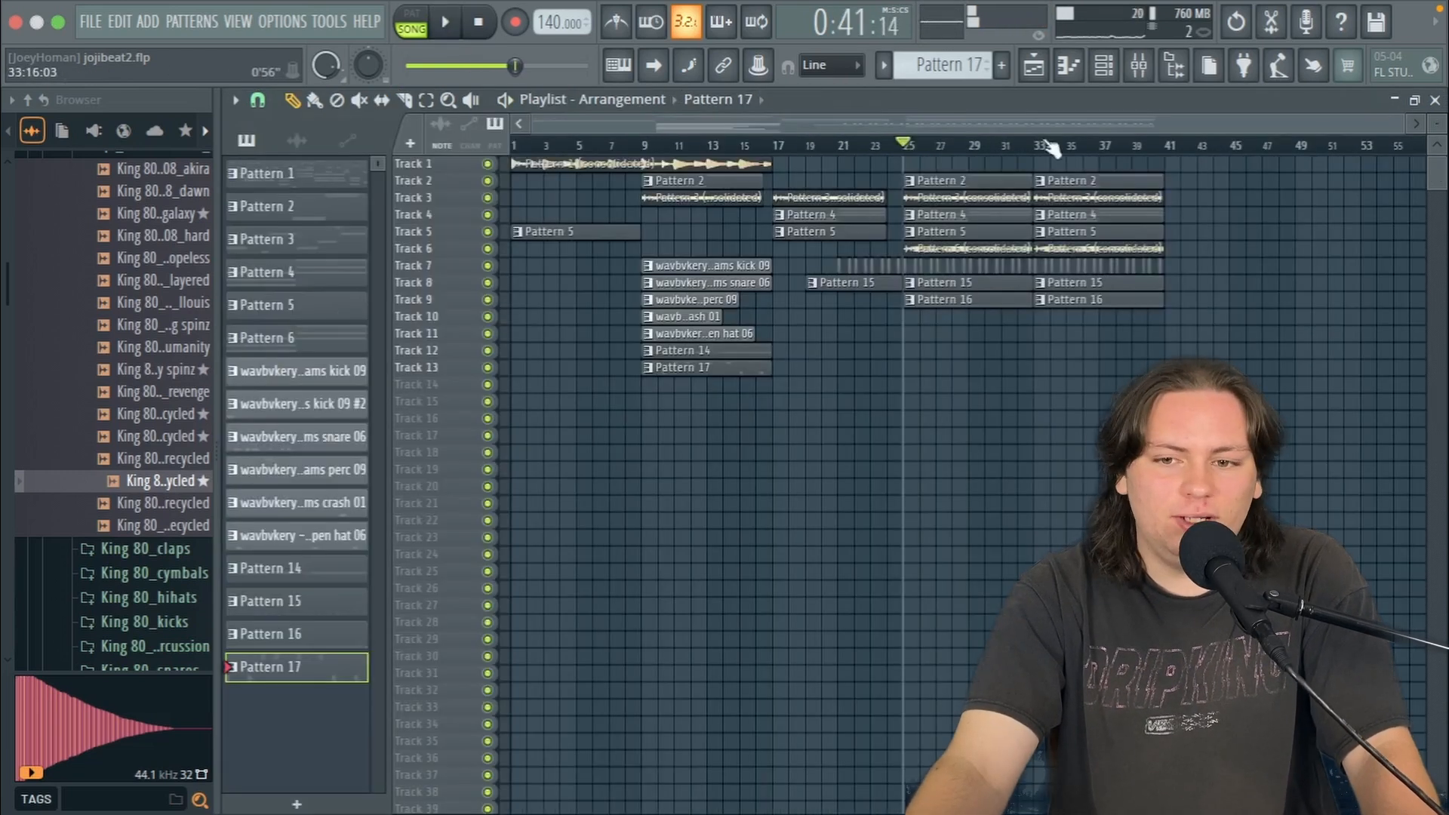
Step: Create a new empty pattern, Pattern 18, and add a Sytrus instrument channel
{"action": "left_click", "coordinate": [1002, 66]}
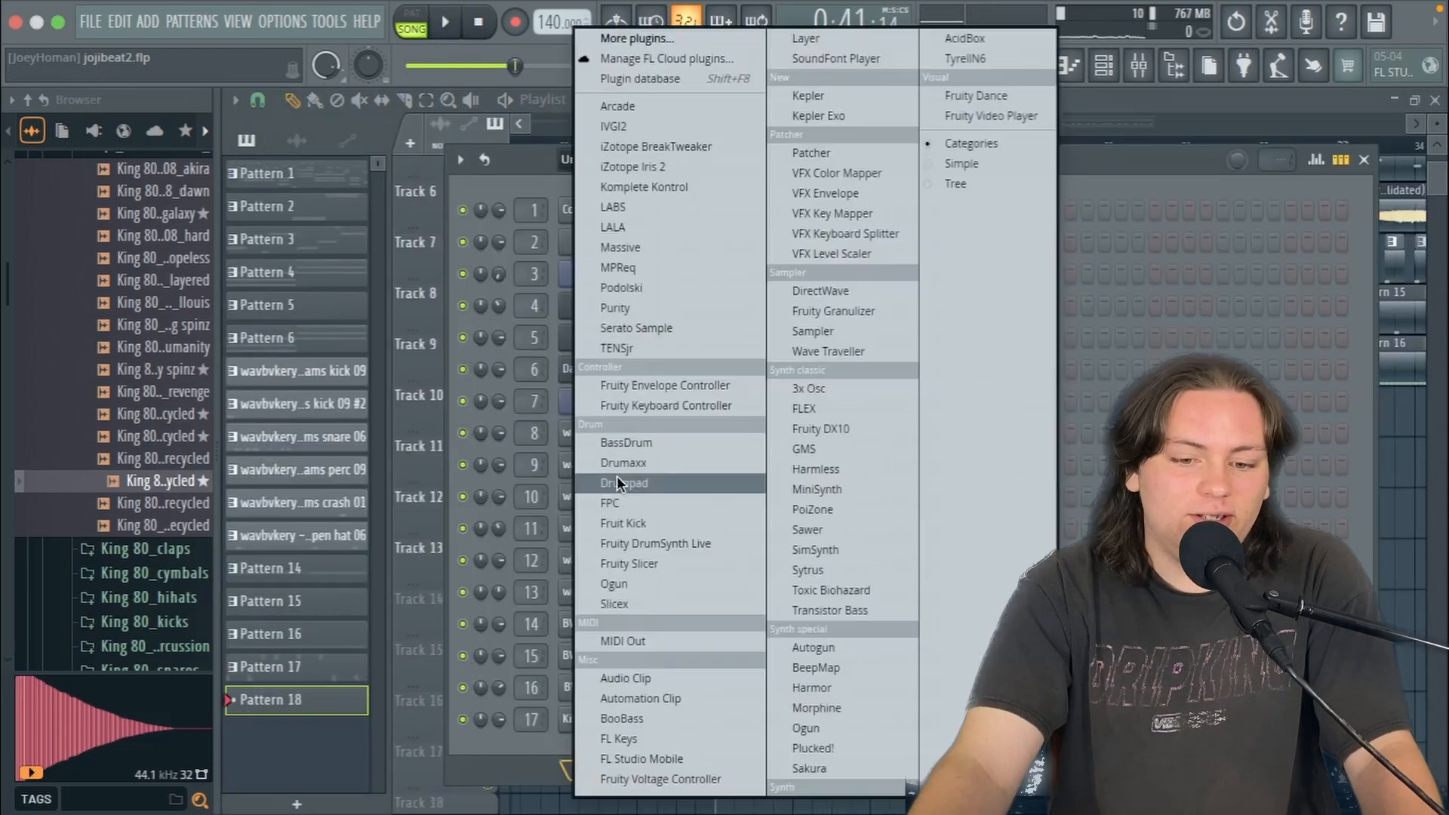
{"action": "left_click", "coordinate": [454, 558]}
{"action": "left_click", "coordinate": [602, 771]}
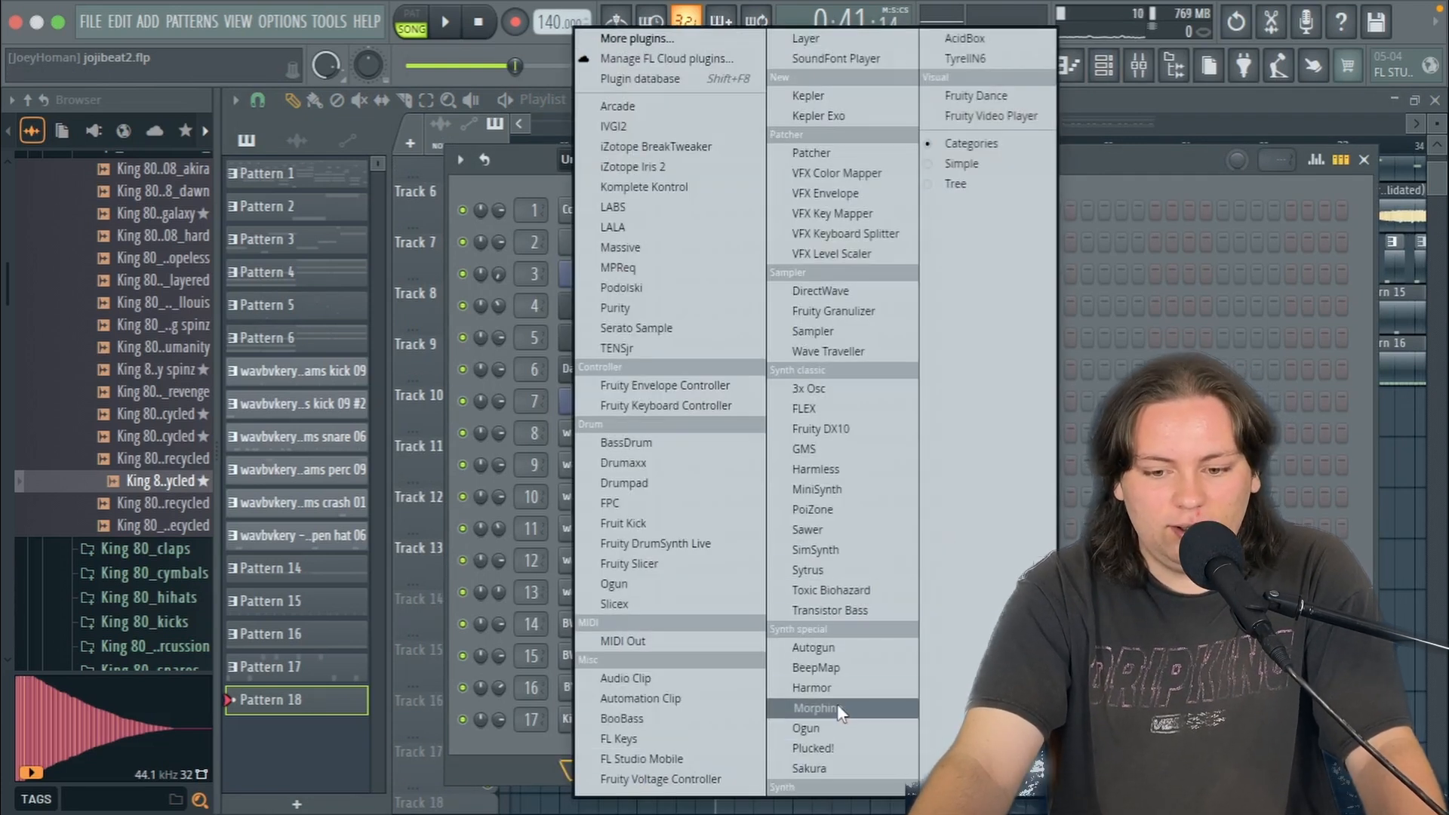
{"action": "left_click", "coordinate": [850, 570]}
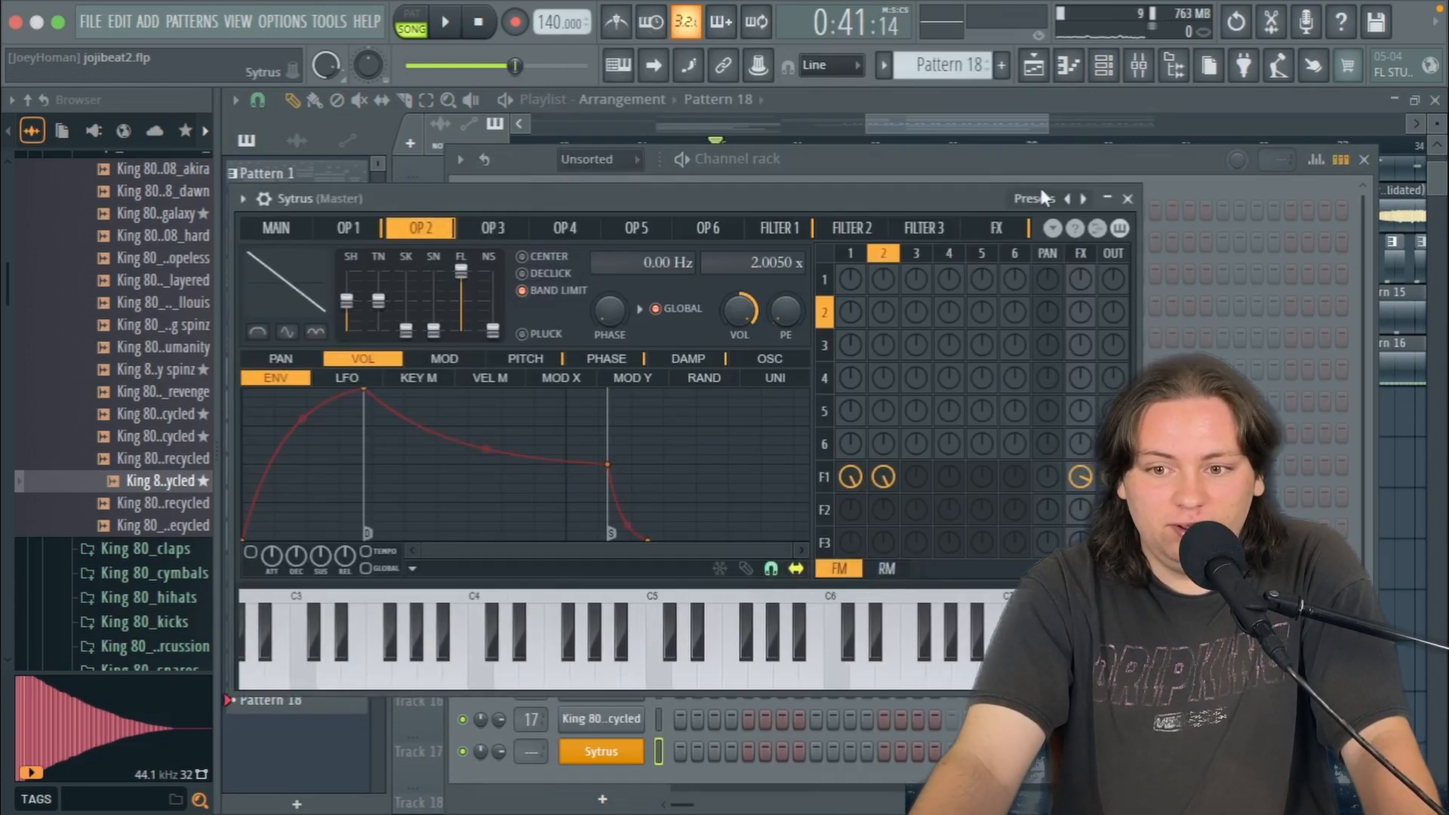
Step: Load the Synth 2 preset in Sytrus and close the plugin window
{"action": "left_click", "coordinate": [1050, 205]}
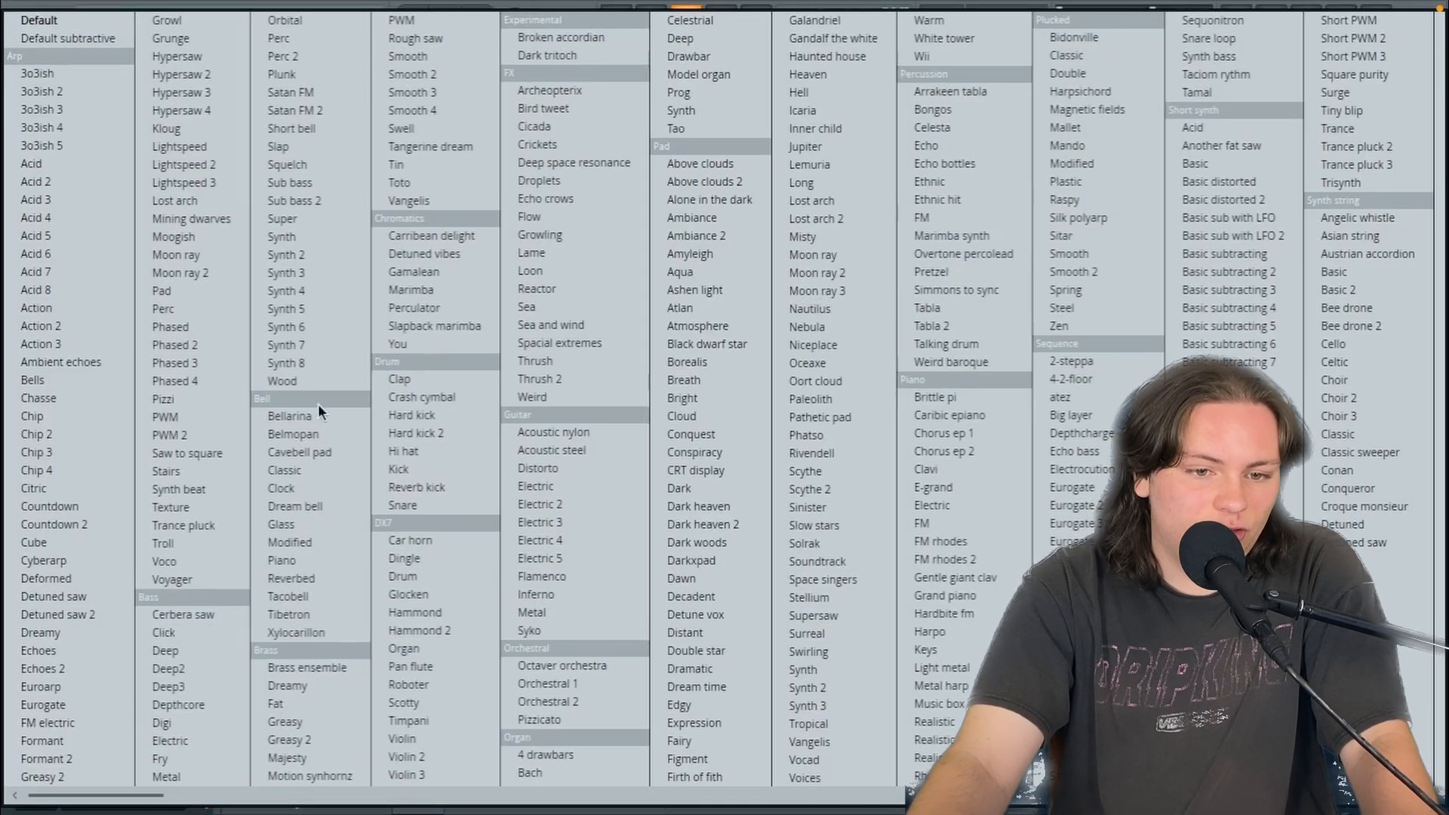
{"action": "left_click", "coordinate": [315, 199]}
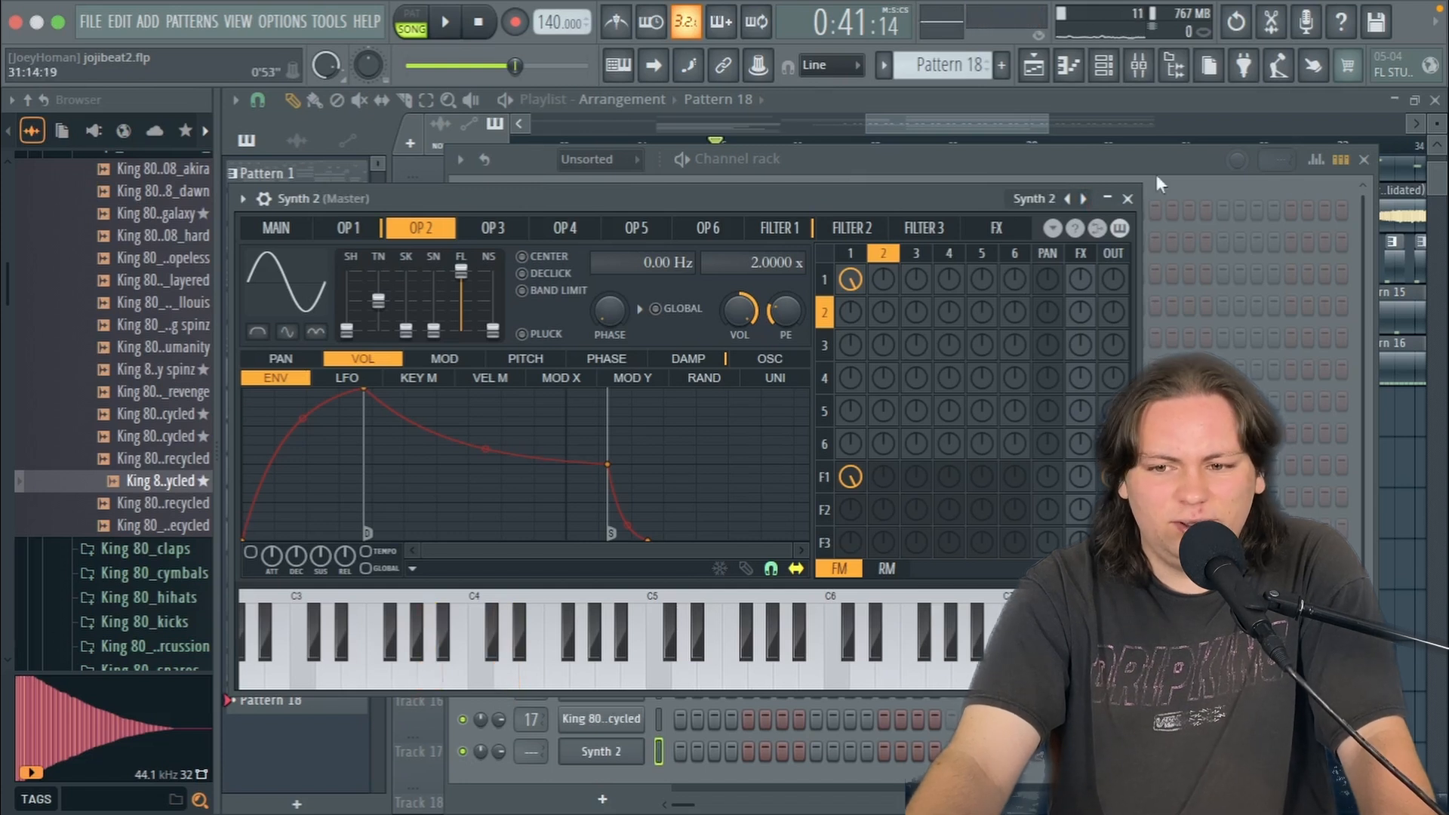
{"action": "left_click", "coordinate": [1127, 199]}
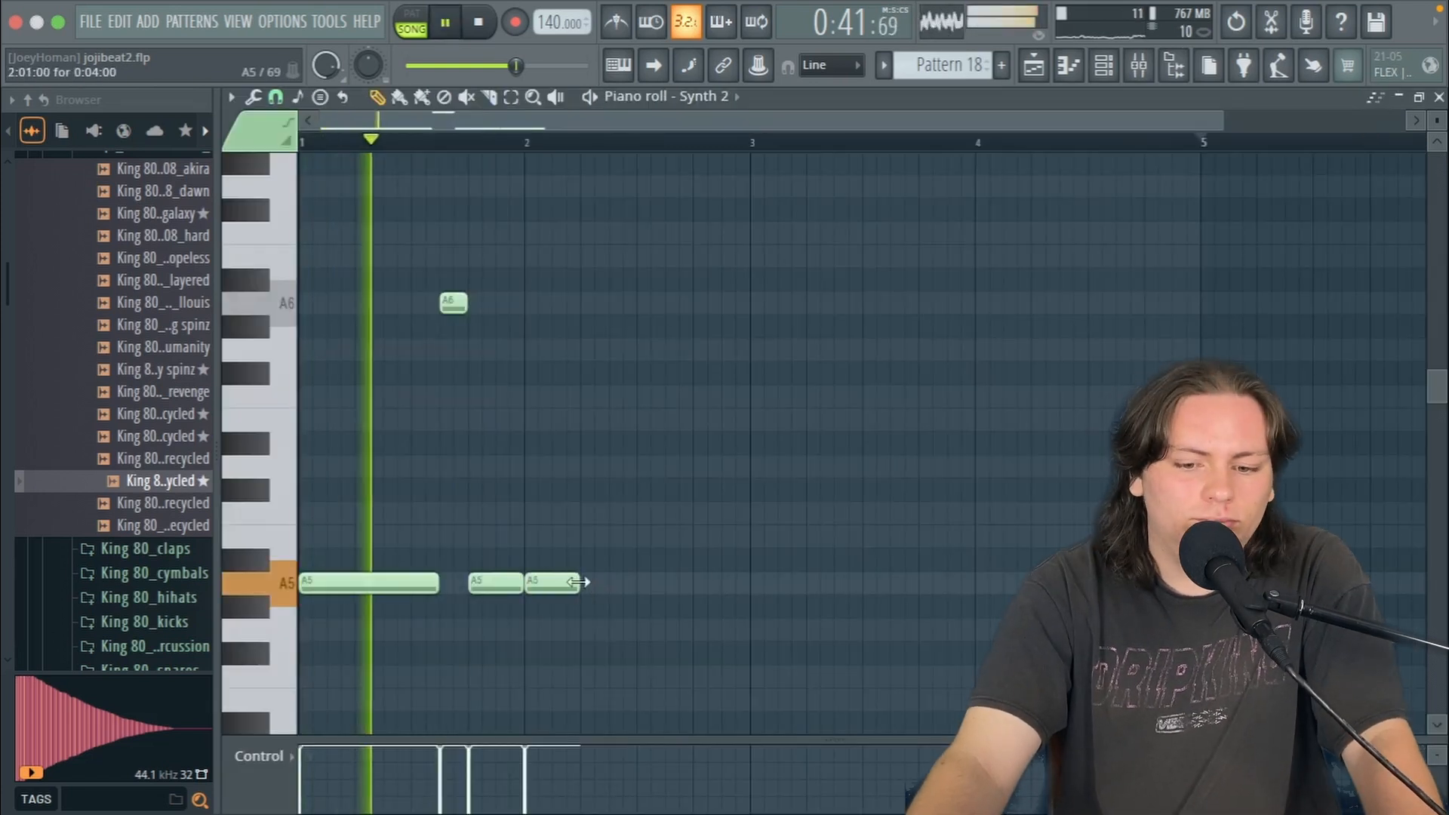
Step: Lengthen the A5 note at bar 2 to ten steps and add a G5 note directly after it
{"action": "left_click_drag", "start_coordinate": [584, 585], "coordinate": [666, 602]}
{"action": "key", "text": "space"}
{"action": "left_click", "coordinate": [672, 584]}
{"action": "left_click_drag", "start_coordinate": [686, 585], "coordinate": [691, 653]}
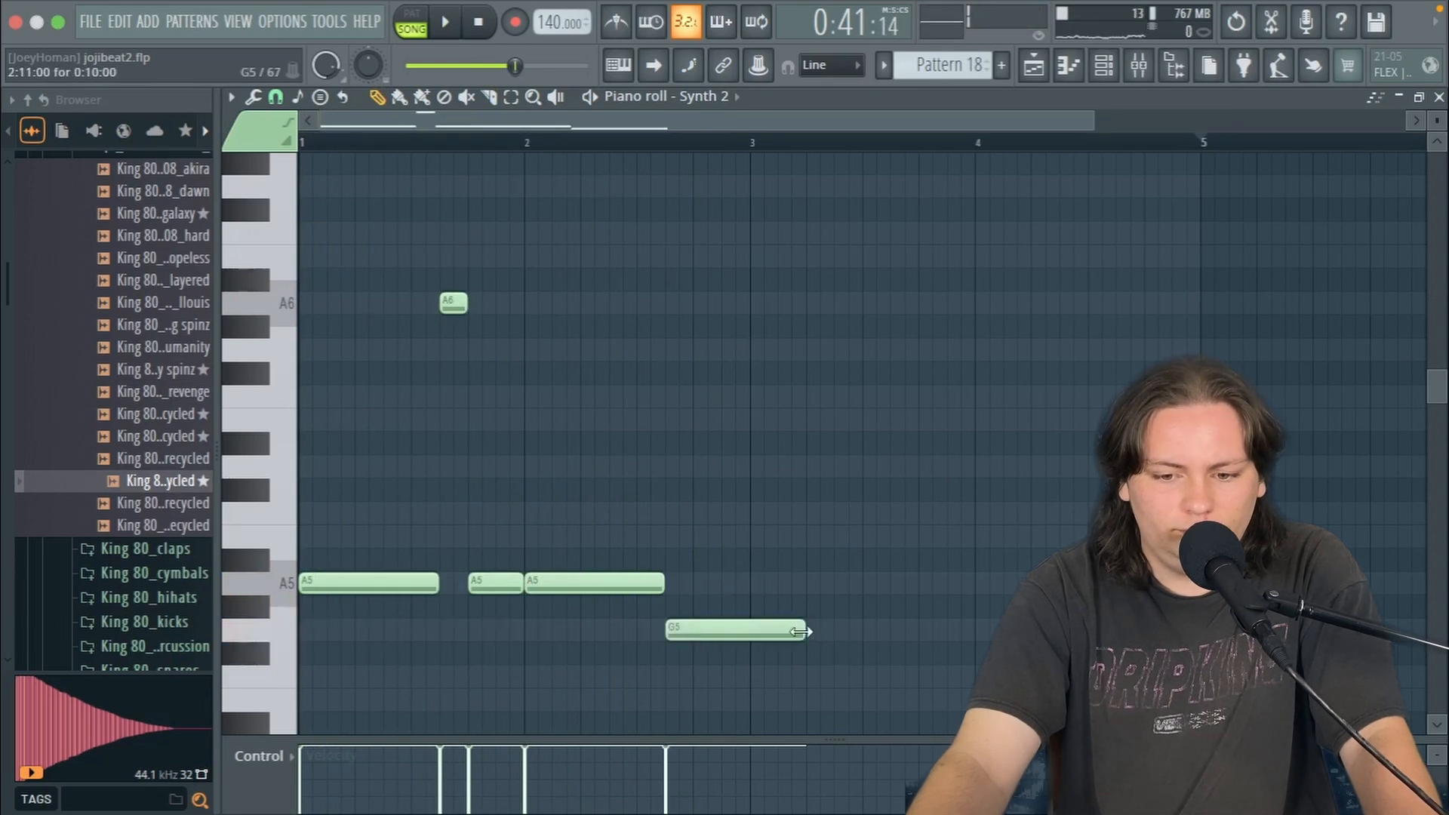
Step: Shorten the G5 note to end with bar 2 and add an E5 note of equal length at bar 3
{"action": "left_click", "coordinate": [759, 532]}
{"action": "left_click_drag", "start_coordinate": [801, 535], "coordinate": [715, 445]}
{"action": "key", "text": "space"}
{"action": "scroll", "coordinate": [821, 397], "scroll_direction": "down", "scroll_amount": 1}
{"action": "key", "text": "super+Down"}
{"action": "left_click", "coordinate": [818, 420], "text": "super"}
{"action": "scroll", "coordinate": [819, 420], "scroll_direction": "down", "scroll_amount": 1}
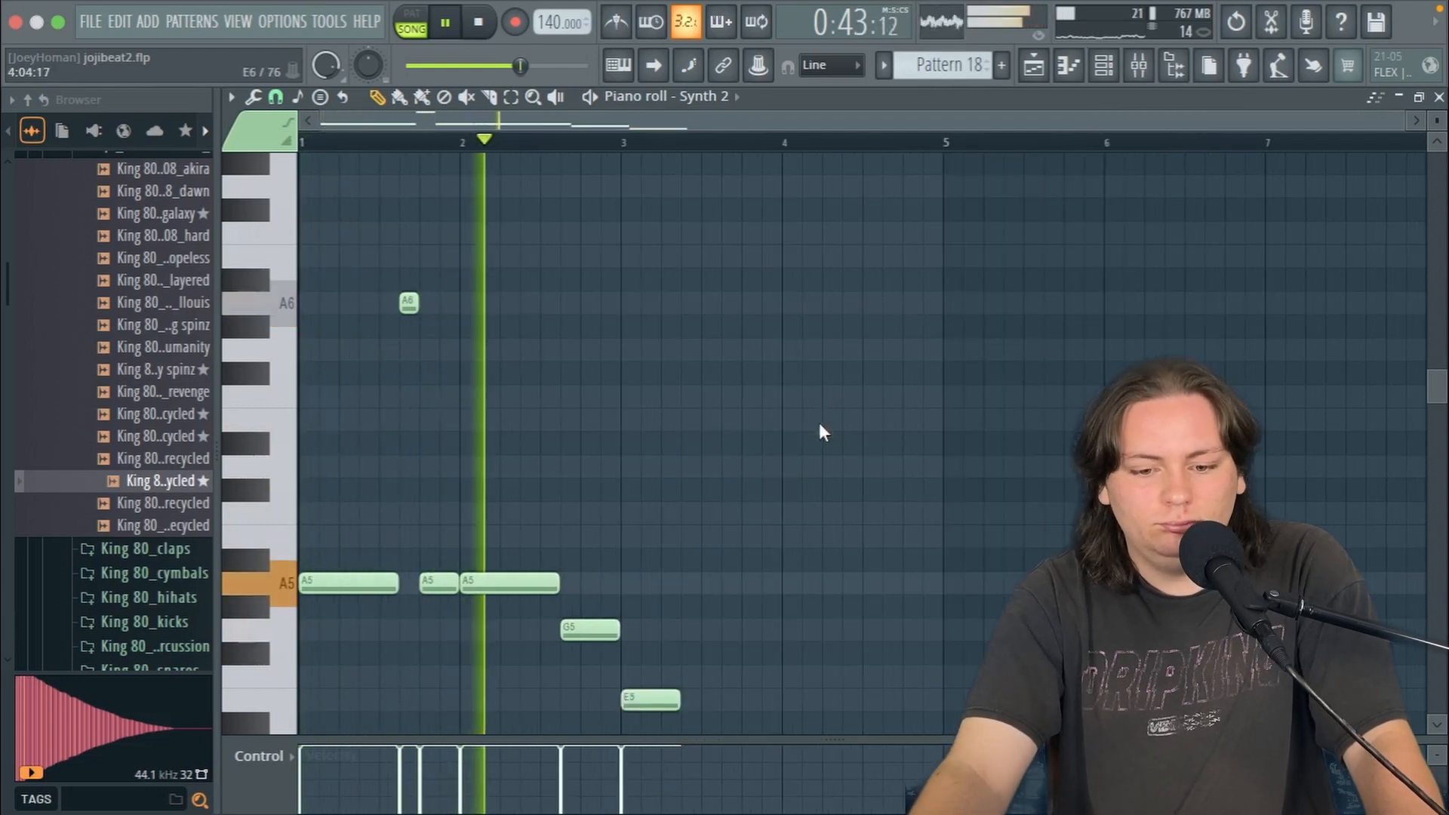
Step: Add two more E5 notes, one late in bar 3 and one at bar 4, and clear the note selection
{"action": "scroll", "coordinate": [710, 604], "scroll_direction": "down", "scroll_amount": 4}
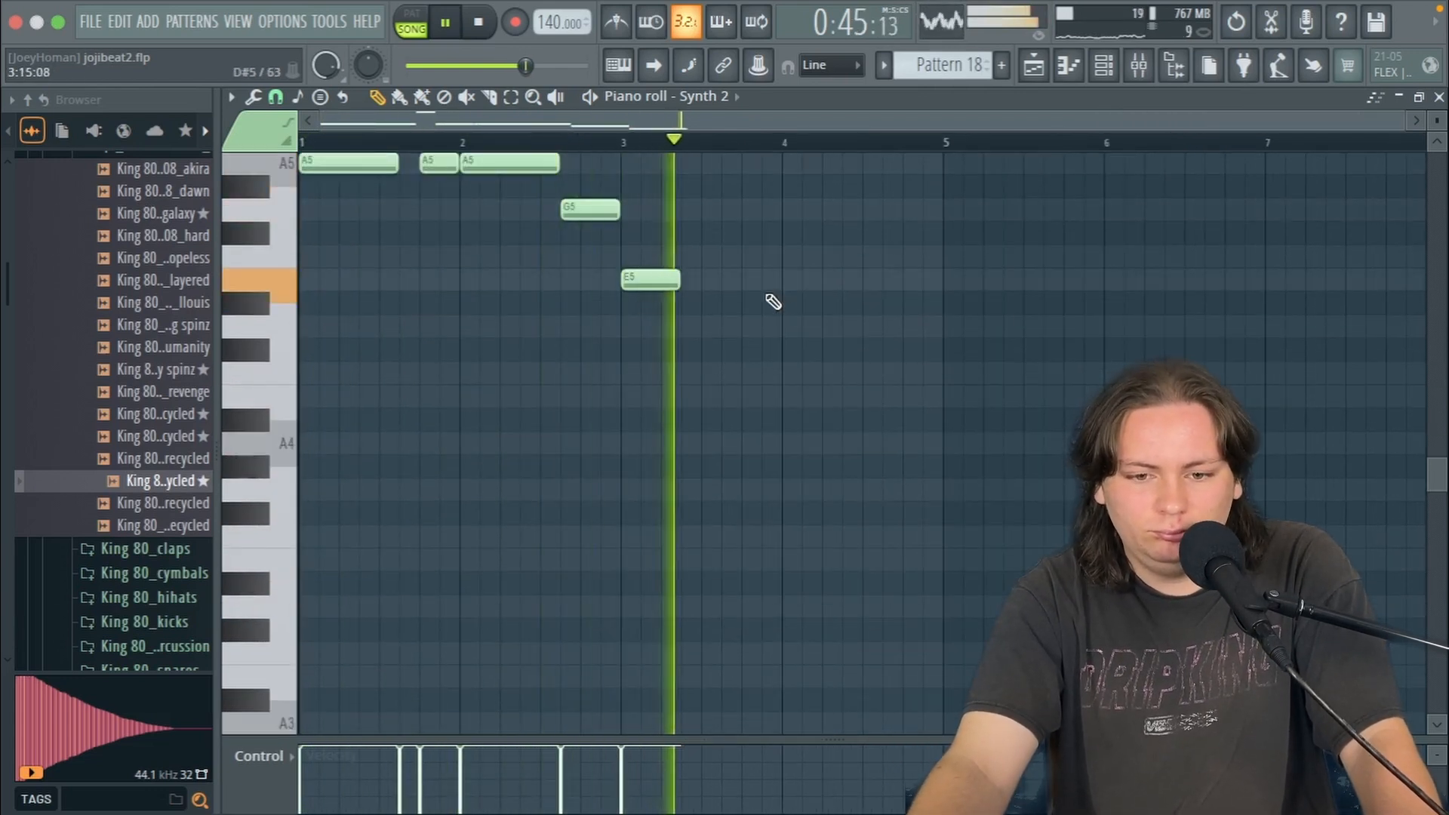
{"action": "left_click", "coordinate": [726, 281]}
{"action": "left_click", "coordinate": [787, 281]}
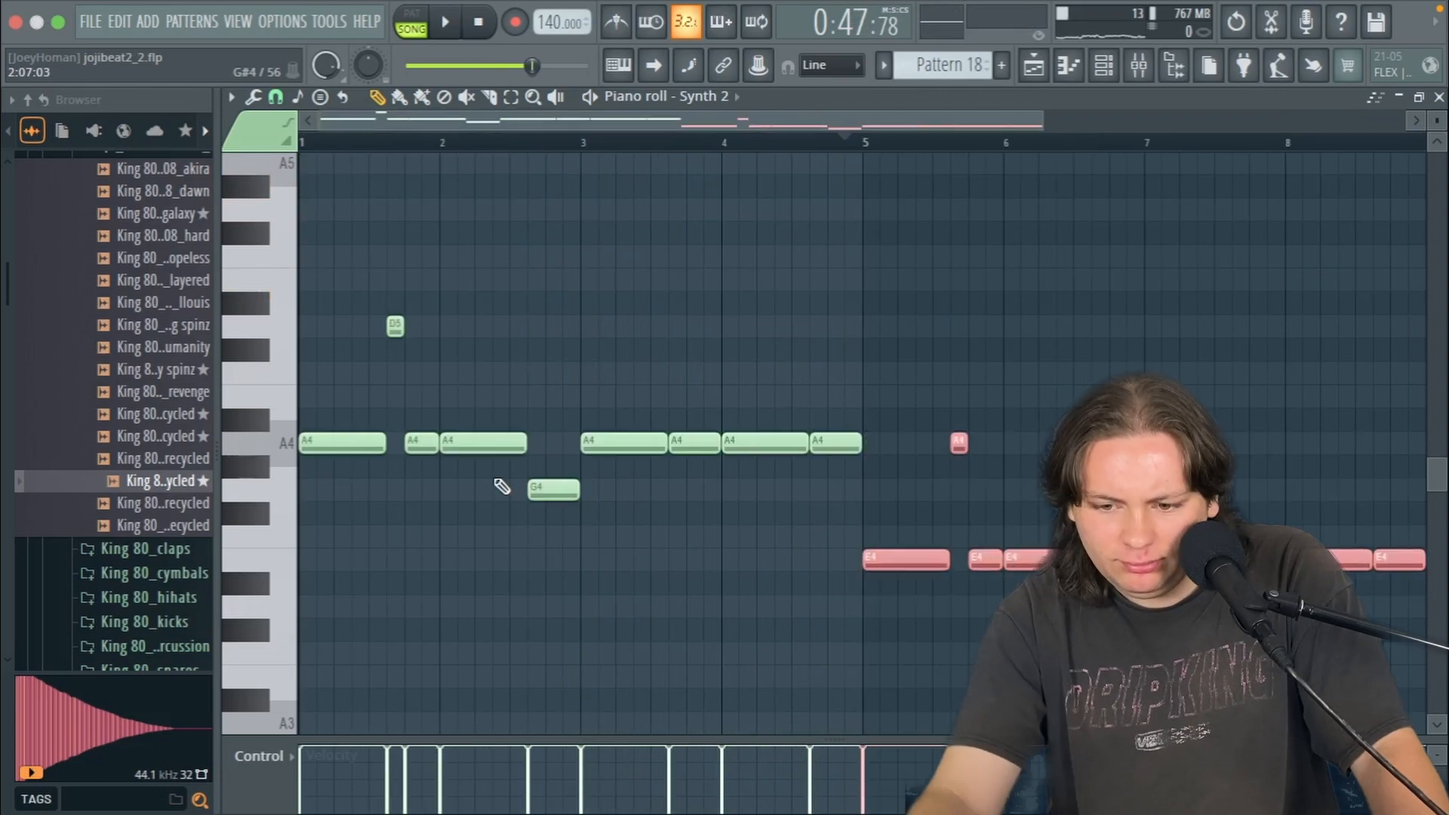
{"action": "scroll", "coordinate": [519, 493], "scroll_direction": "down", "scroll_amount": 1}
{"action": "left_click", "coordinate": [907, 471], "text": "super"}
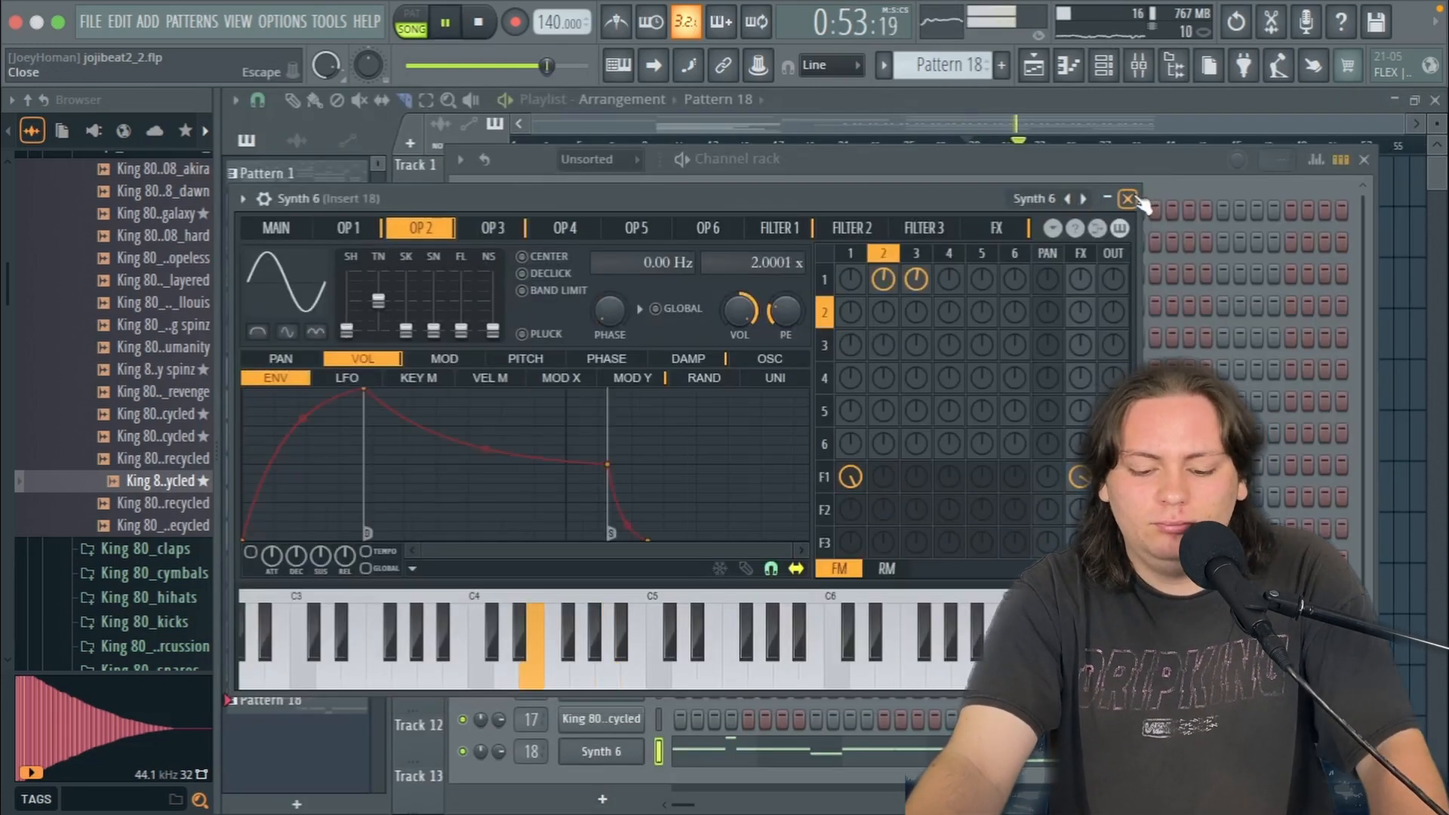
Step: Close the Synth 6 window, set mixer Insert 18's volume to 98% (-0.5 dB) and play the song
{"action": "left_click", "coordinate": [1129, 198]}
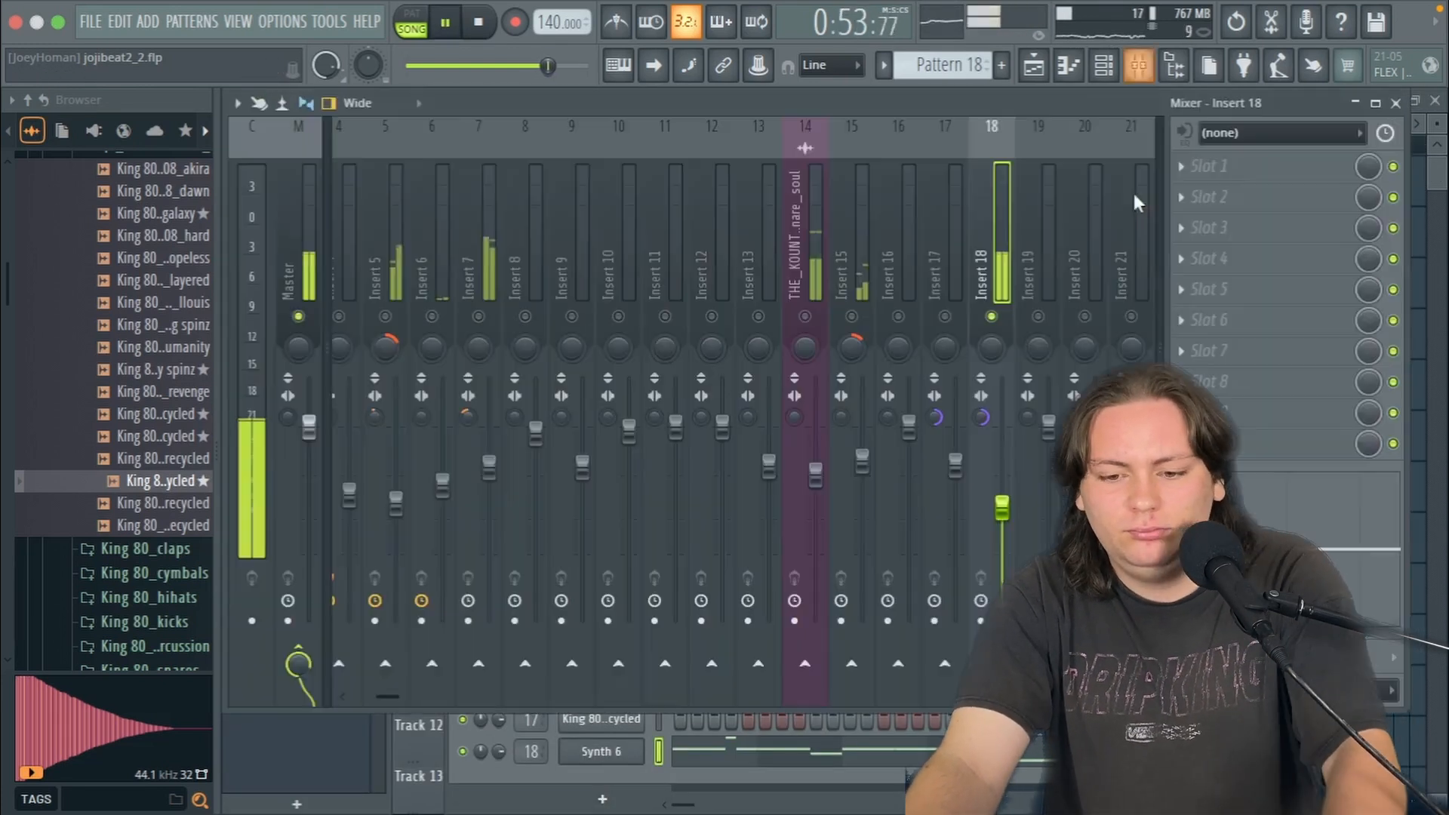
{"action": "left_click_drag", "start_coordinate": [1003, 470], "coordinate": [1002, 430]}
{"action": "key", "text": "space"}
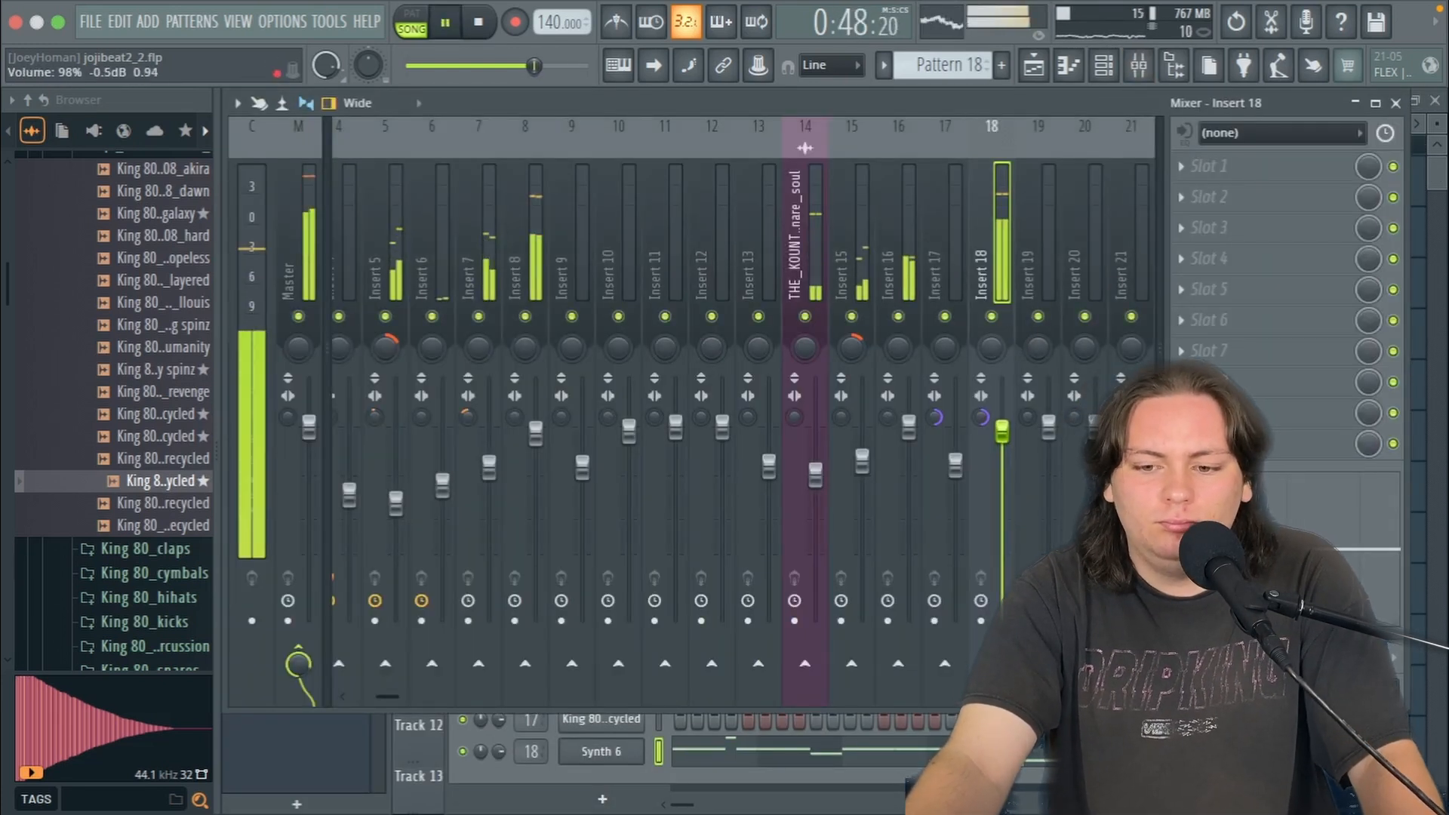